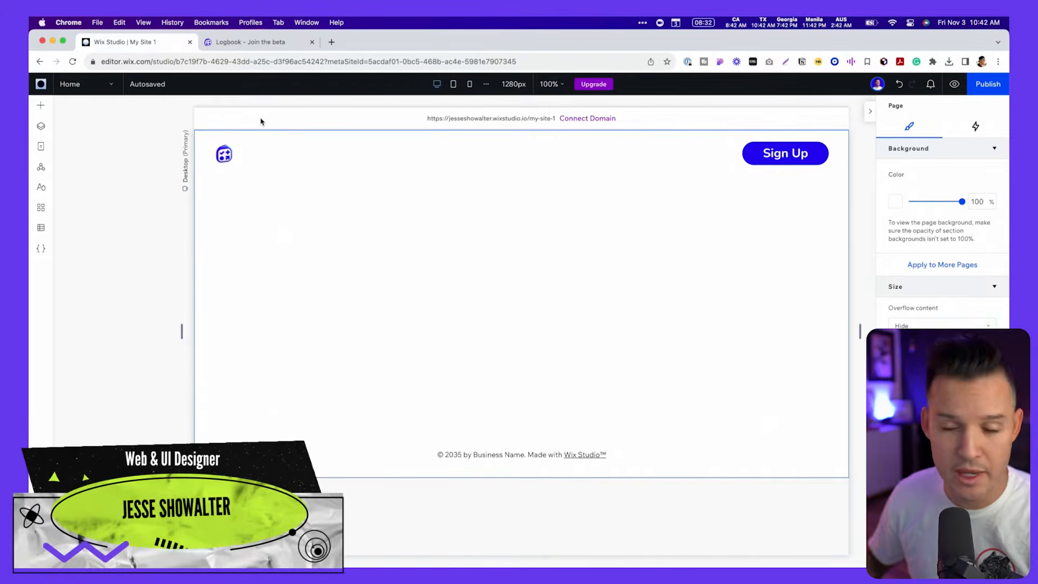
# - Switch to Figma and look over the top part of the Logbook landing page mockup
pyautogui.press('super+Tab')
pyautogui.click(514, 304)
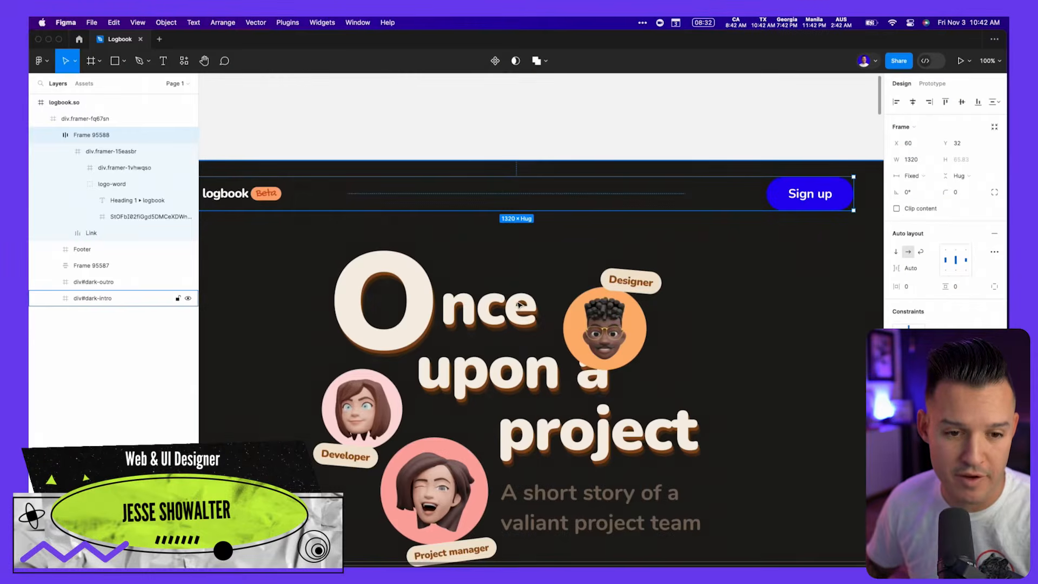
pyautogui.scroll(-3, 540, 298)
pyautogui.click(638, 264)
pyautogui.press('super+minus')
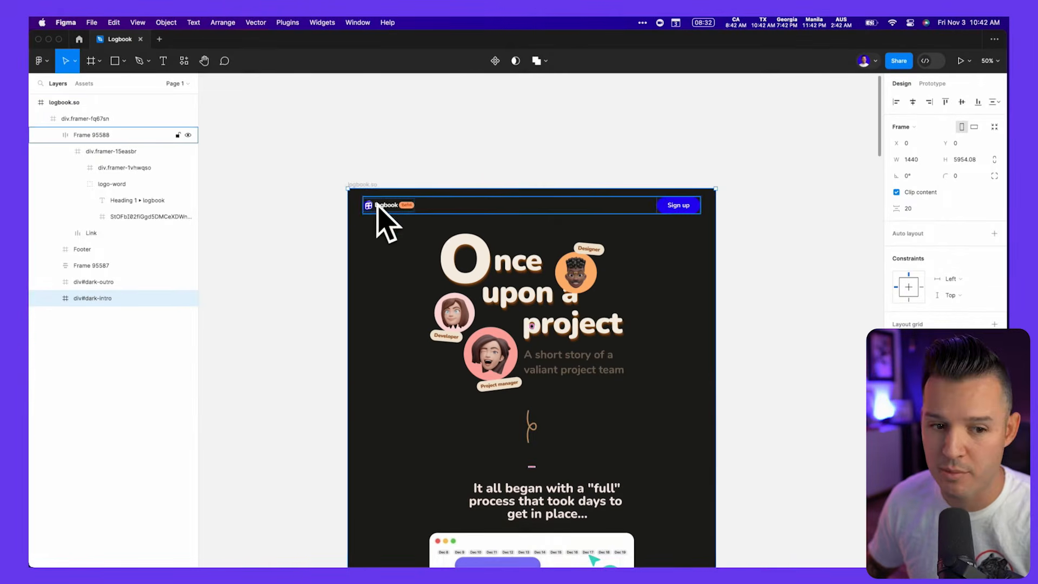
pyautogui.scroll(-5, 453, 254)
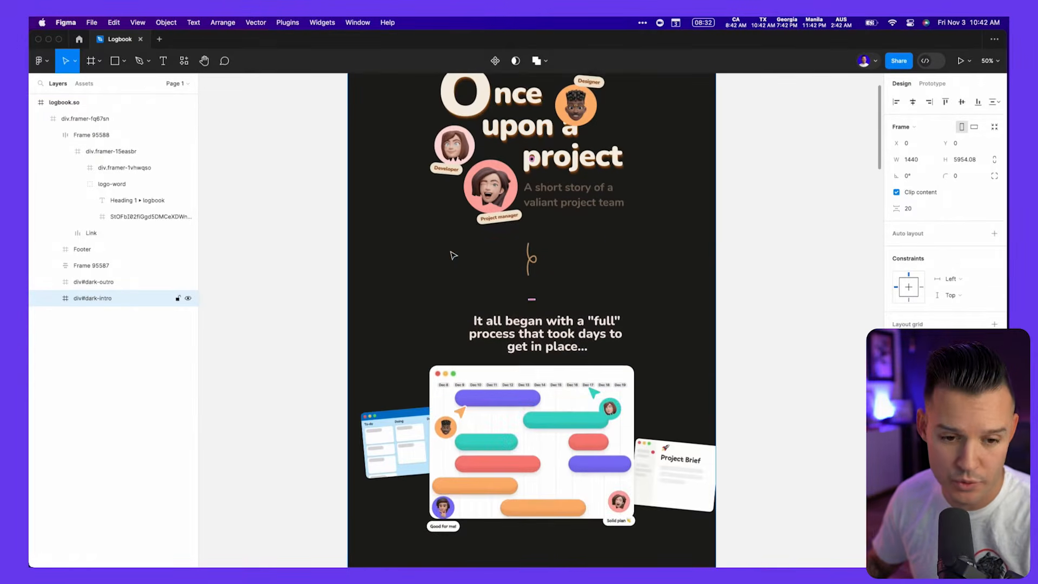
# - Switch to Chrome and examine the scrolling story and animations on the live logbook.so reference page
pyautogui.press('super+Tab')
pyautogui.click(289, 43)
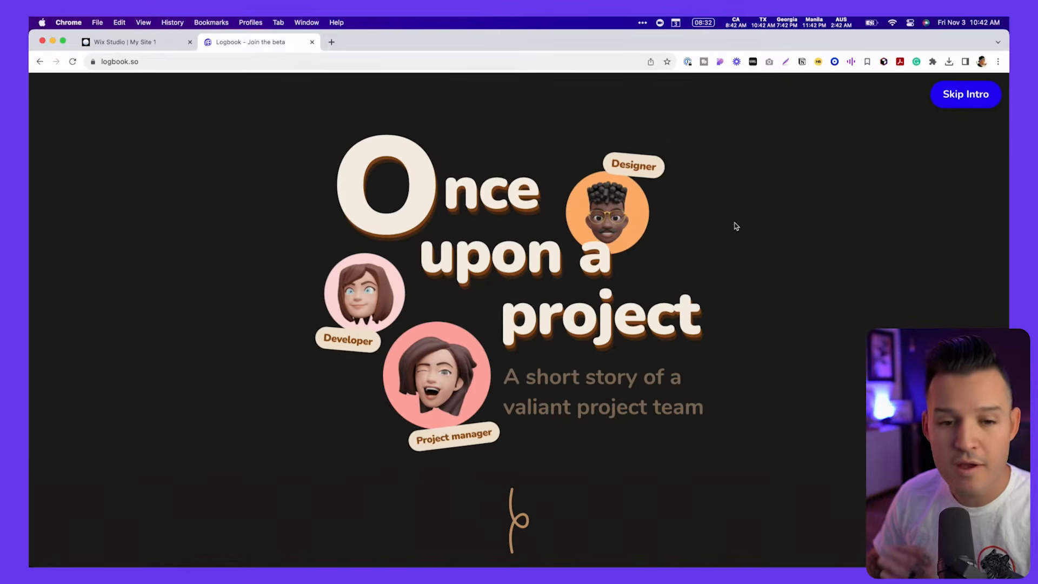
pyautogui.scroll(-10, 735, 227)
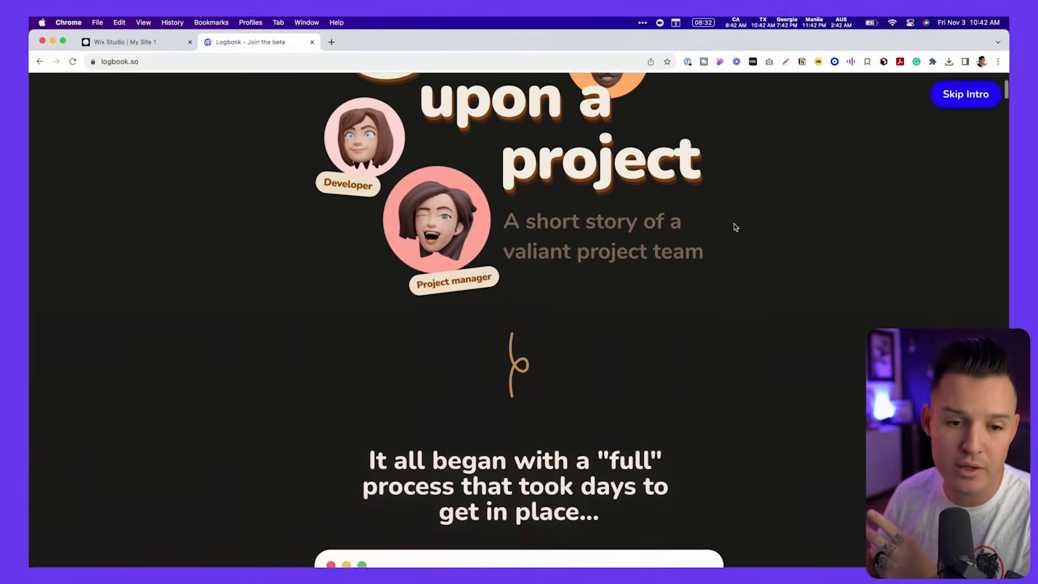
pyautogui.scroll(-10, 736, 227)
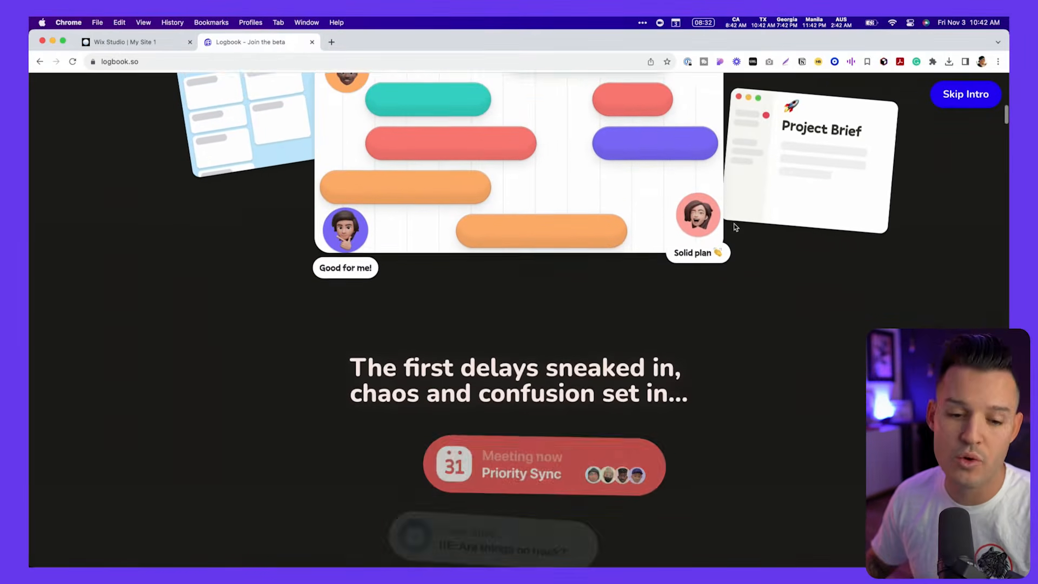
pyautogui.scroll(-8, 735, 227)
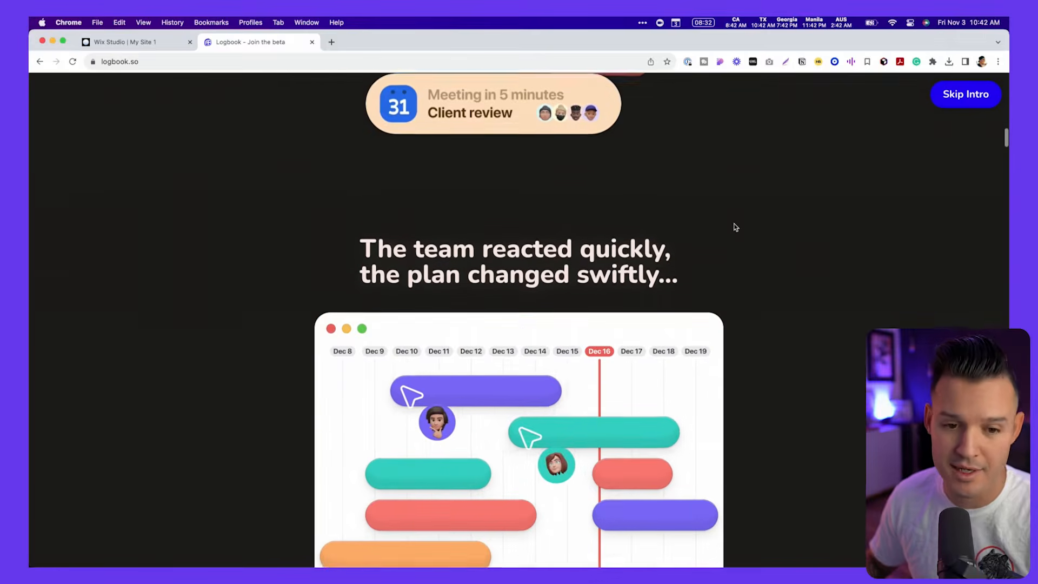
pyautogui.scroll(-10, 736, 227)
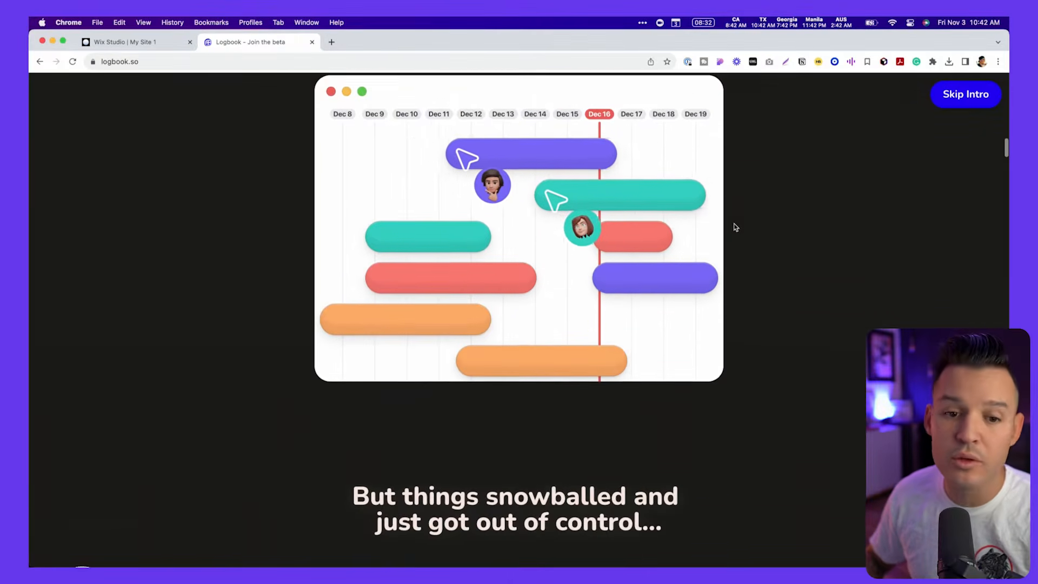
pyautogui.scroll(-10, 739, 227)
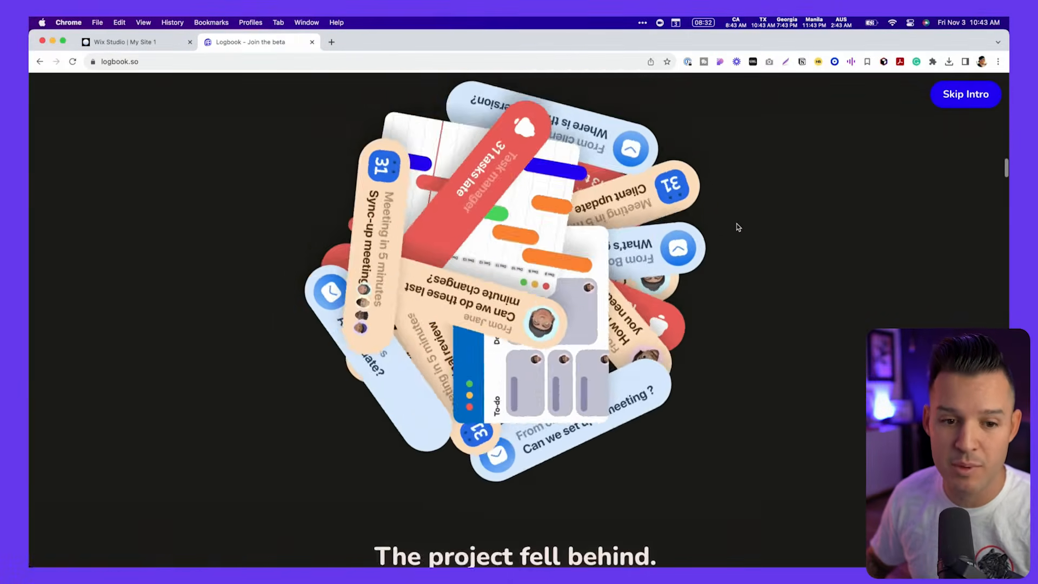
pyautogui.scroll(20, 737, 226)
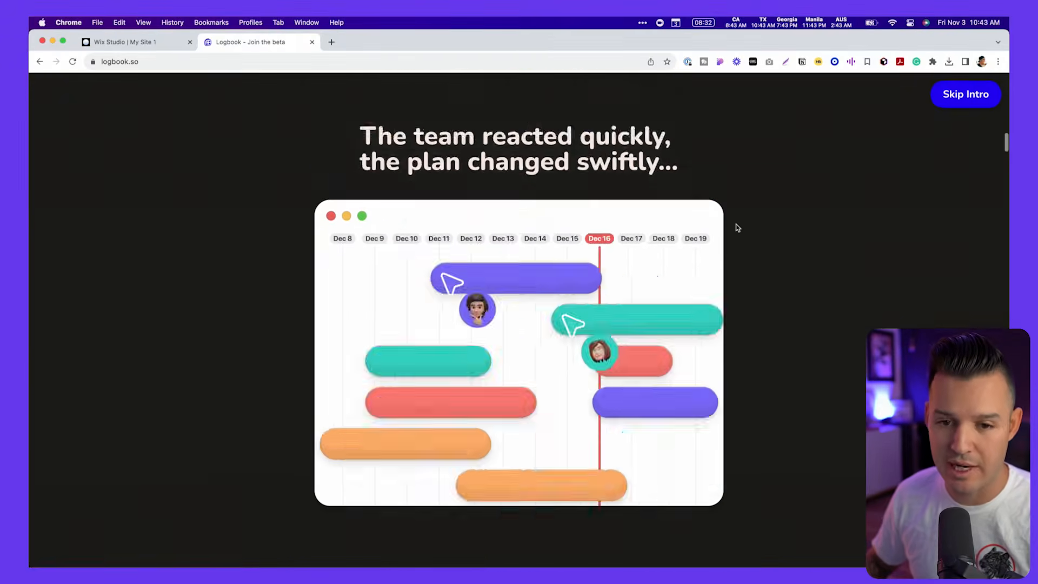
# - Return to the Logbook mockup in Figma, collapse its layers and frame the "Once upon a project" hero for viewing
pyautogui.click(152, 48)
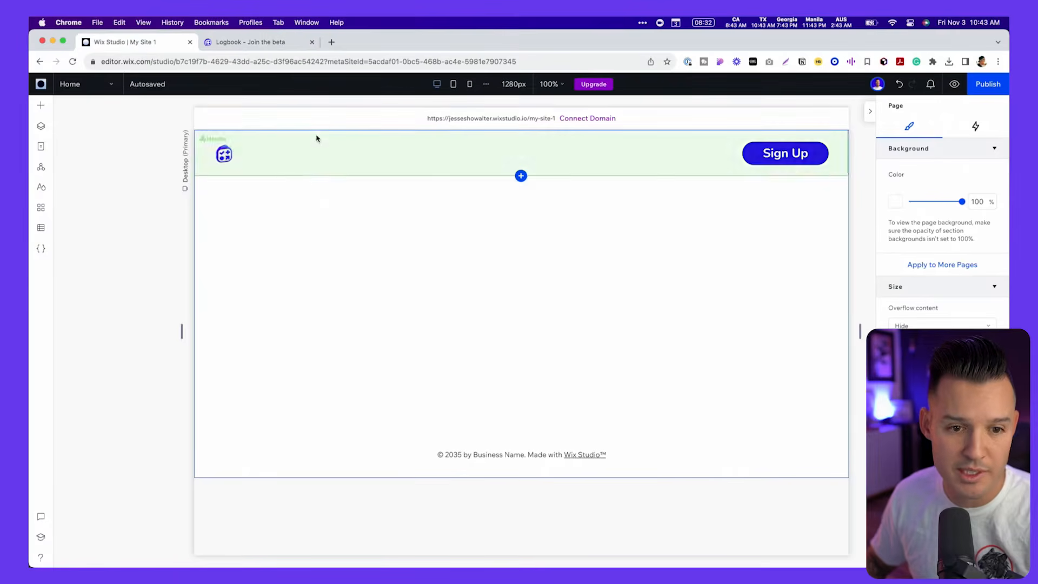
pyautogui.press('super+Tab')
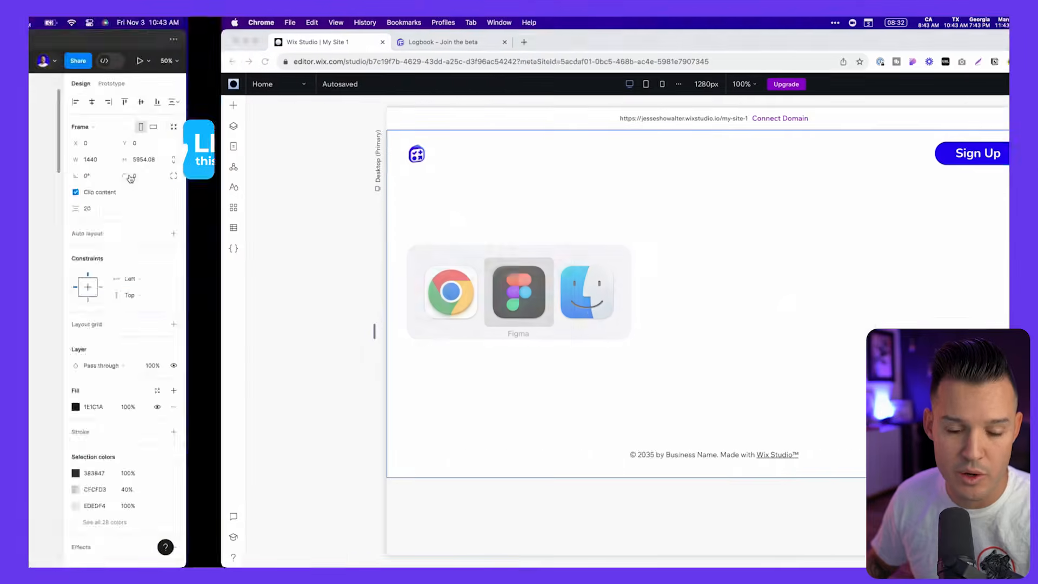
pyautogui.scroll(7, 631, 248)
pyautogui.scroll(-3, 631, 248)
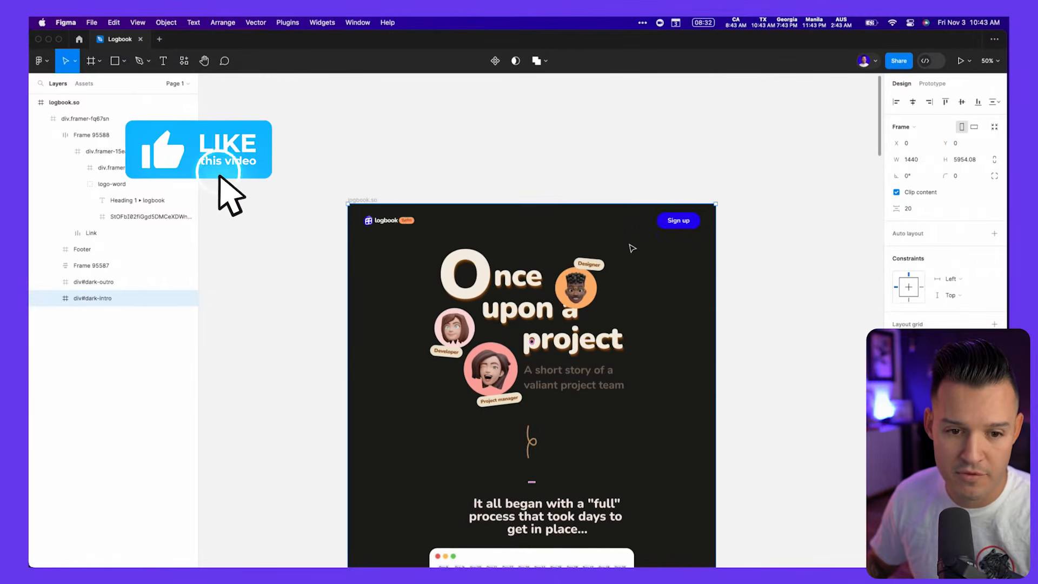
pyautogui.click(517, 156)
pyautogui.hotkey('alt', 'l')
pyautogui.press('z')
pyautogui.moveTo(336, 193); pyautogui.dragTo(731, 343)
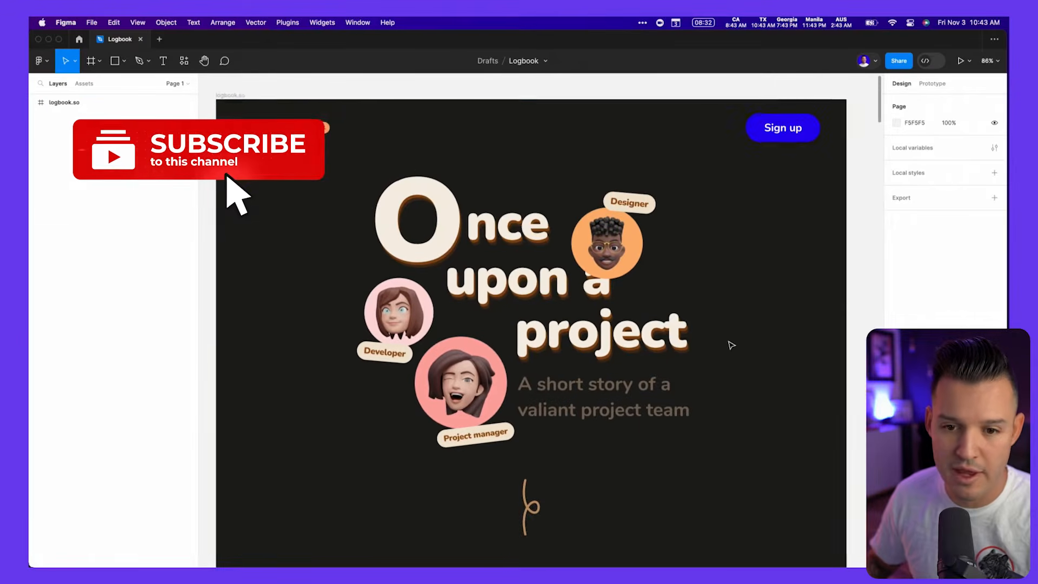
pyautogui.click(914, 273)
pyautogui.moveTo(1007, 267)
pyautogui.mouseDown()
pyautogui.moveTo(781, 273)
pyautogui.moveTo(1008, 256)
pyautogui.mouseUp()
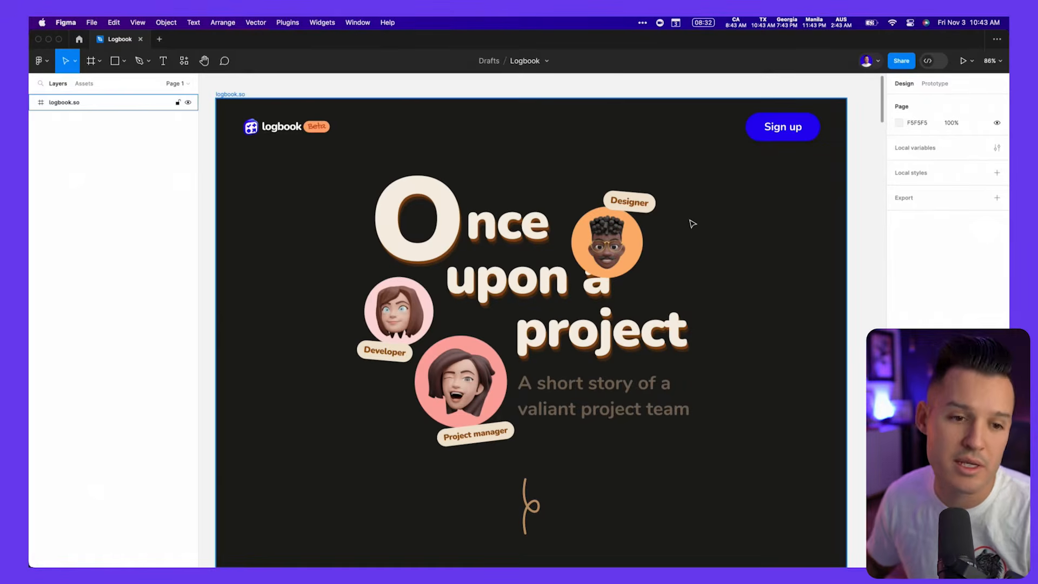
# - Switch back to the Wix Studio site in Chrome and compare its typography styles with the live Logbook page
pyautogui.press('super+Tab')
pyautogui.press('super+Tab')
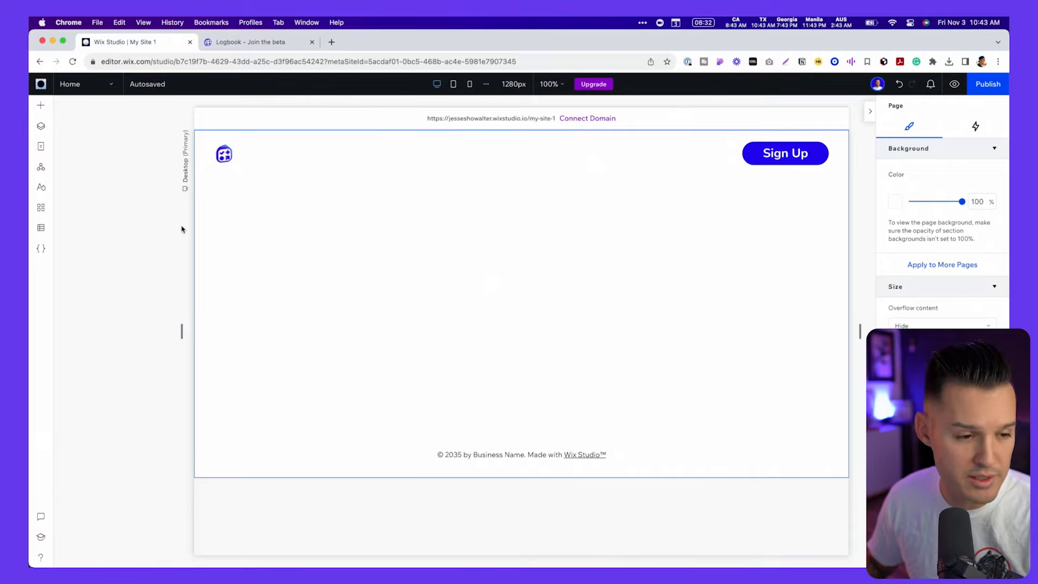
pyautogui.click(40, 189)
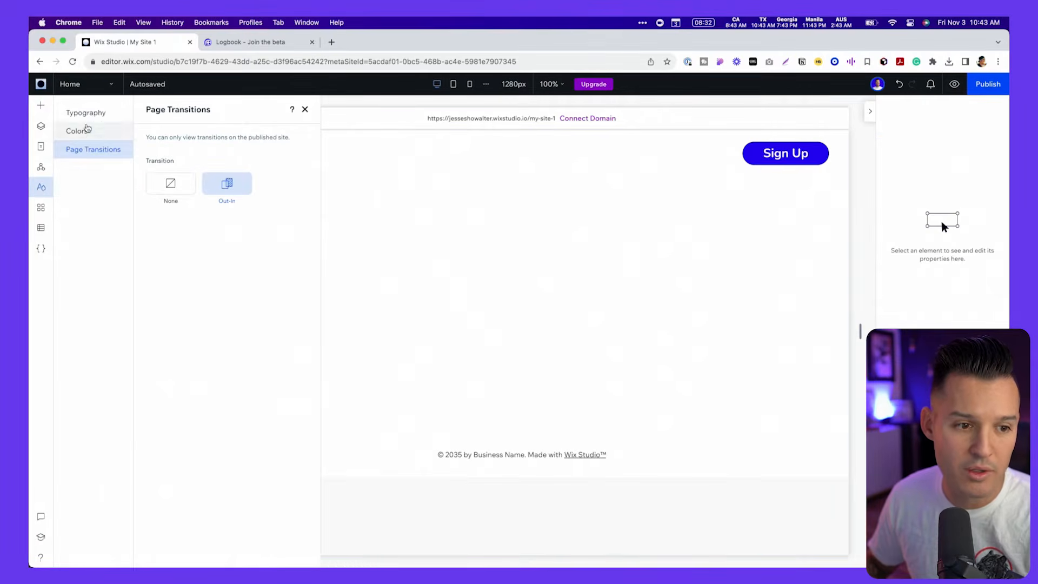
pyautogui.click(89, 114)
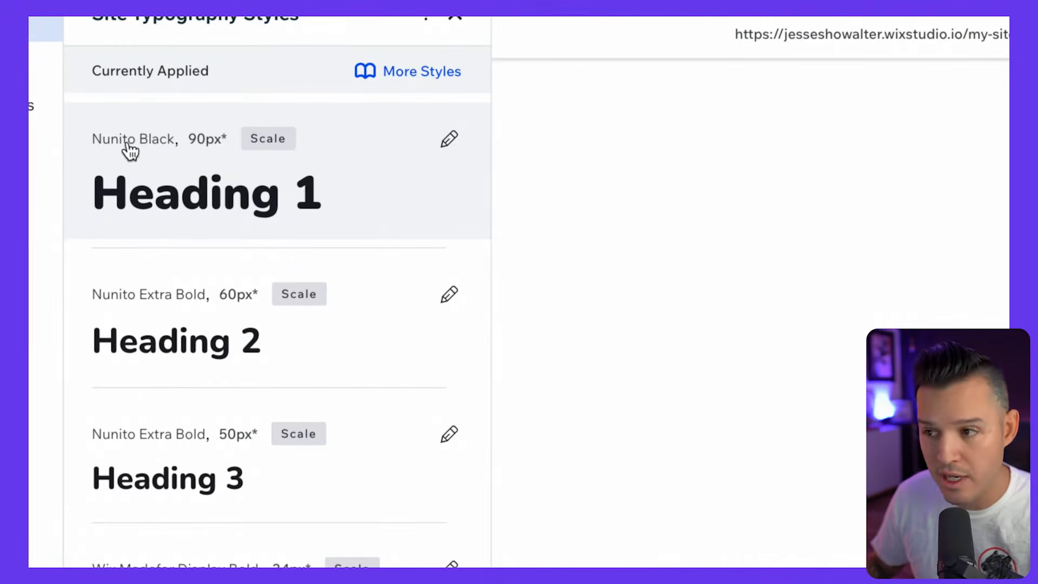
pyautogui.click(241, 46)
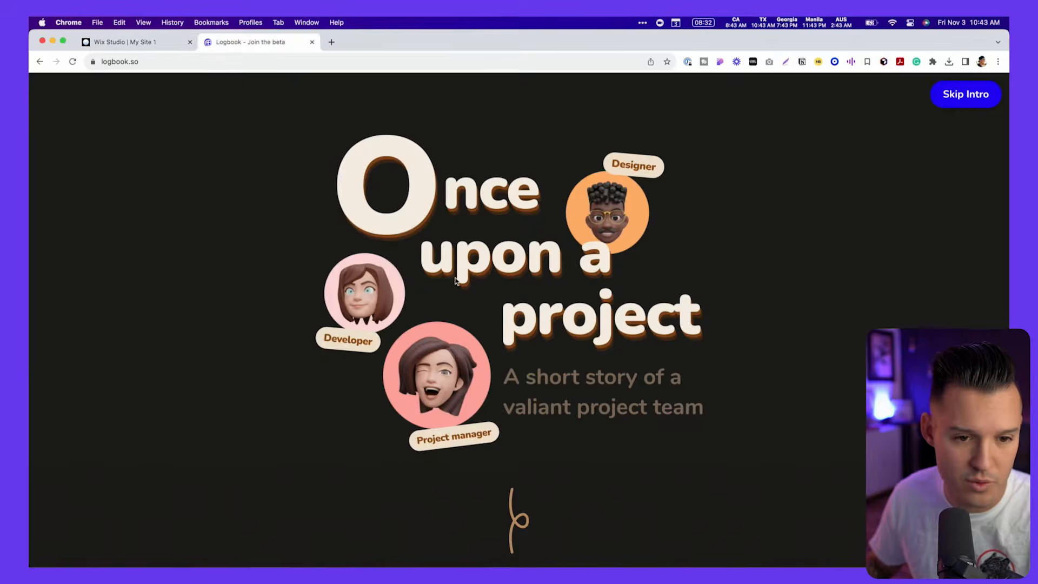
pyautogui.click(137, 43)
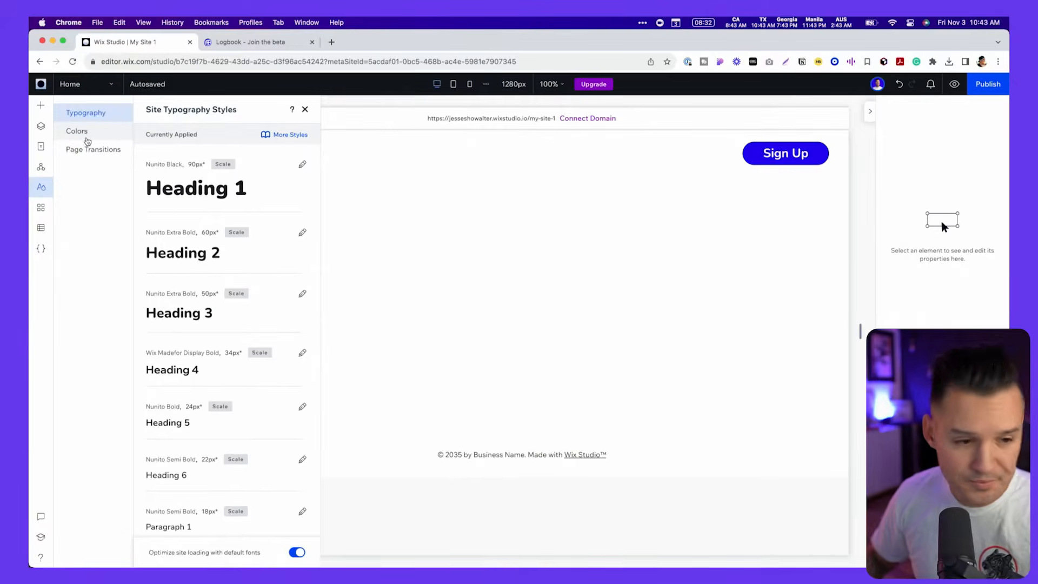
# - Review the site's color styles and page transition setting, and close the site styles
pyautogui.click(87, 140)
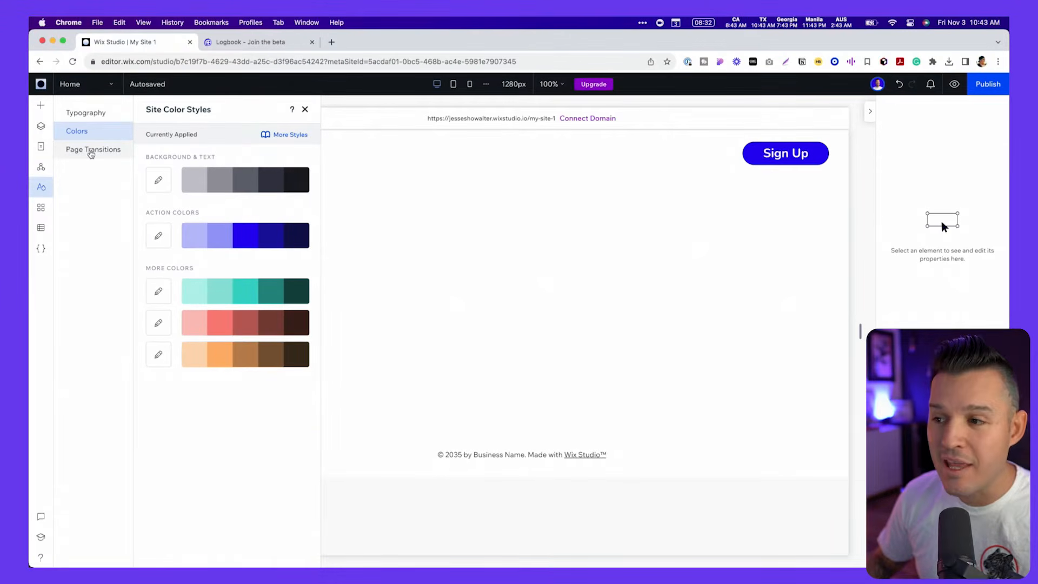
pyautogui.click(91, 154)
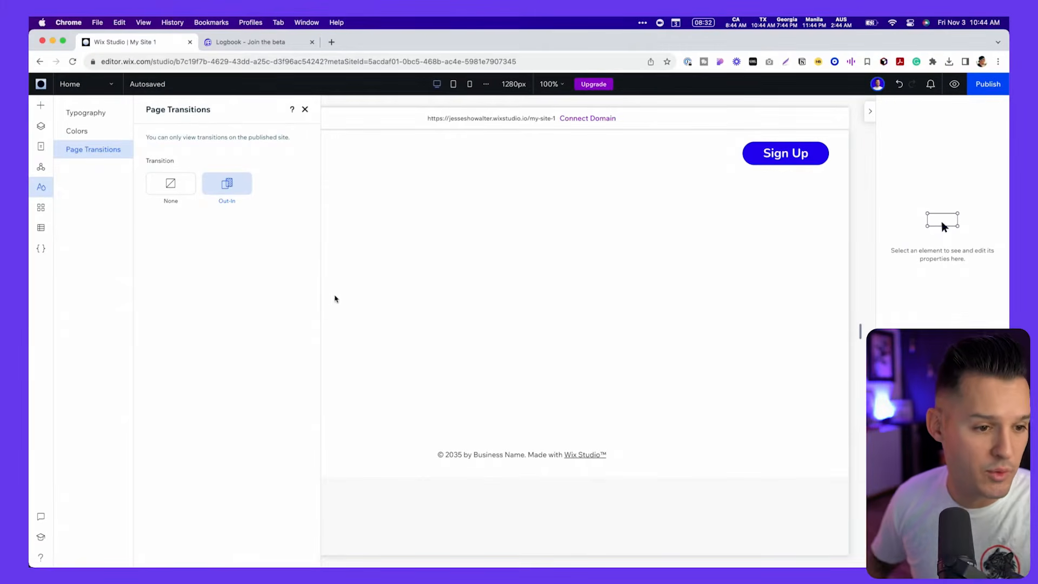
pyautogui.click(305, 110)
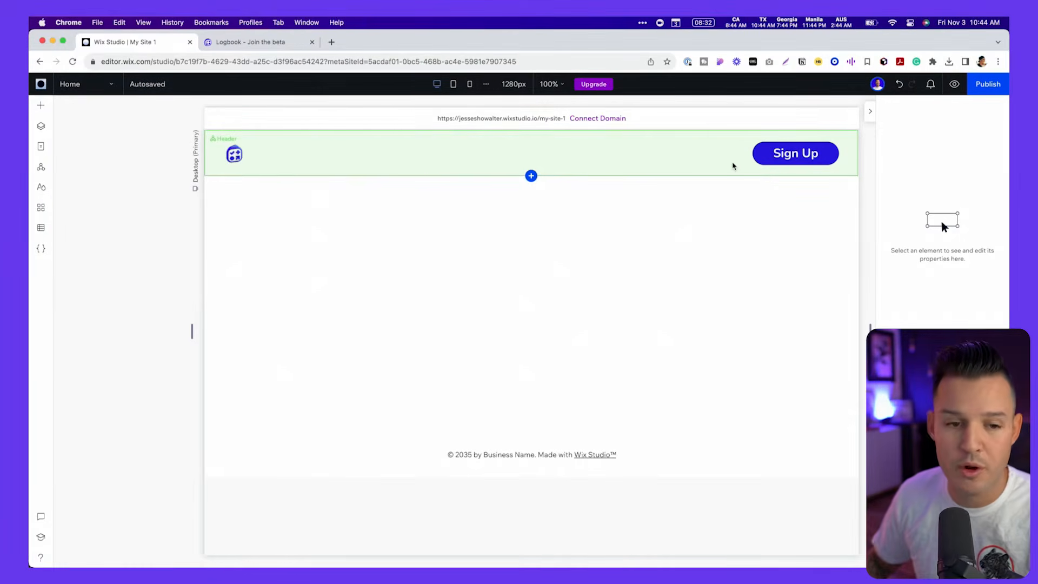
# - Select the header and review the site's global sections, pages and layer structure
pyautogui.click(318, 150)
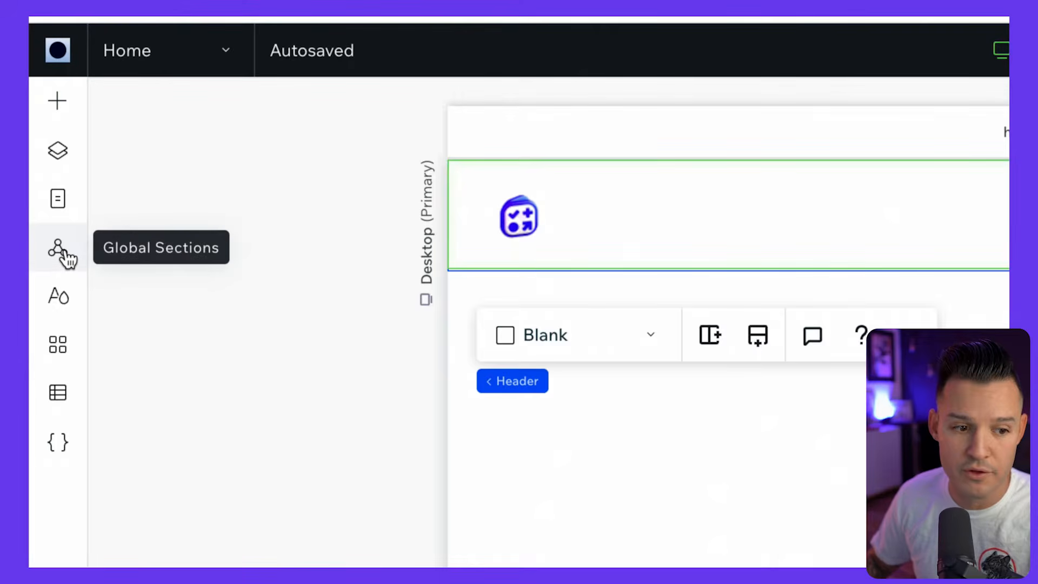
pyautogui.click(63, 256)
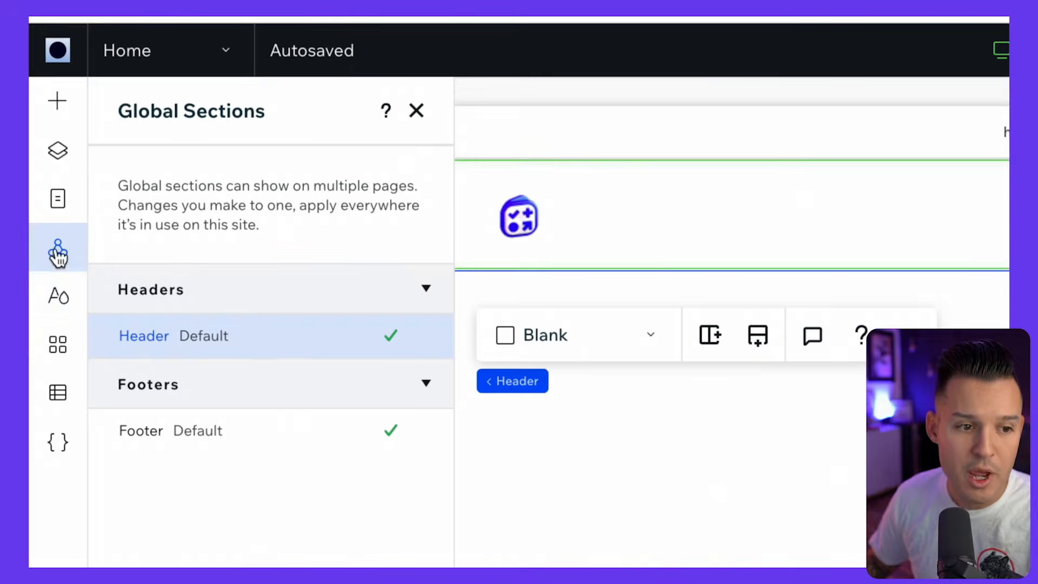
pyautogui.click(58, 200)
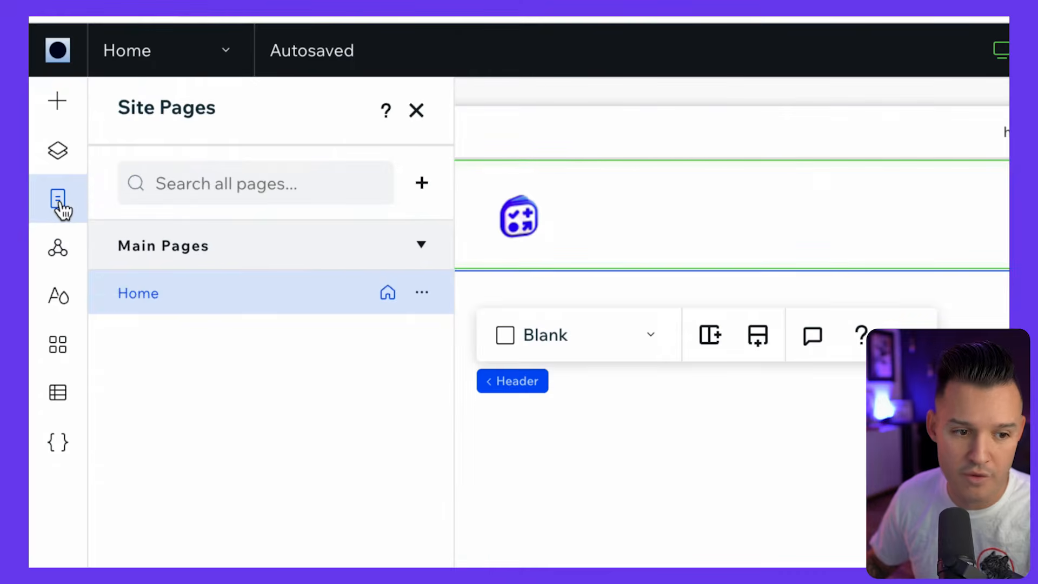
pyautogui.click(60, 156)
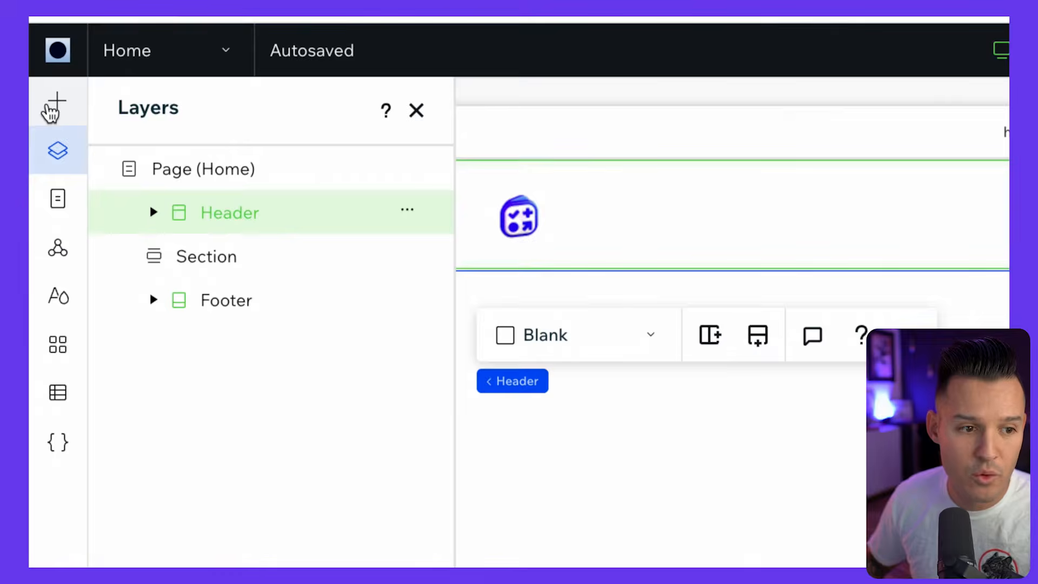
# - Browse the addable elements, from assets and sections through containers, text, layout tools and buttons, without inserting any
pyautogui.click(52, 105)
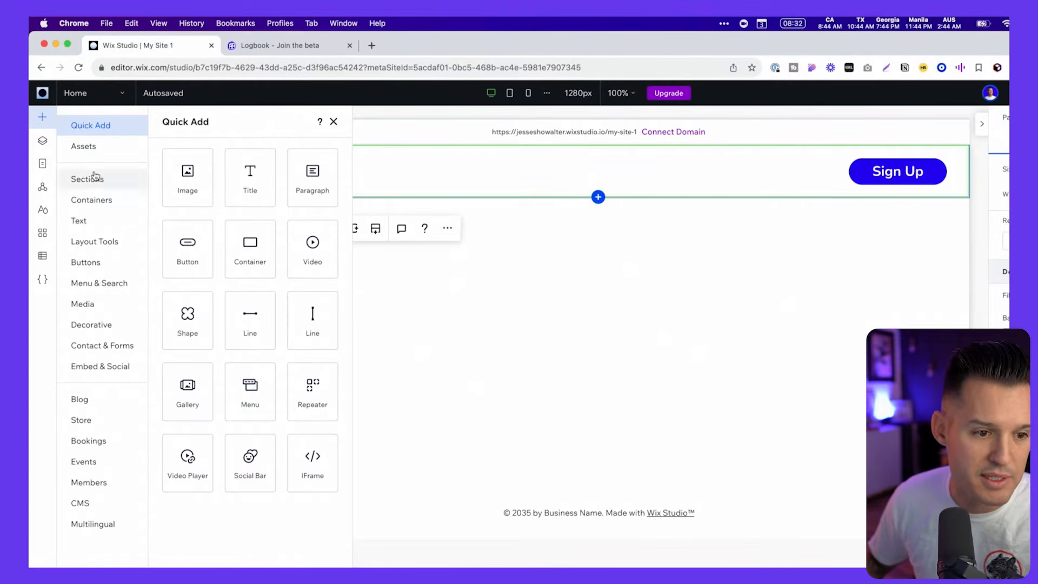
pyautogui.click(99, 149)
pyautogui.click(101, 179)
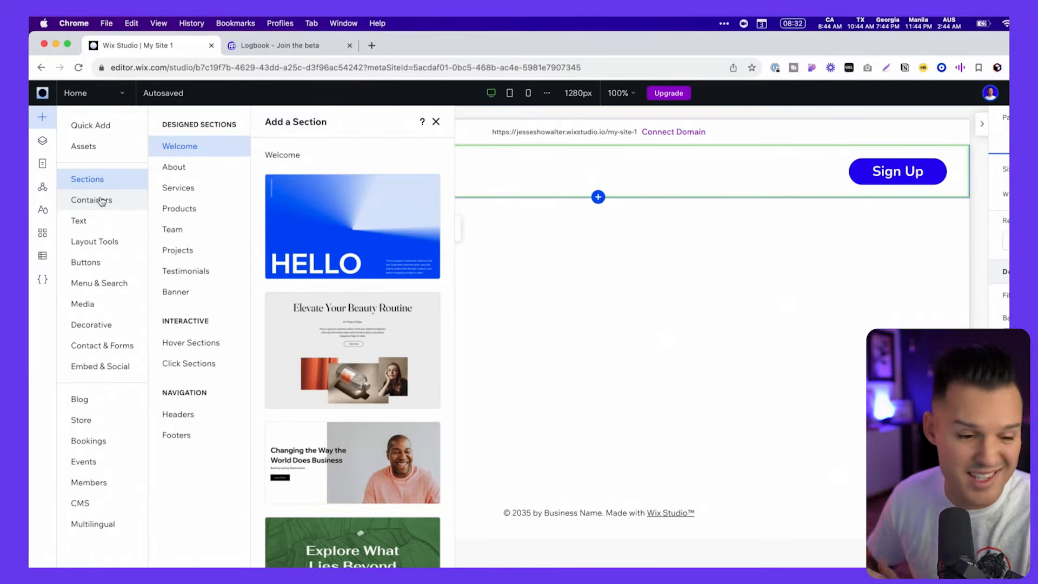
pyautogui.click(102, 202)
pyautogui.click(101, 220)
pyautogui.click(102, 242)
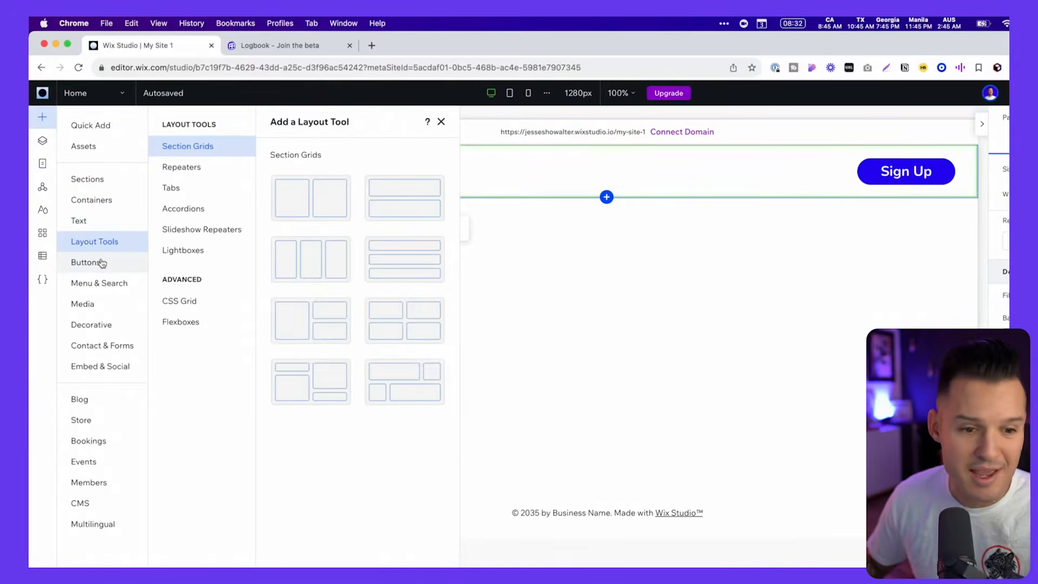
pyautogui.click(102, 263)
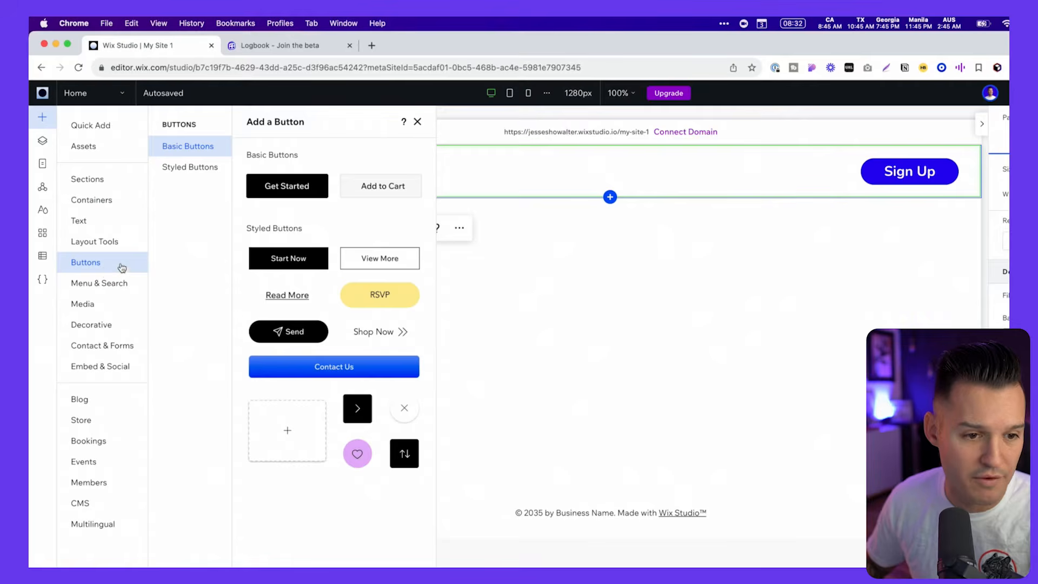
pyautogui.click(418, 122)
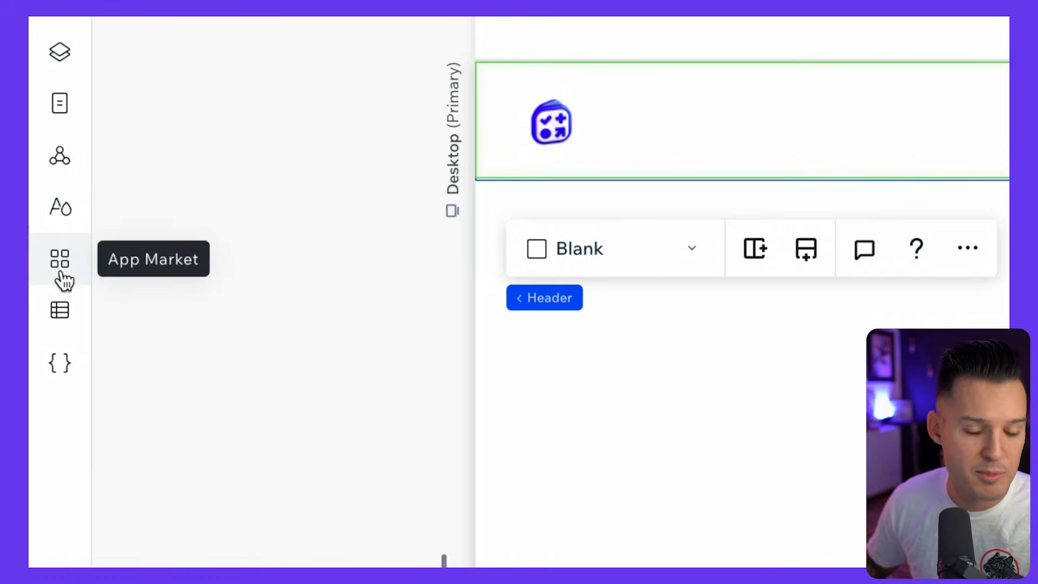
# - Open the App Manager and look through the popular Wix apps available for the site
pyautogui.click(61, 274)
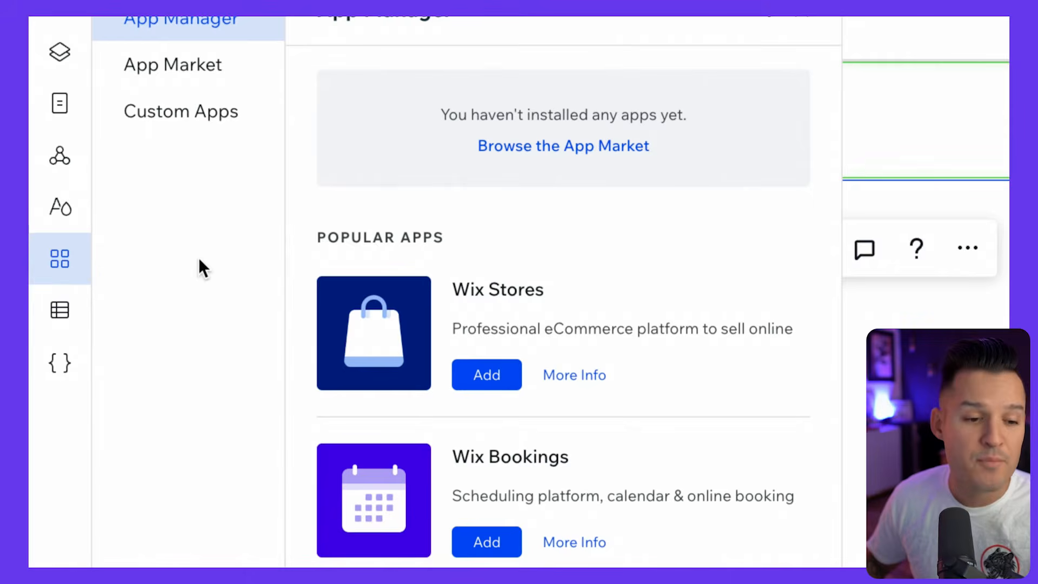
pyautogui.scroll(-2, 364, 347)
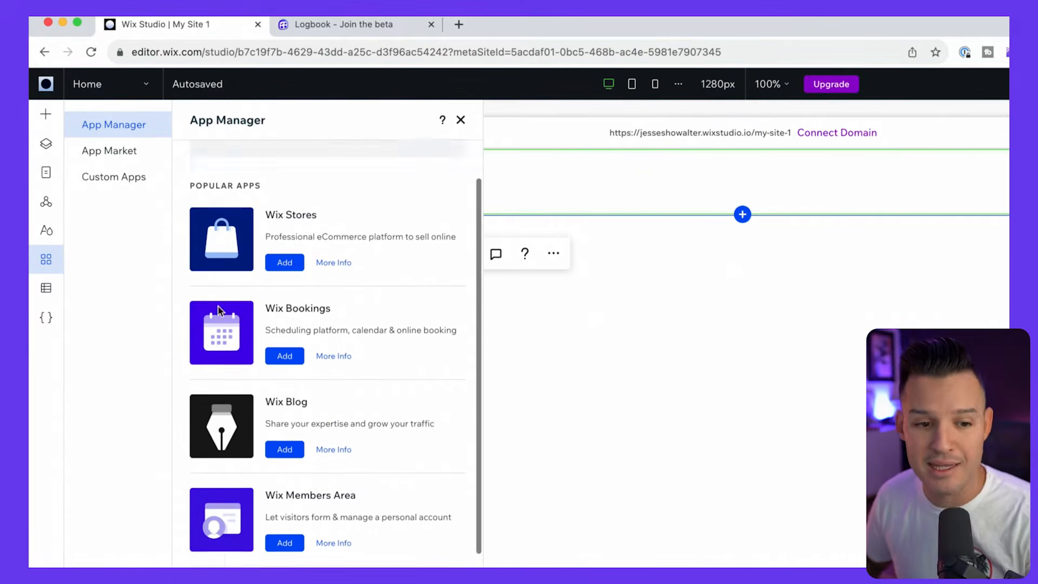
pyautogui.scroll(-1, 219, 307)
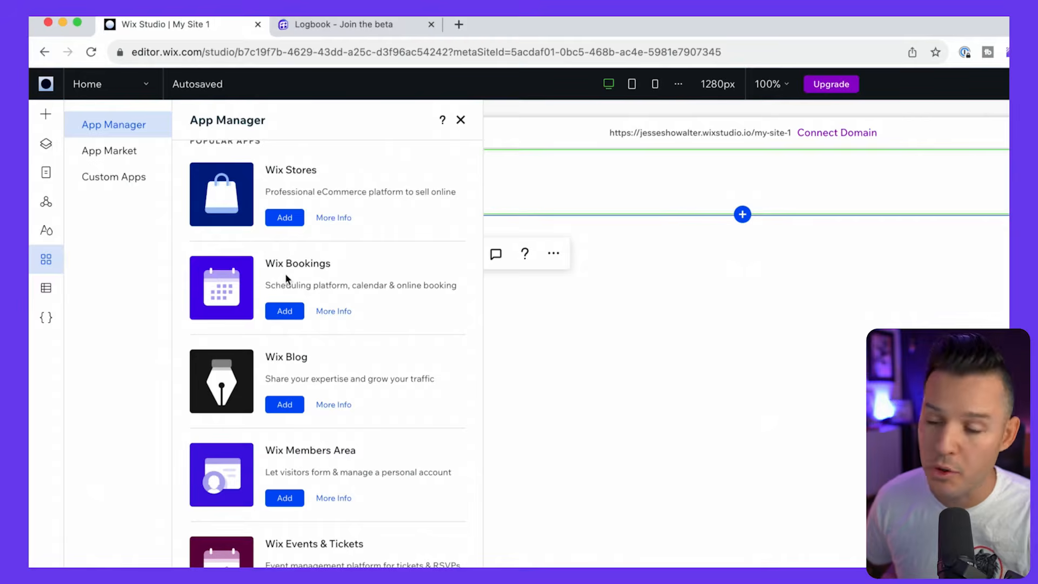
pyautogui.scroll(-2, 277, 282)
pyautogui.scroll(4, 326, 300)
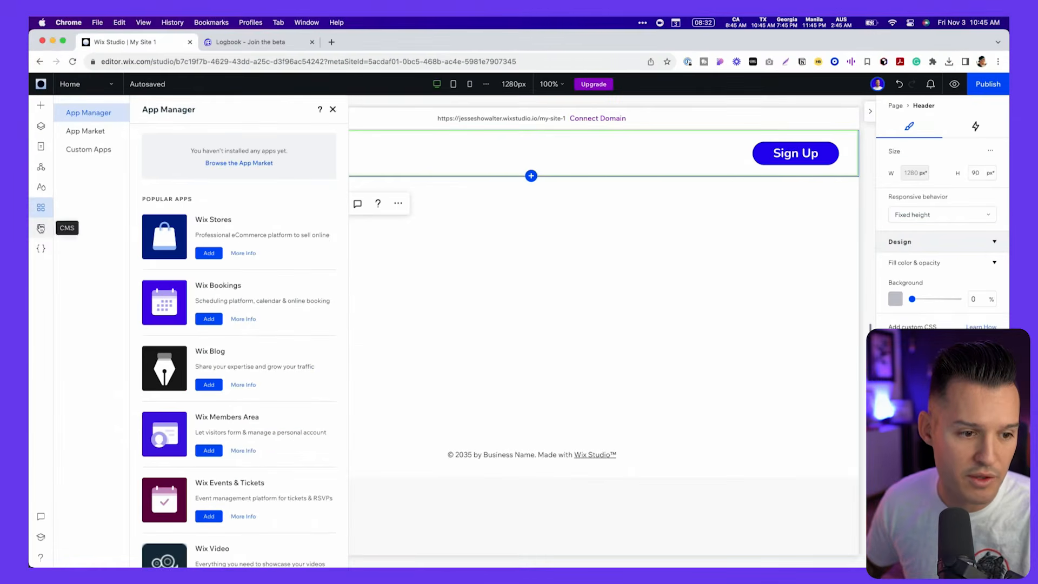
# - Review the site's content management and custom code options, and close them
pyautogui.click(40, 228)
pyautogui.click(41, 249)
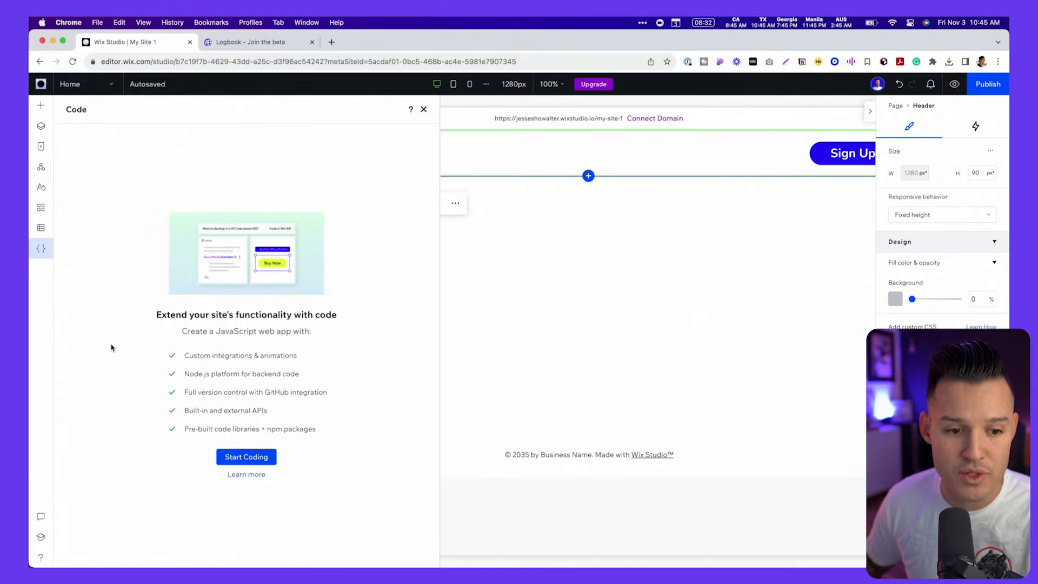
pyautogui.click(424, 110)
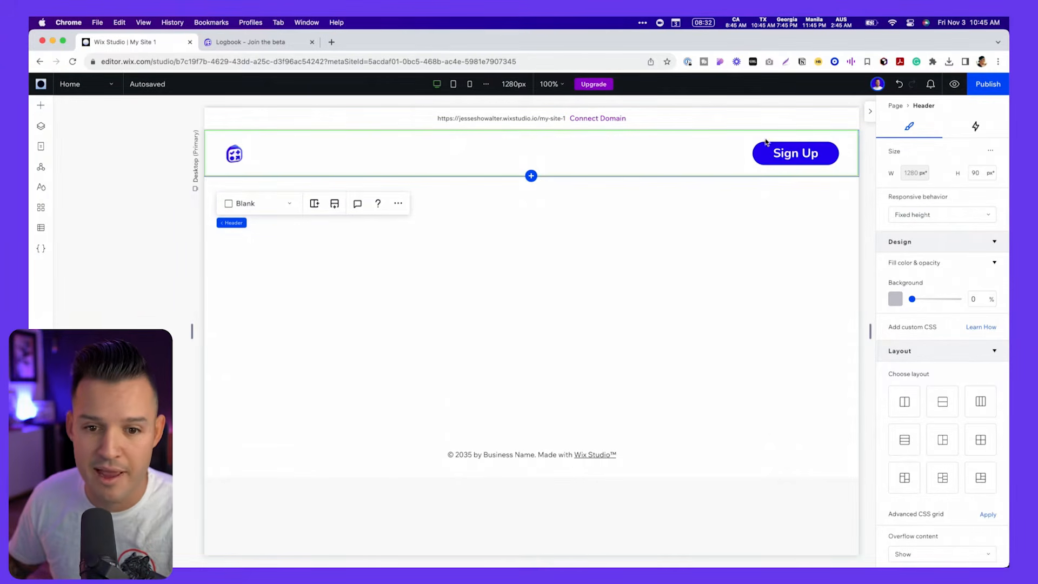
# - Hide the element properties and compare the tablet breakpoint with the desktop one, ending on desktop with nothing selected
pyautogui.click(706, 250)
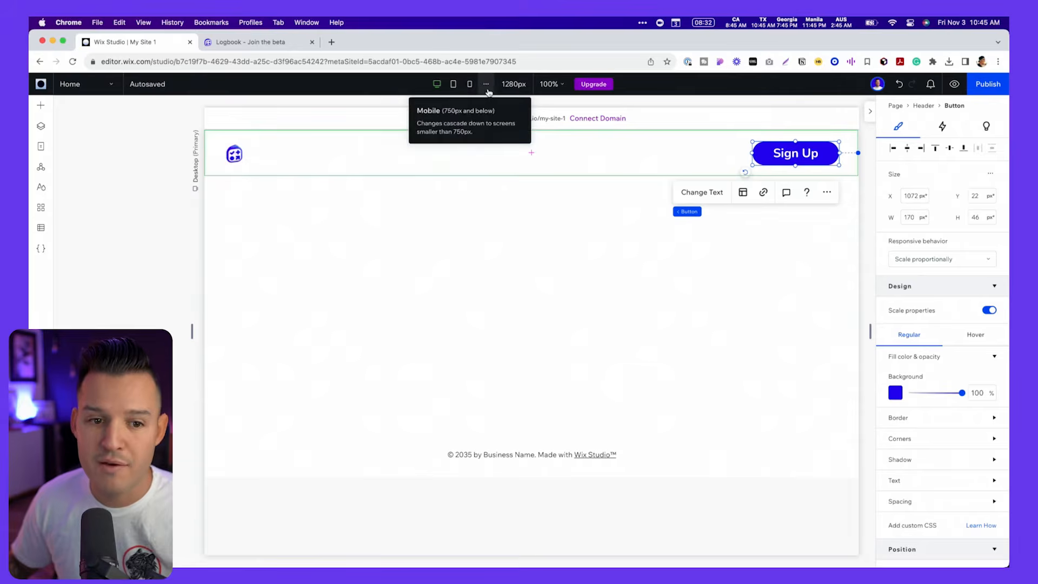
pyautogui.click(871, 111)
pyautogui.moveTo(871, 332)
pyautogui.mouseDown()
pyautogui.moveTo(647, 350)
pyautogui.moveTo(932, 327)
pyautogui.moveTo(848, 329)
pyautogui.moveTo(916, 324)
pyautogui.moveTo(875, 327)
pyautogui.mouseUp()
pyautogui.click(454, 85)
pyautogui.click(437, 86)
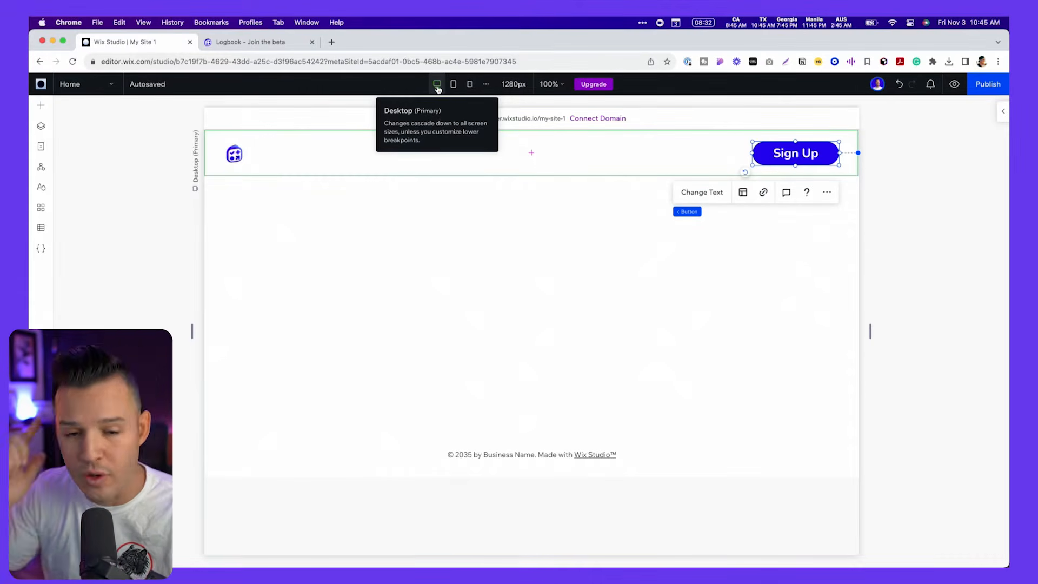
pyautogui.click(901, 150)
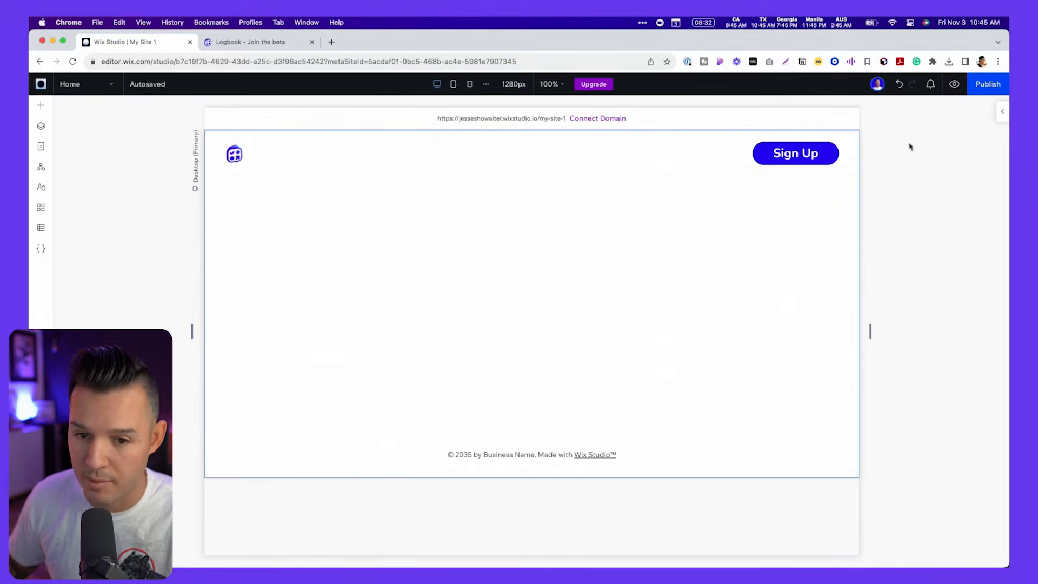
# - Show the page properties again and set the page background to the dark theme grey #383847
pyautogui.click(1004, 114)
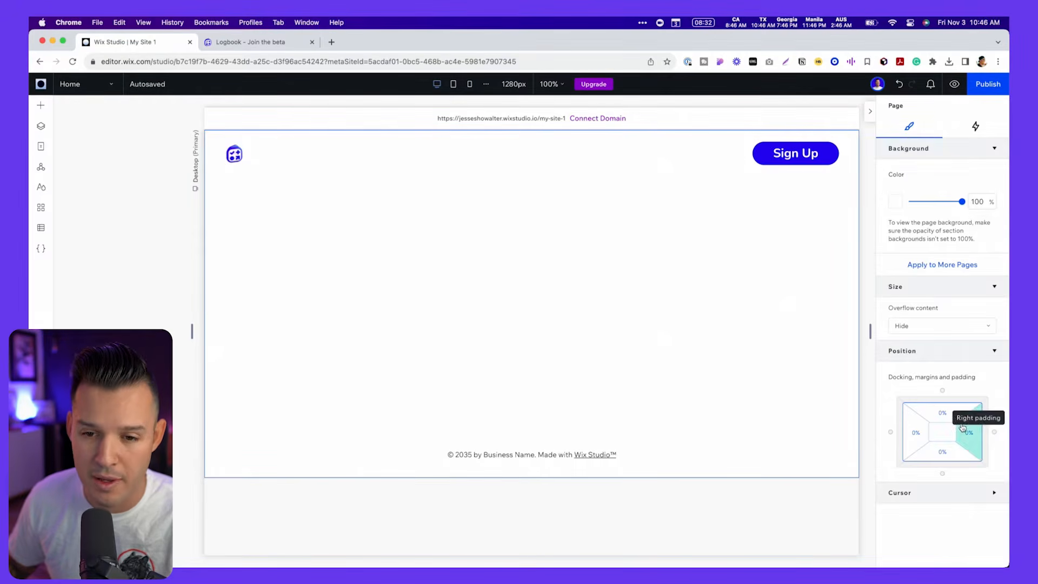
pyautogui.click(896, 202)
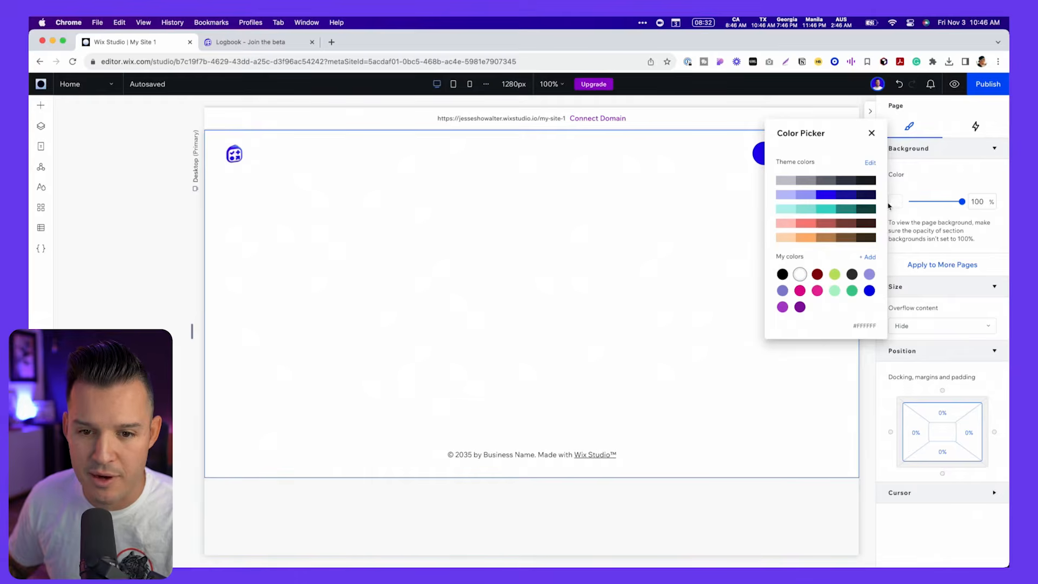
pyautogui.click(867, 182)
pyautogui.click(846, 180)
# - Switch to Figma and inspect the selection colors of the logbook.so frame, including 383847
pyautogui.press('super+Tab')
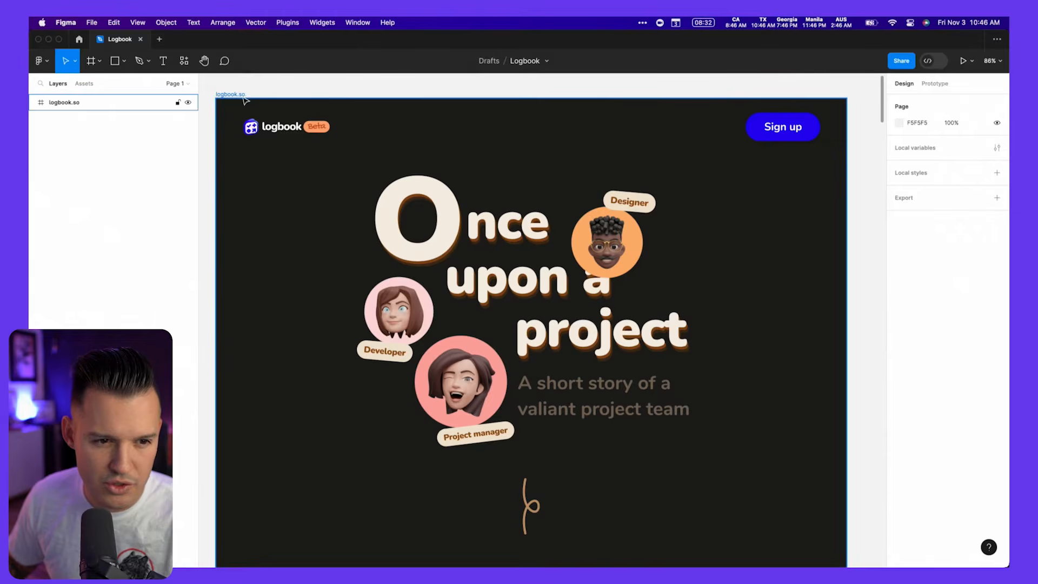
pyautogui.click(237, 96)
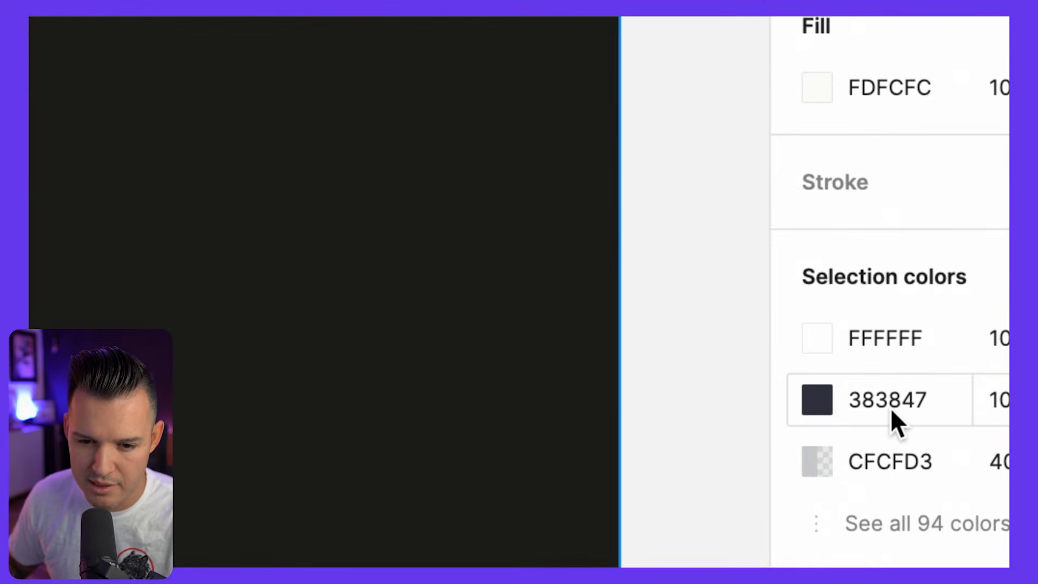
pyautogui.click(891, 407)
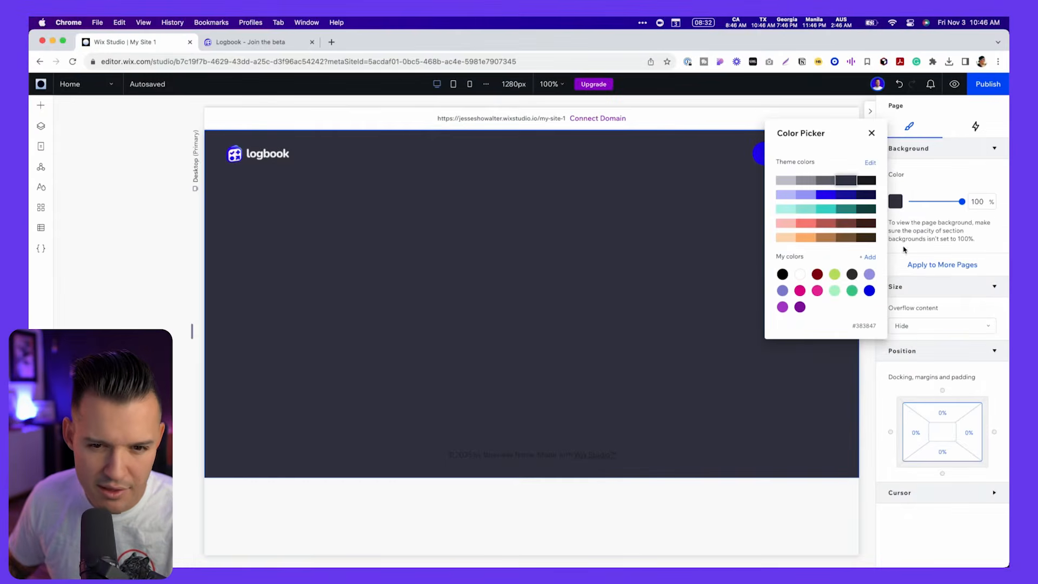
# - Back in Wix Studio, compare the theme greys on the page background and apply the darkest one, #1C1C24
pyautogui.click(867, 180)
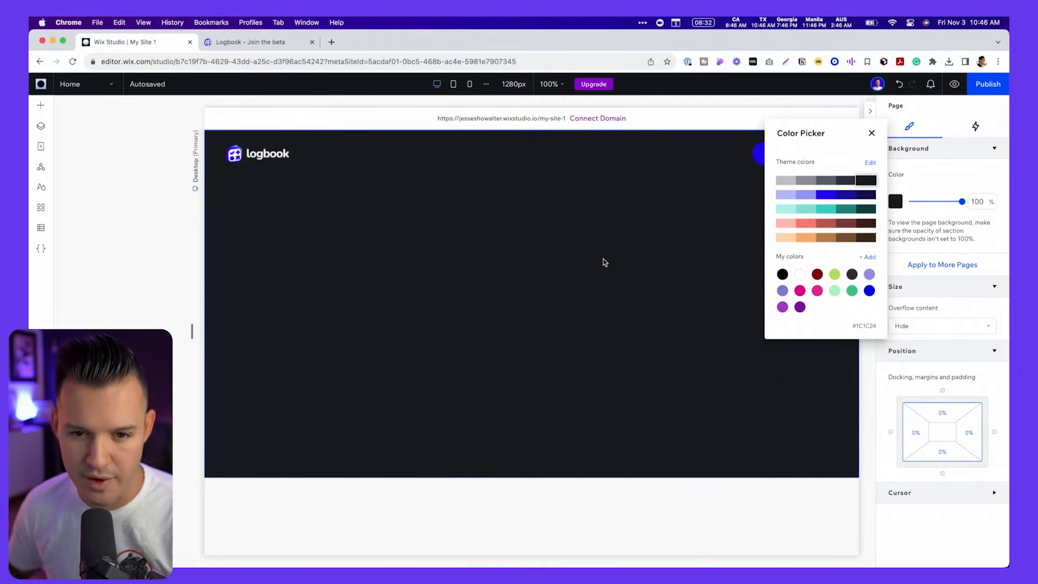
pyautogui.click(806, 181)
pyautogui.click(830, 184)
pyautogui.click(847, 183)
pyautogui.click(867, 183)
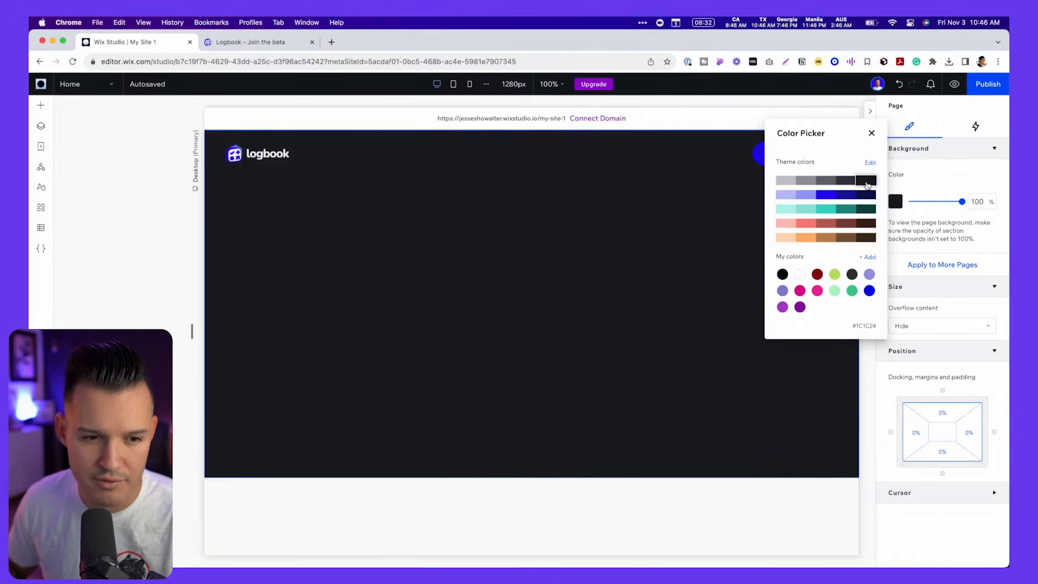
# - Close the color picker and compare the Wix page with the hero area of the Figma mockup
pyautogui.click(511, 223)
pyautogui.press('super+Tab')
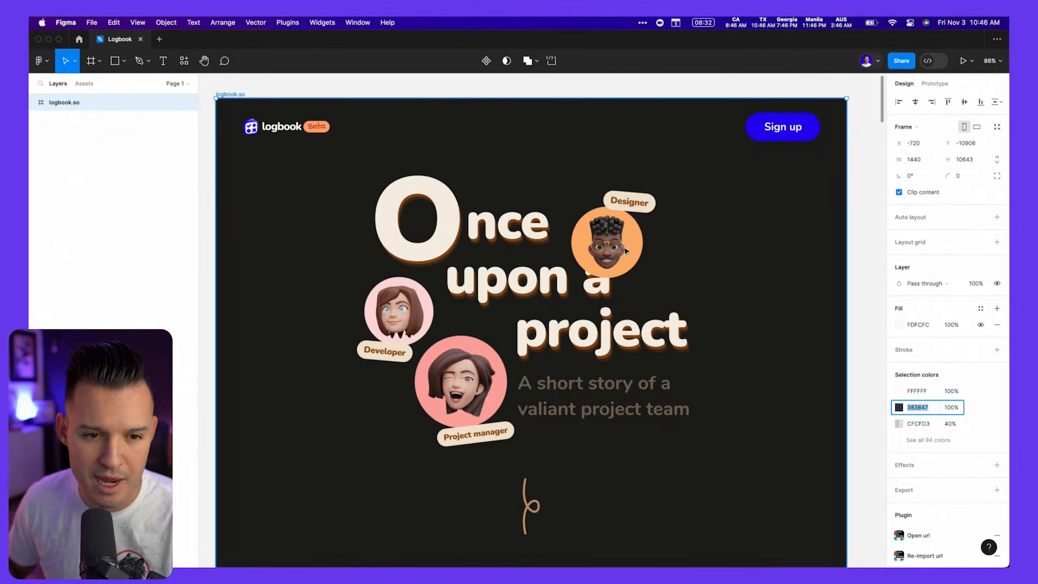
pyautogui.press('super+Tab')
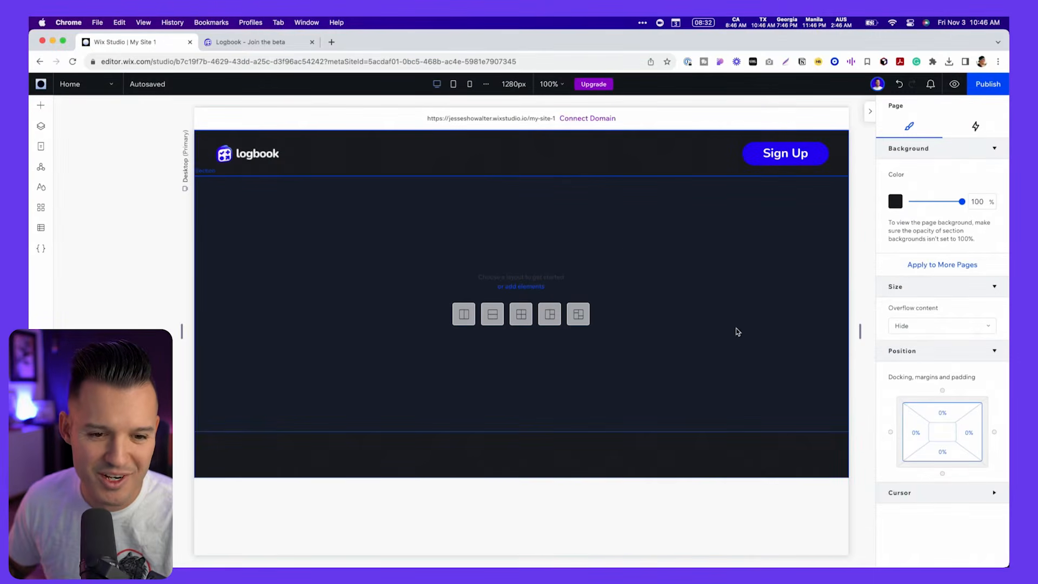
pyautogui.press('super+Tab')
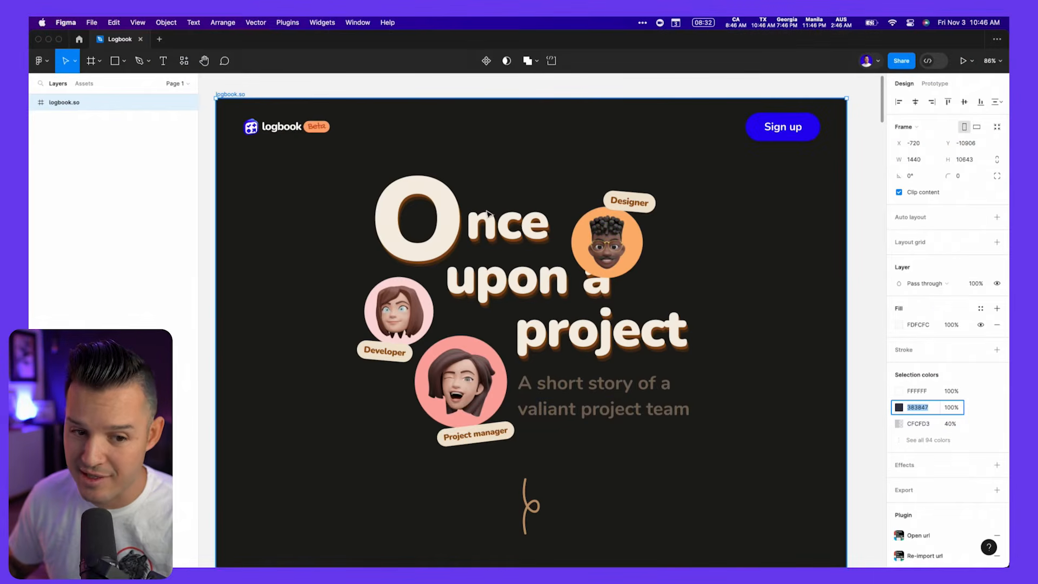
pyautogui.press('super+Tab')
# - Add a placeholder image to the empty section below the header
pyautogui.click(428, 205)
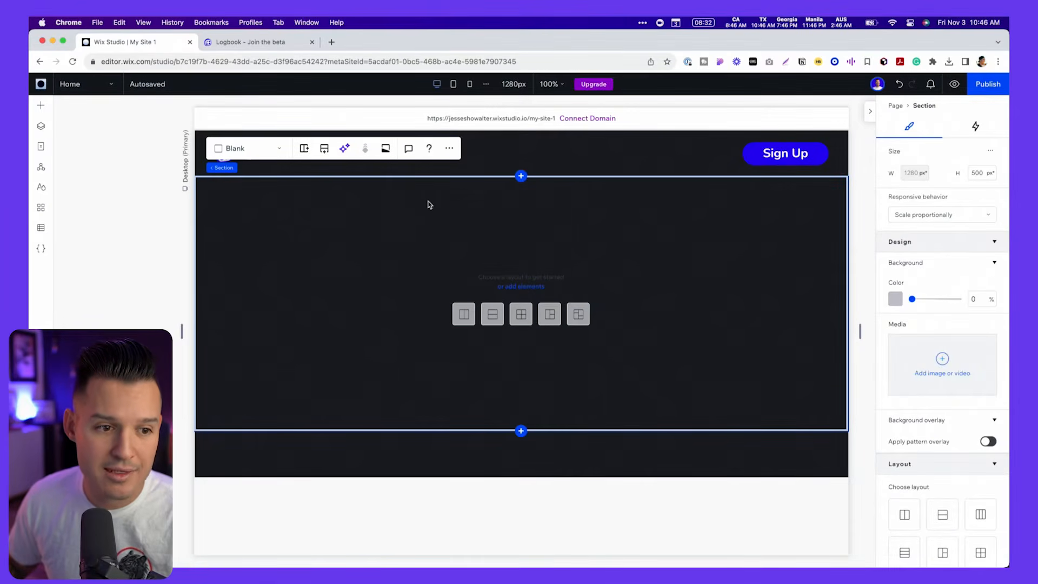
pyautogui.click(40, 107)
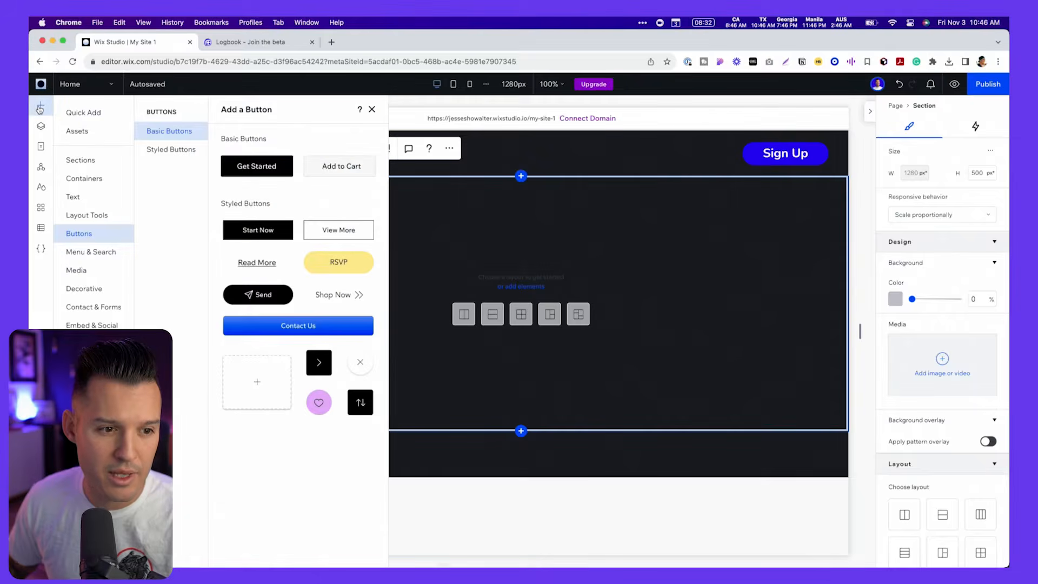
pyautogui.click(81, 112)
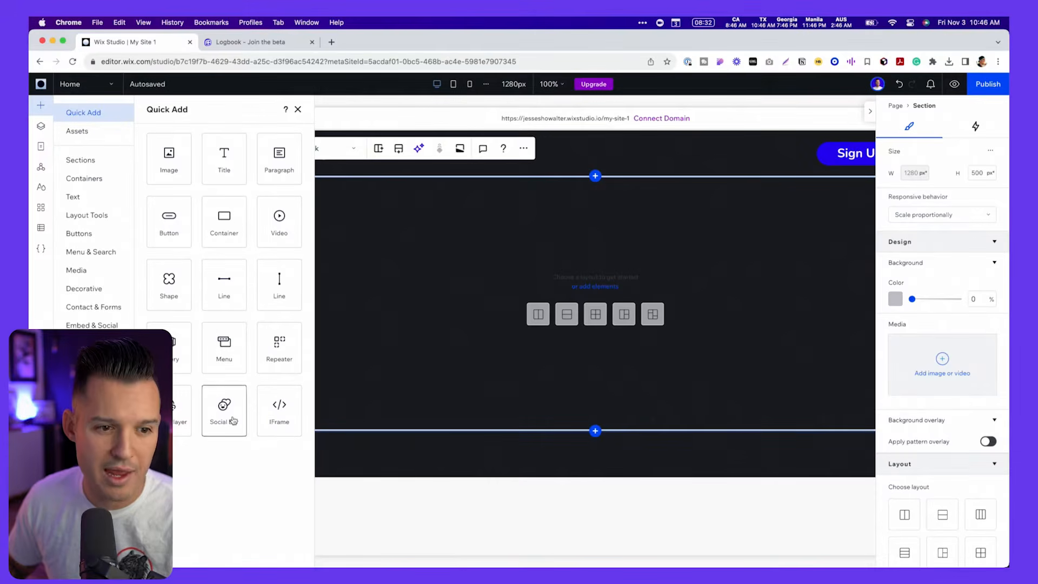
pyautogui.click(165, 177)
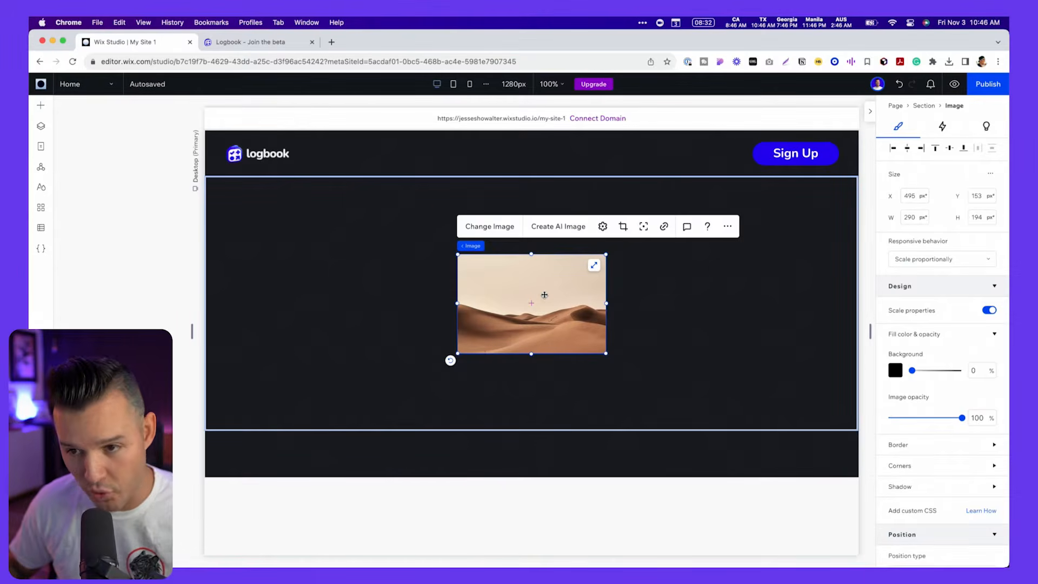
# - Try moving the image around the section and stretching it to fill the section, and undo the stretch
pyautogui.moveTo(544, 295); pyautogui.dragTo(732, 313)
pyautogui.moveTo(670, 297); pyautogui.dragTo(529, 253)
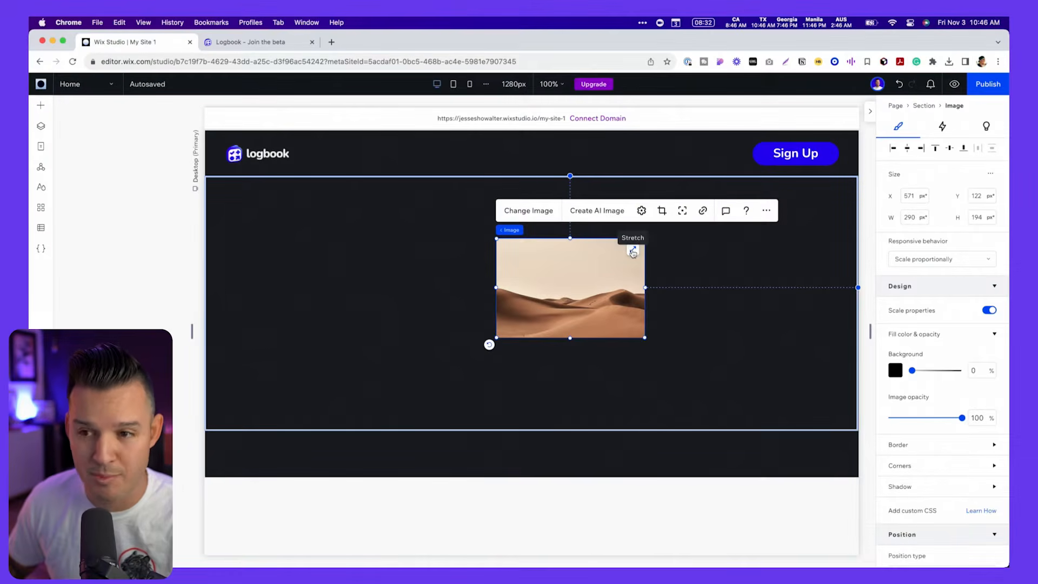
pyautogui.click(633, 252)
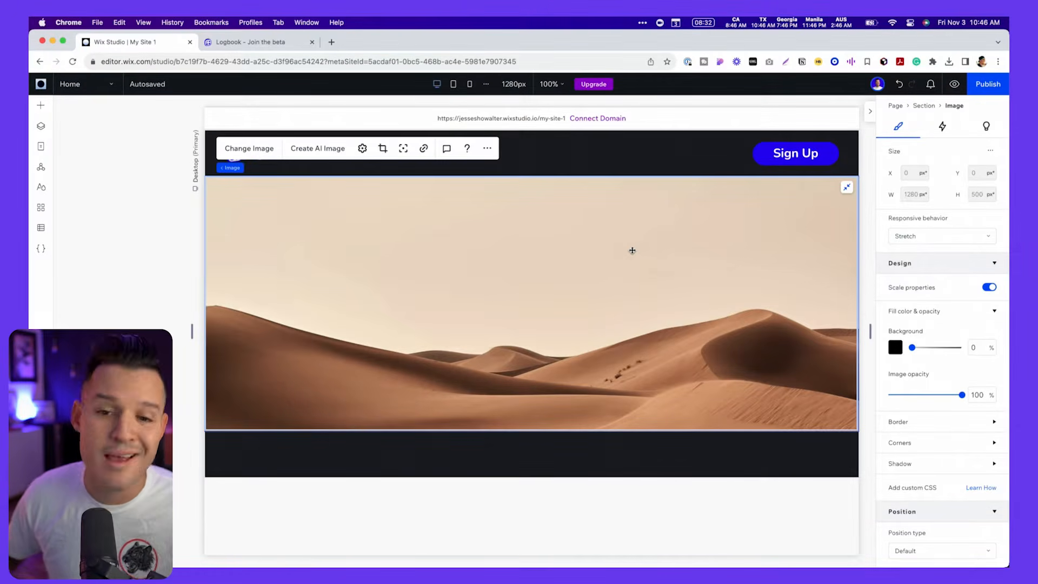
pyautogui.click(848, 189)
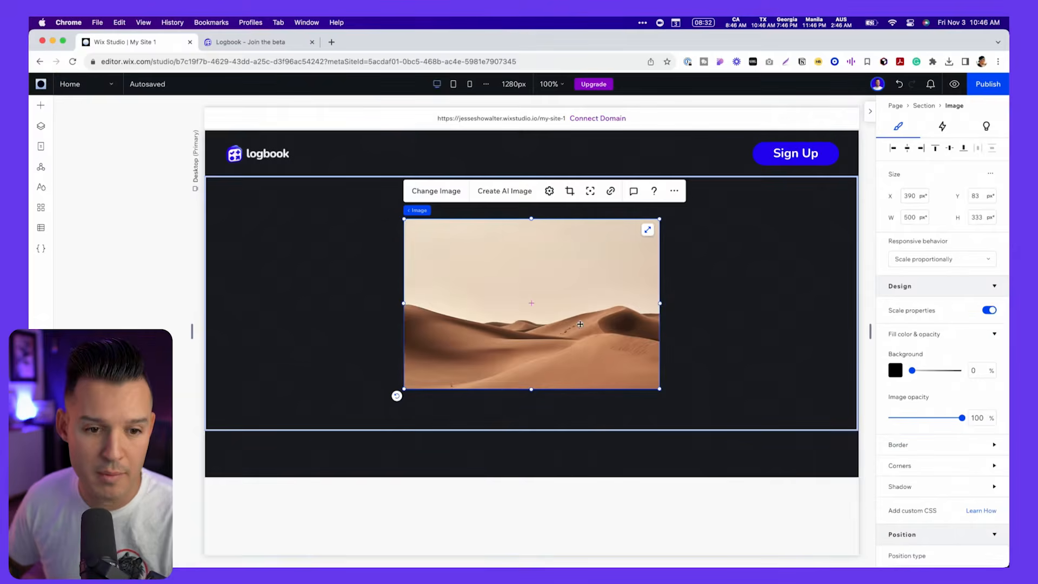
# - Replace the placeholder image with hero-title.png from the site files
pyautogui.click(441, 194)
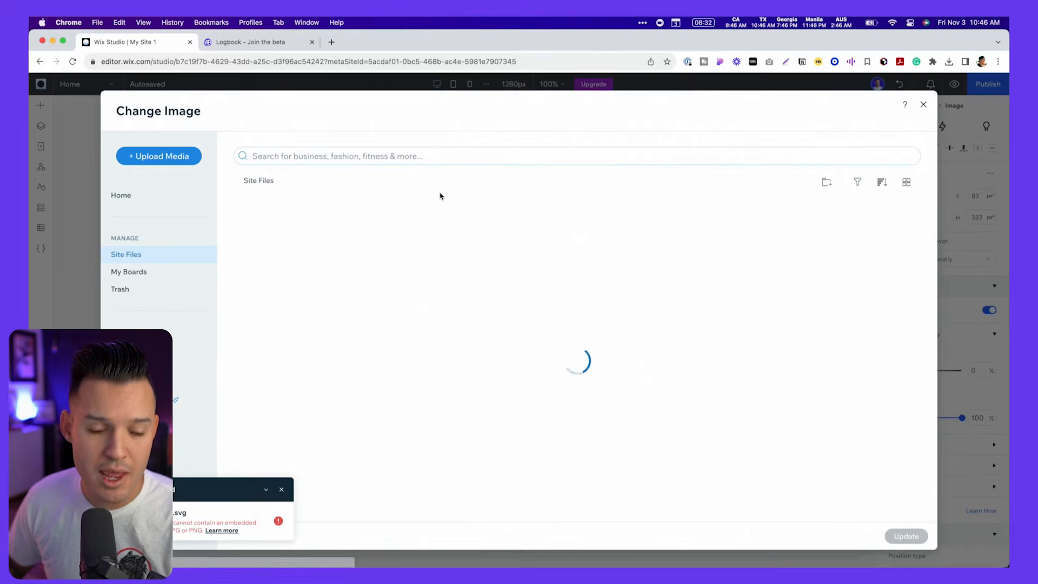
pyautogui.scroll(-5, 422, 351)
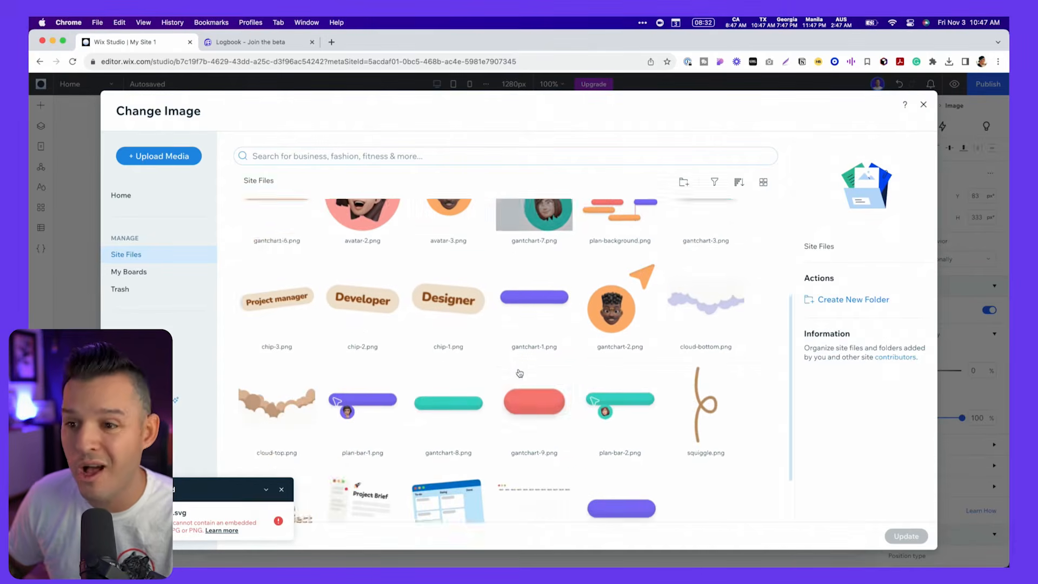
pyautogui.click(281, 490)
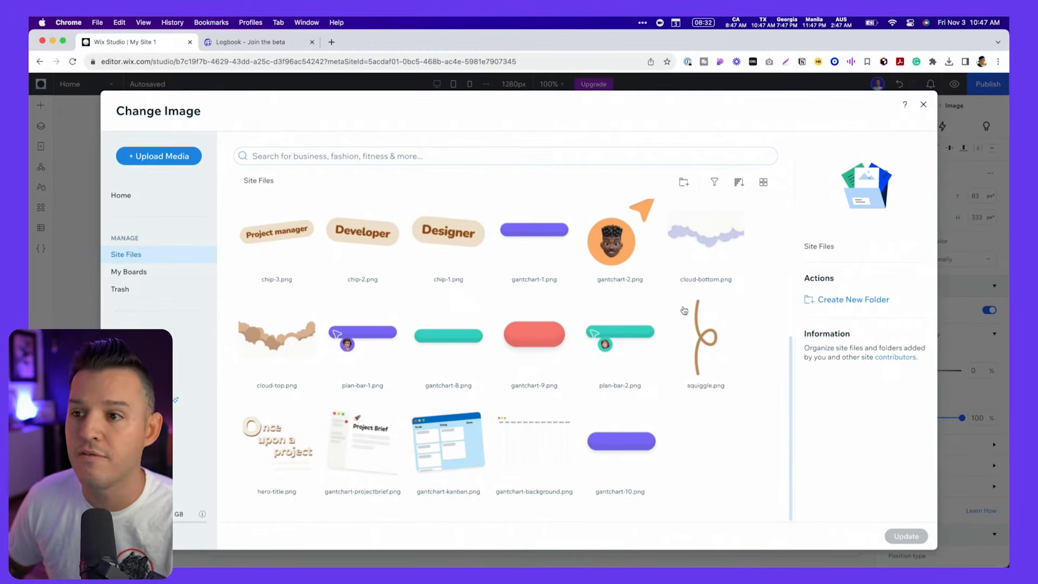
pyautogui.scroll(5, 600, 284)
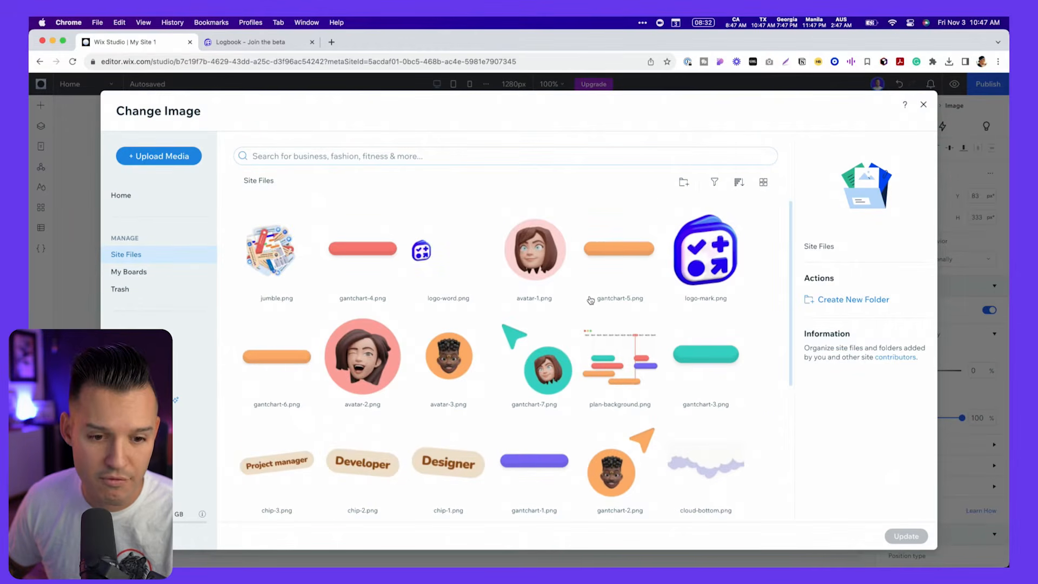
pyautogui.scroll(-5, 591, 300)
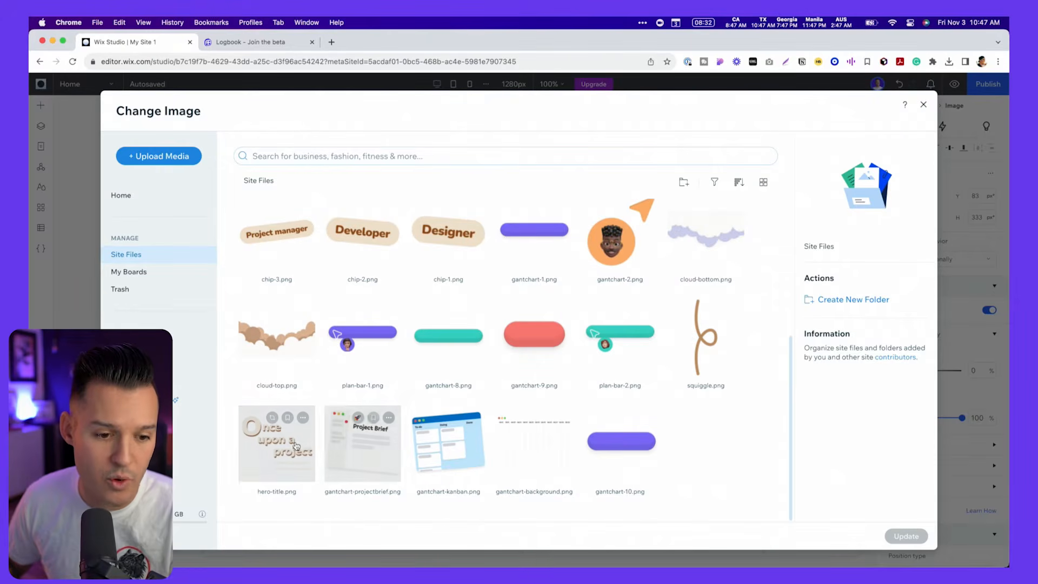
pyautogui.click(277, 443)
pyautogui.click(916, 537)
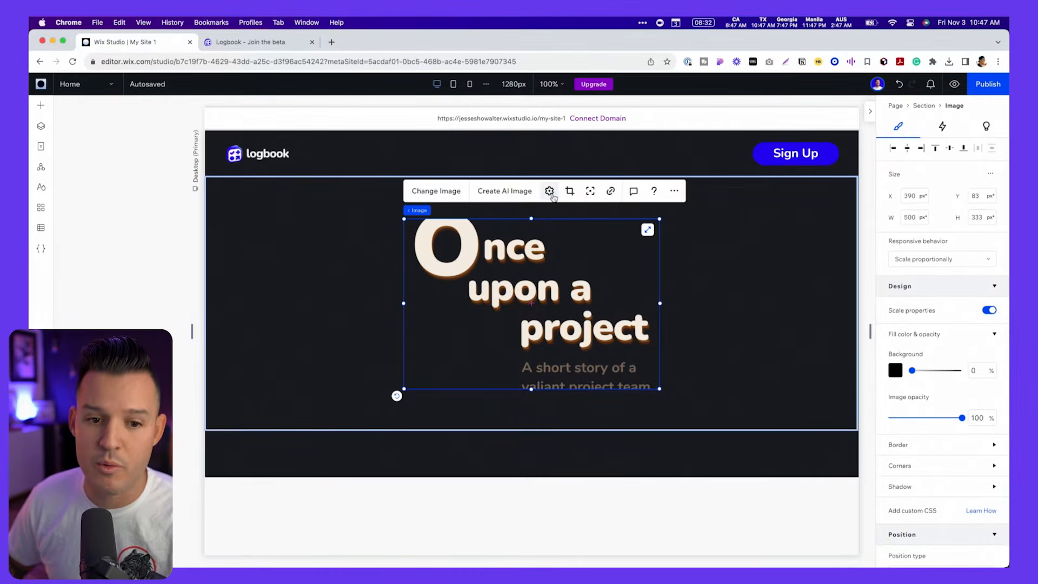
# - Set the hero title image's display mode to Fit to bounding box and close its settings
pyautogui.click(550, 193)
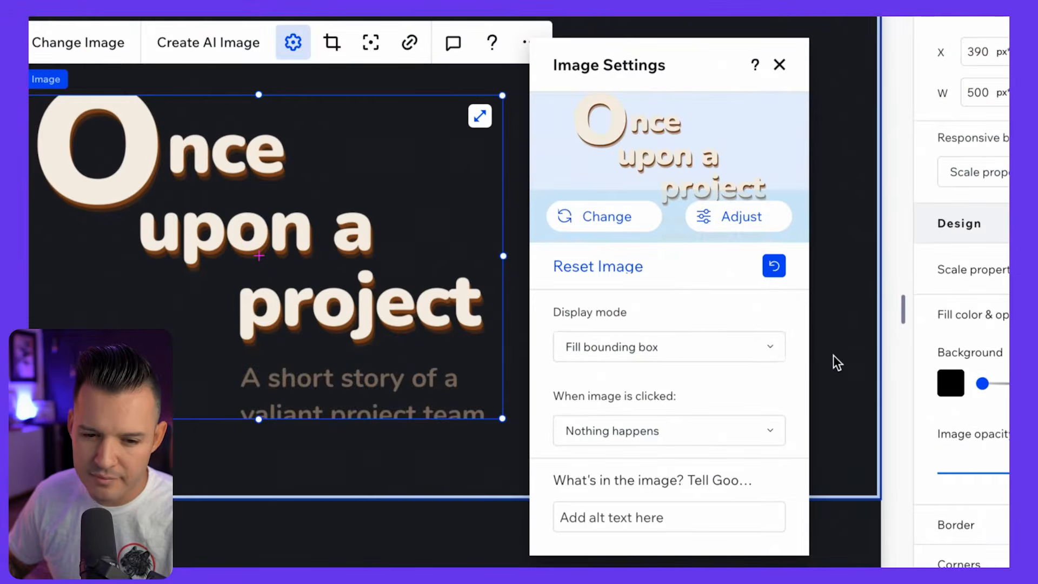
pyautogui.click(740, 351)
pyautogui.click(657, 415)
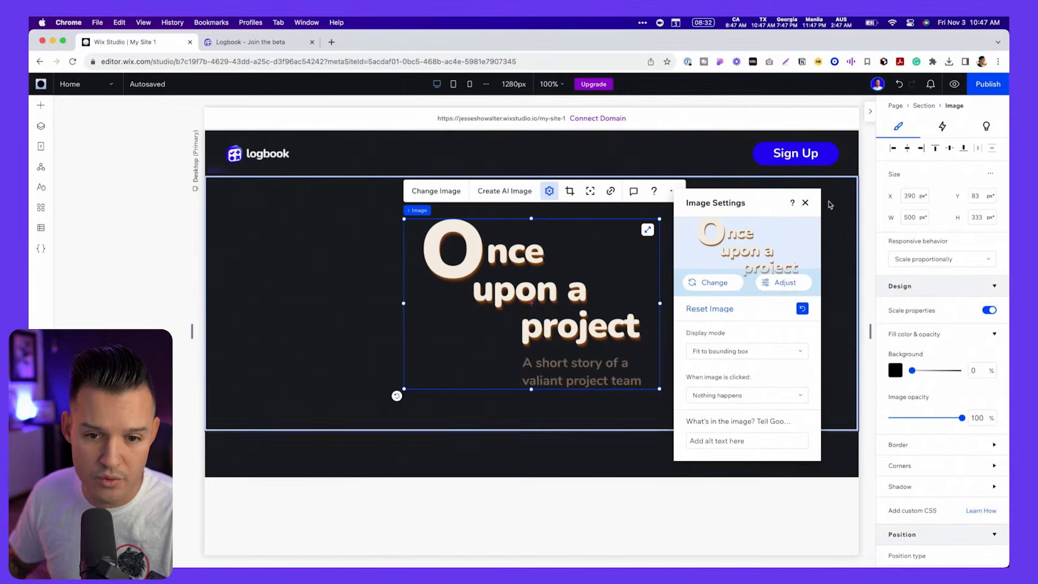
pyautogui.click(805, 202)
# - Enlarge the hero title image and set its size to 780 px wide by 560 px high
pyautogui.moveTo(660, 304); pyautogui.dragTo(742, 303)
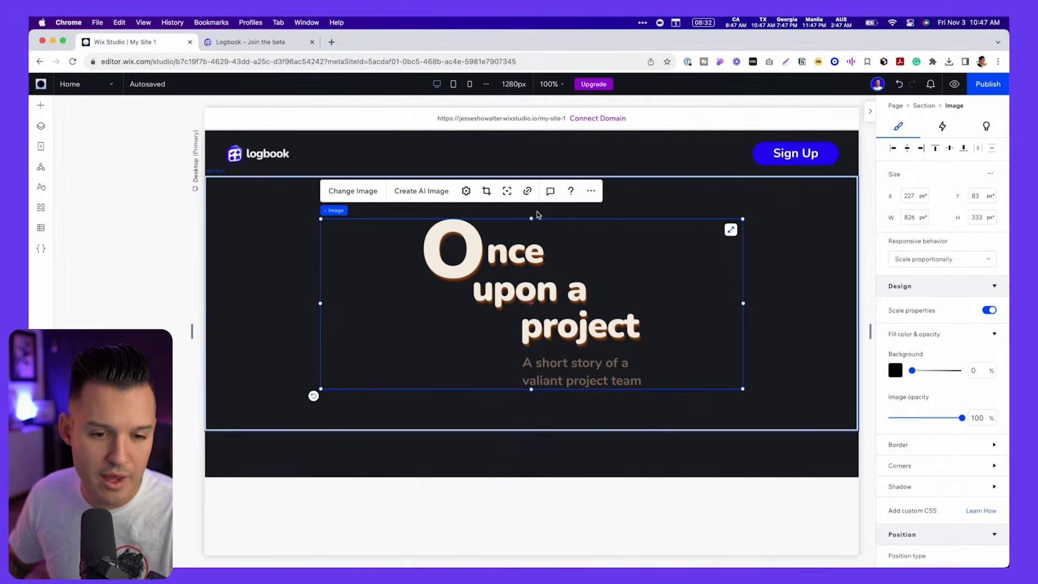
pyautogui.moveTo(533, 219); pyautogui.dragTo(534, 196)
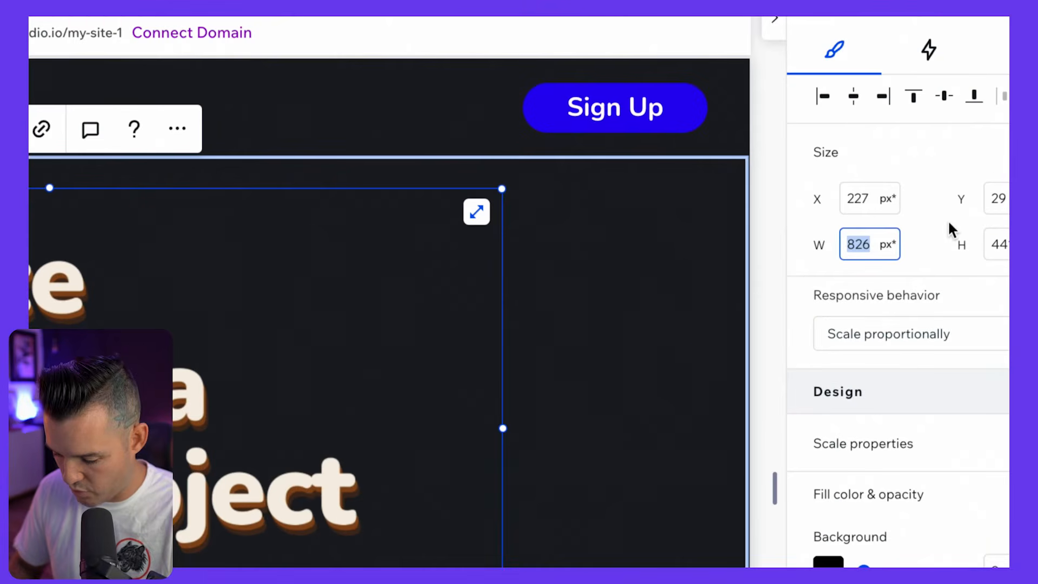
pyautogui.write('780')
pyautogui.press('Return')
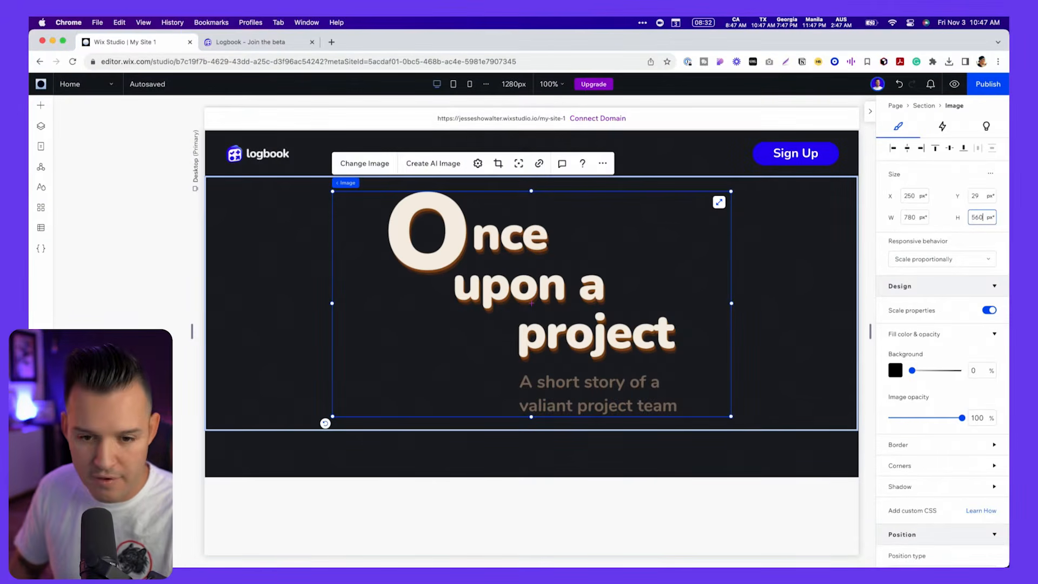
pyautogui.press('Return')
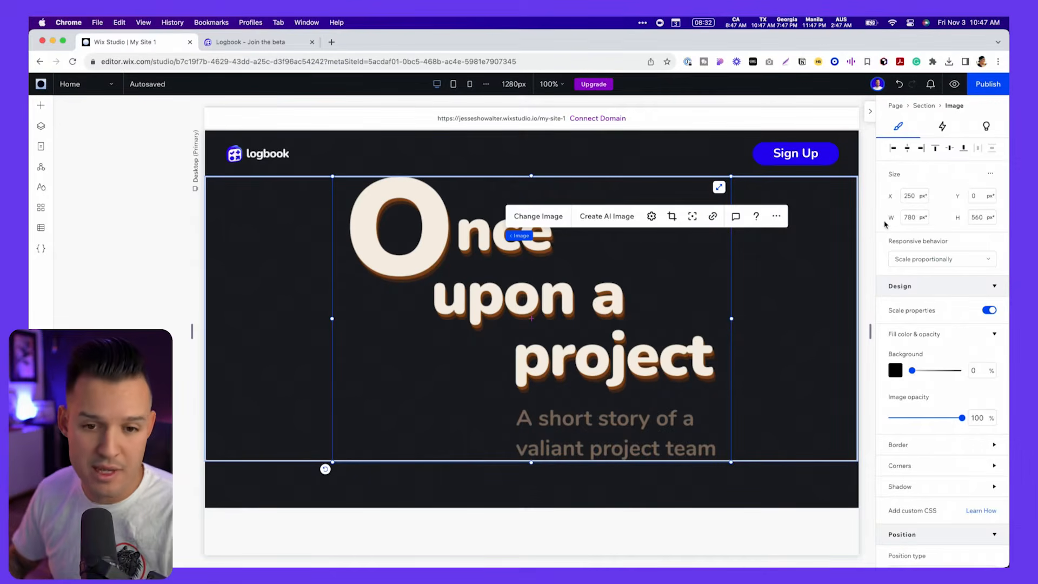
# - Align the hero title image to the center and middle of its section
pyautogui.rightClick(540, 286)
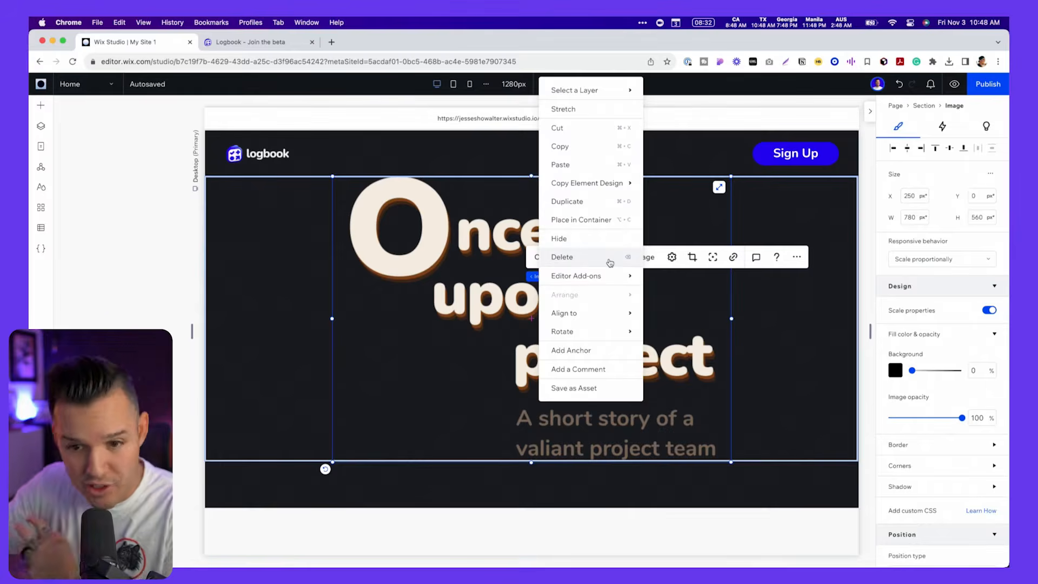
pyautogui.moveTo(602, 313)
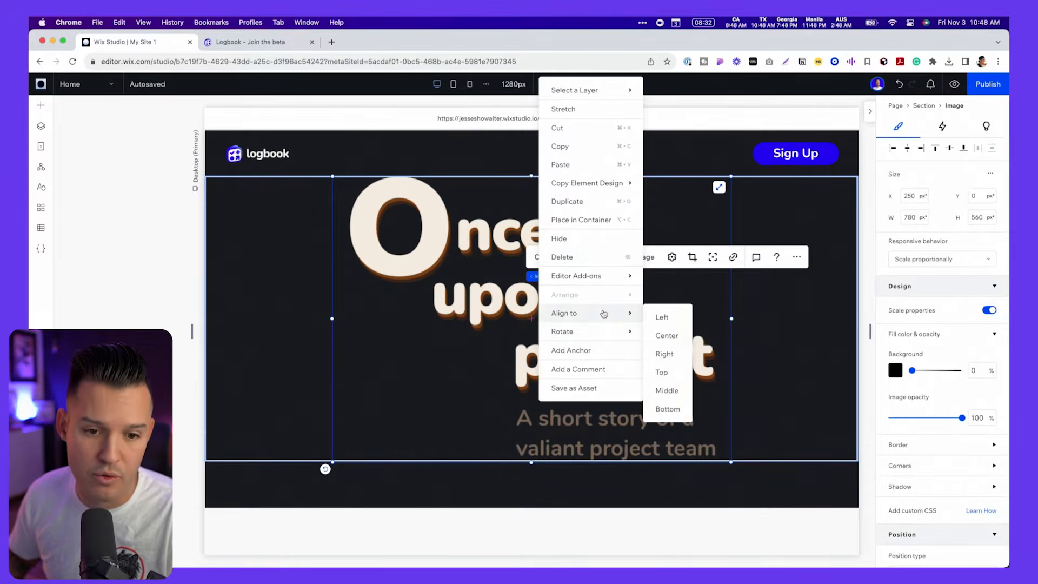
pyautogui.click(664, 336)
pyautogui.rightClick(524, 317)
pyautogui.moveTo(582, 313)
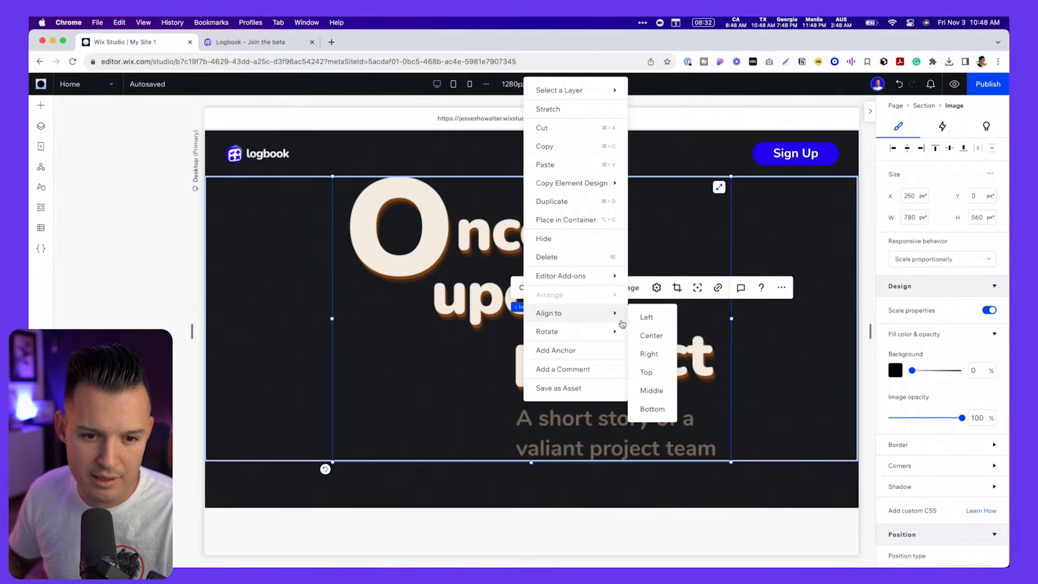
pyautogui.click(659, 390)
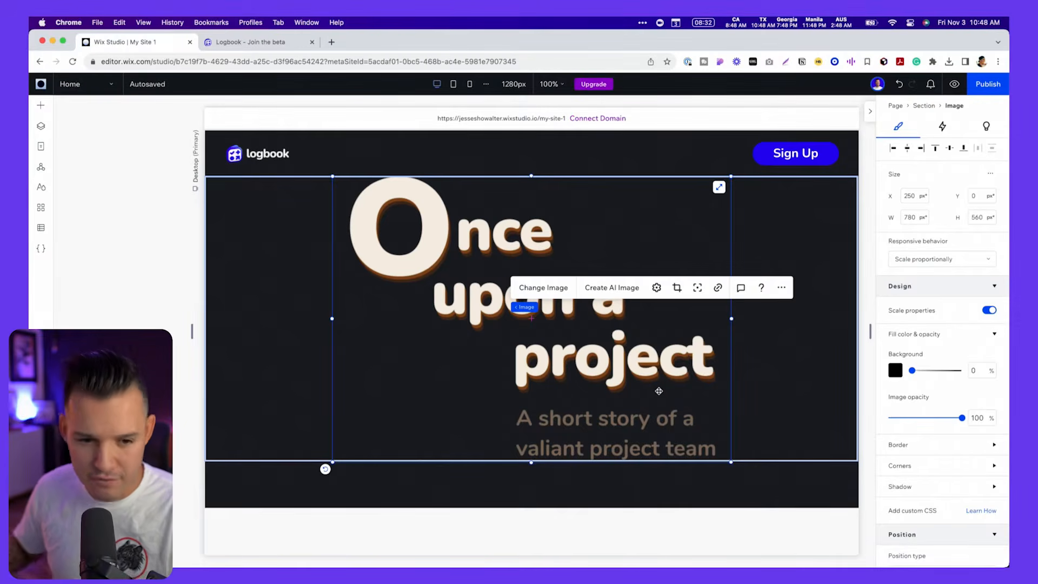
pyautogui.click(180, 382)
pyautogui.click(549, 308)
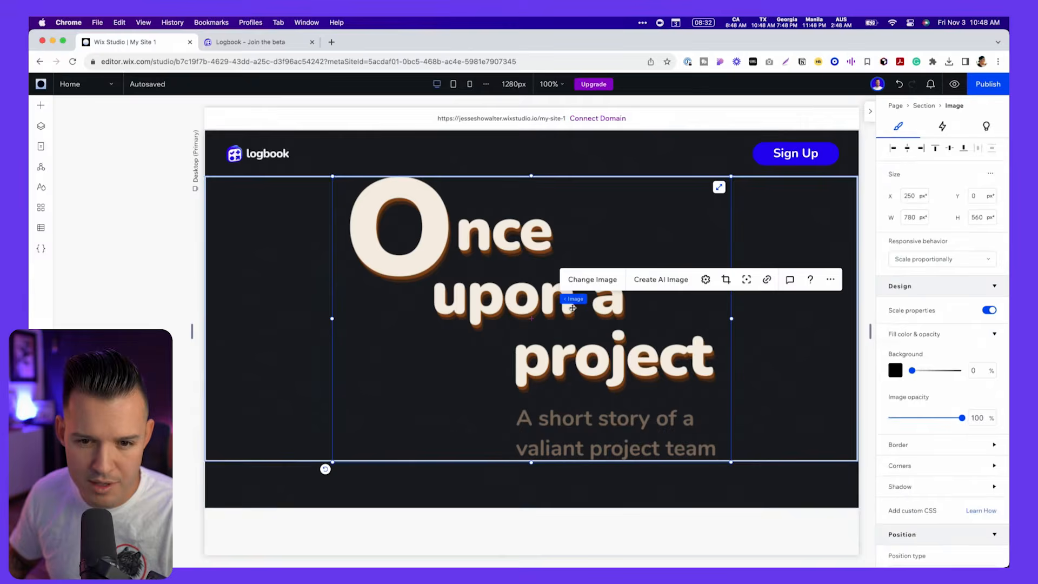
# - Compare the hero section with the Figma mockup and the live Logbook page, checking where the avatars overlap the title
pyautogui.click(114, 304)
pyautogui.press('super+Tab')
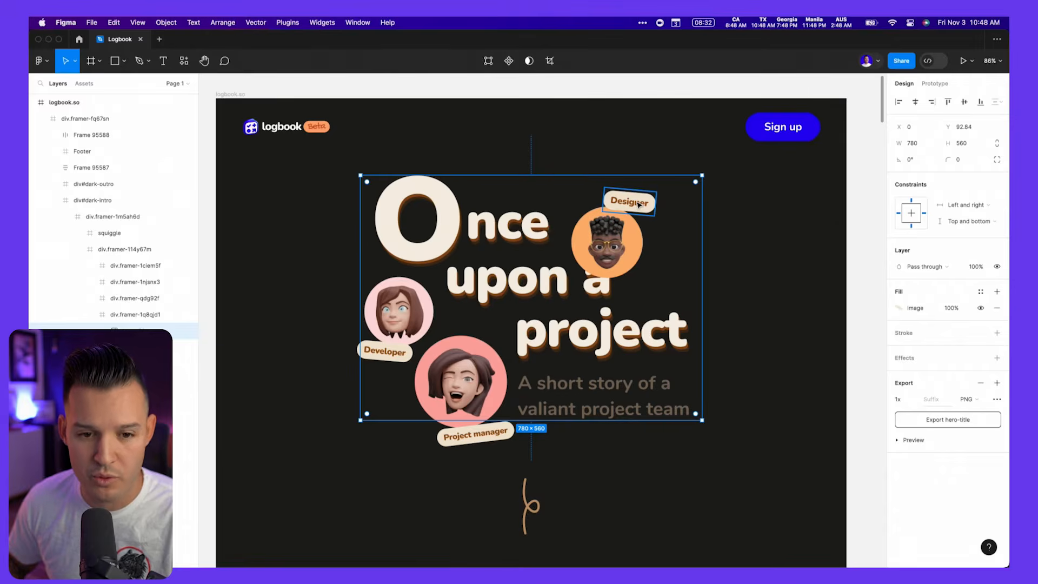
pyautogui.press('super+Tab')
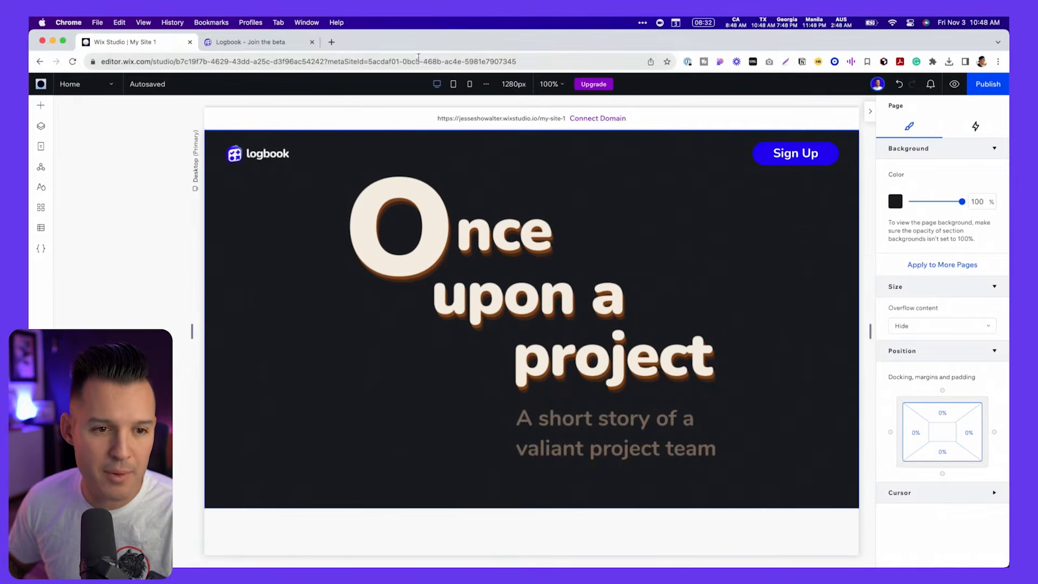
pyautogui.click(276, 46)
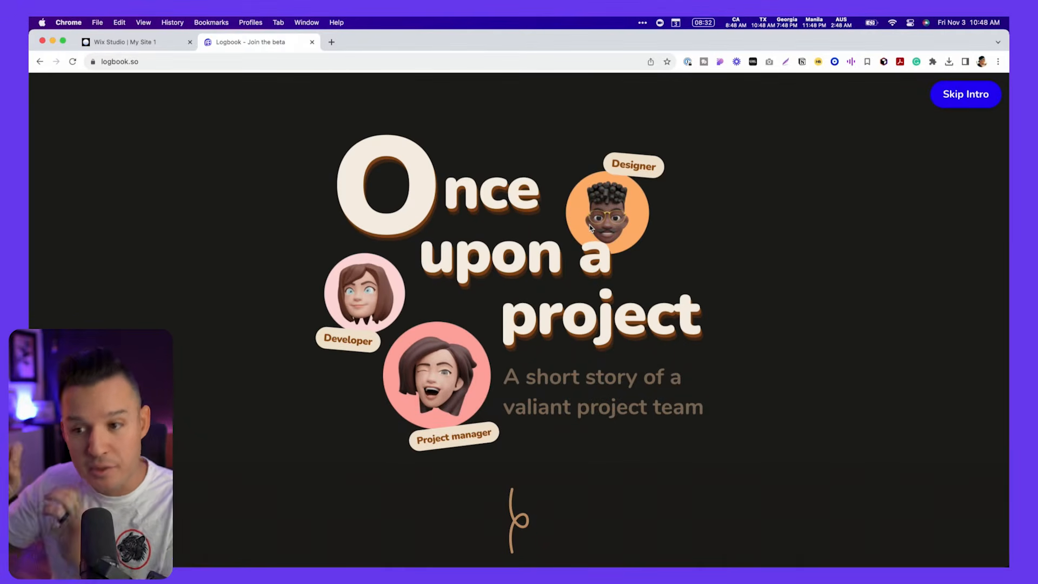
pyautogui.press('super+Tab')
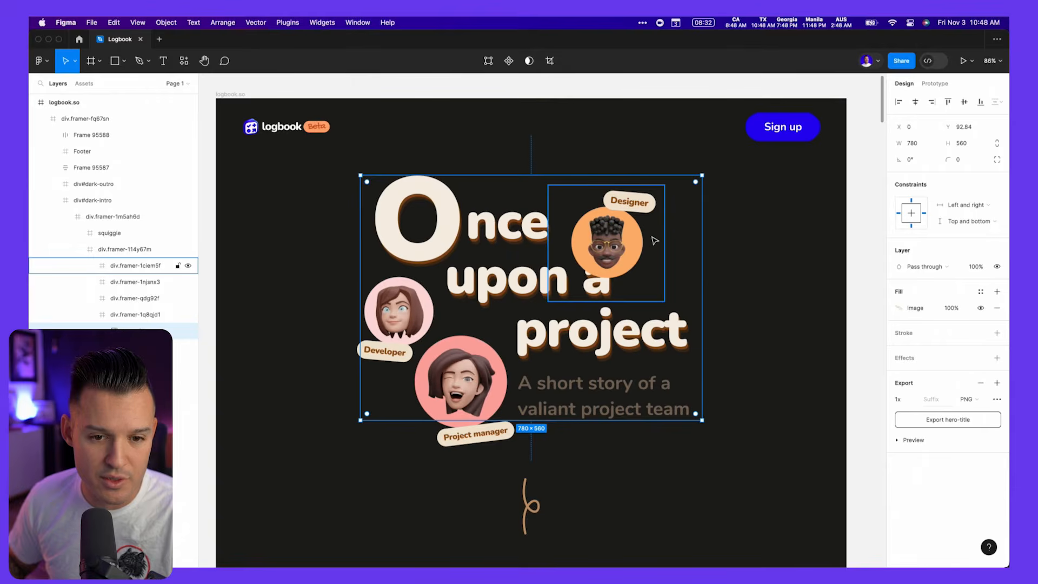
pyautogui.press('super+Tab')
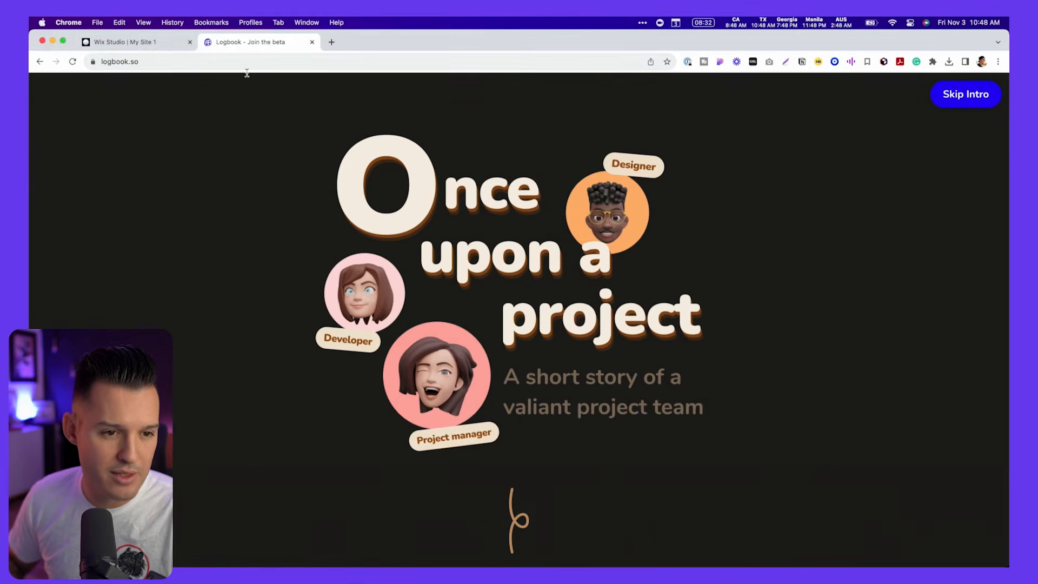
pyautogui.click(151, 42)
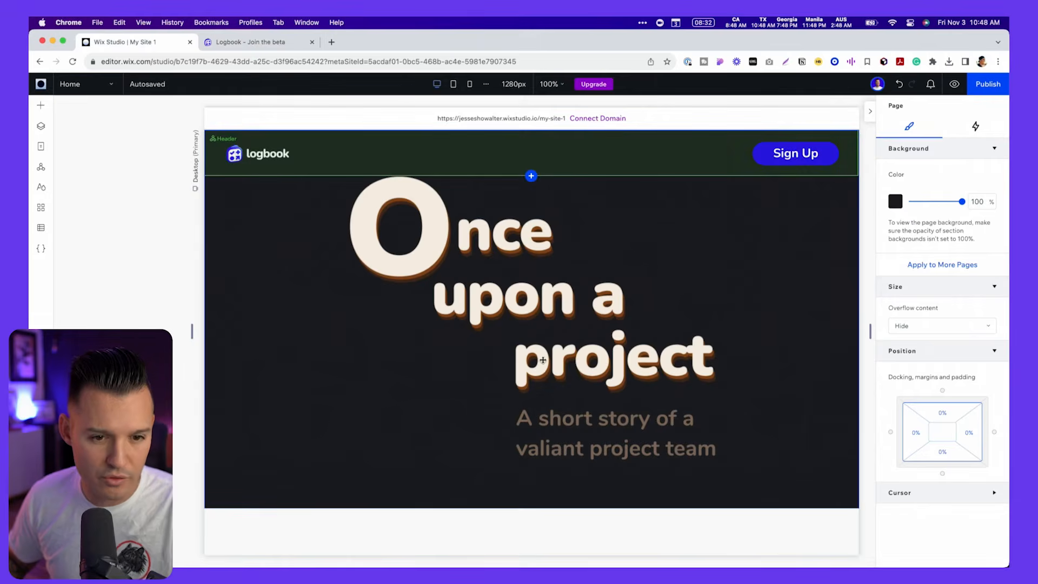
# - Add an image to the hero section beside the title and replace its placeholder with avatar-3.png from the site files
pyautogui.click(451, 239)
pyautogui.click(40, 105)
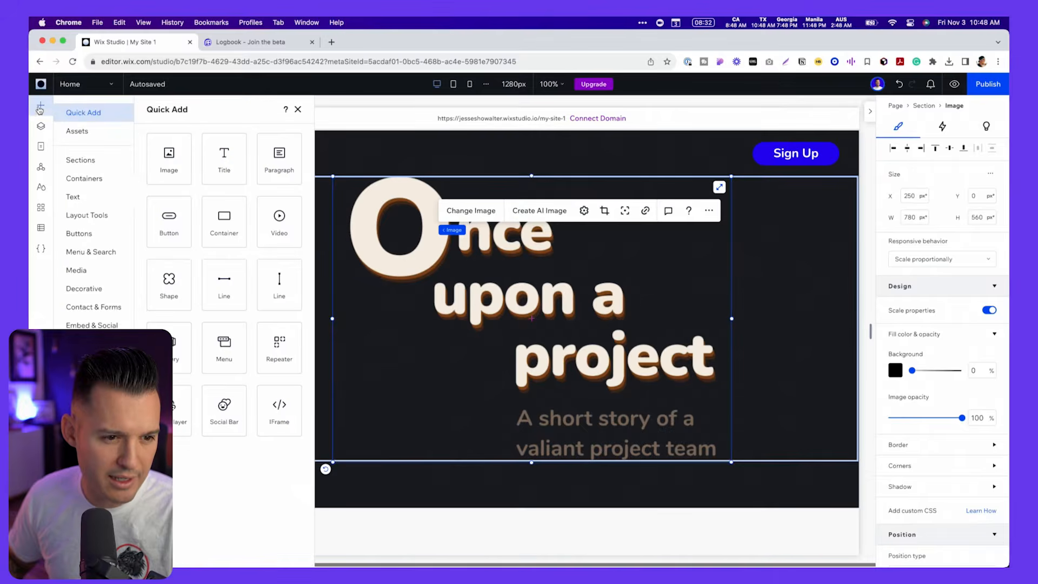
pyautogui.click(176, 176)
pyautogui.moveTo(416, 238); pyautogui.dragTo(658, 272)
pyautogui.click(614, 197)
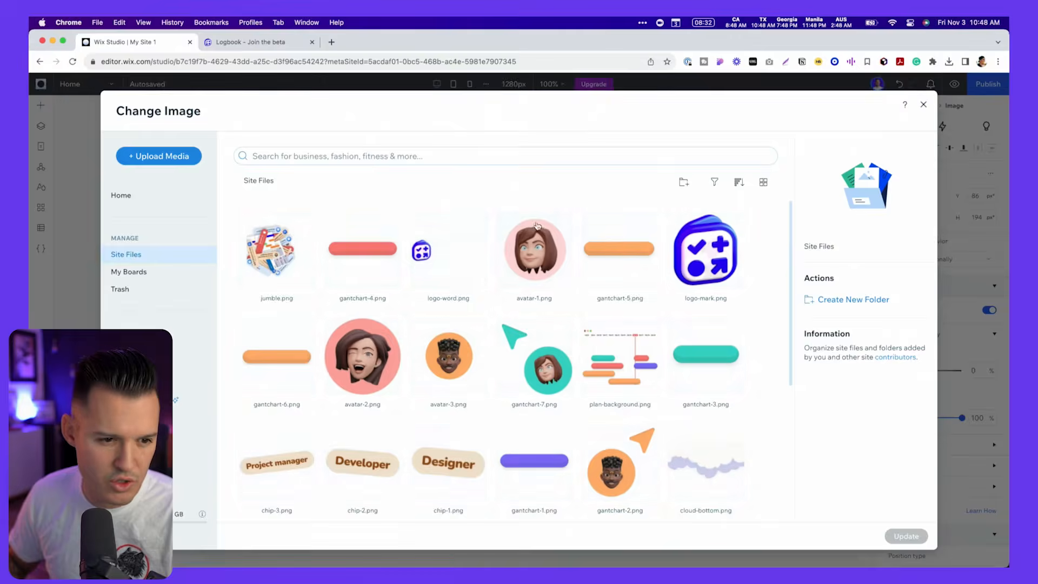
pyautogui.click(910, 541)
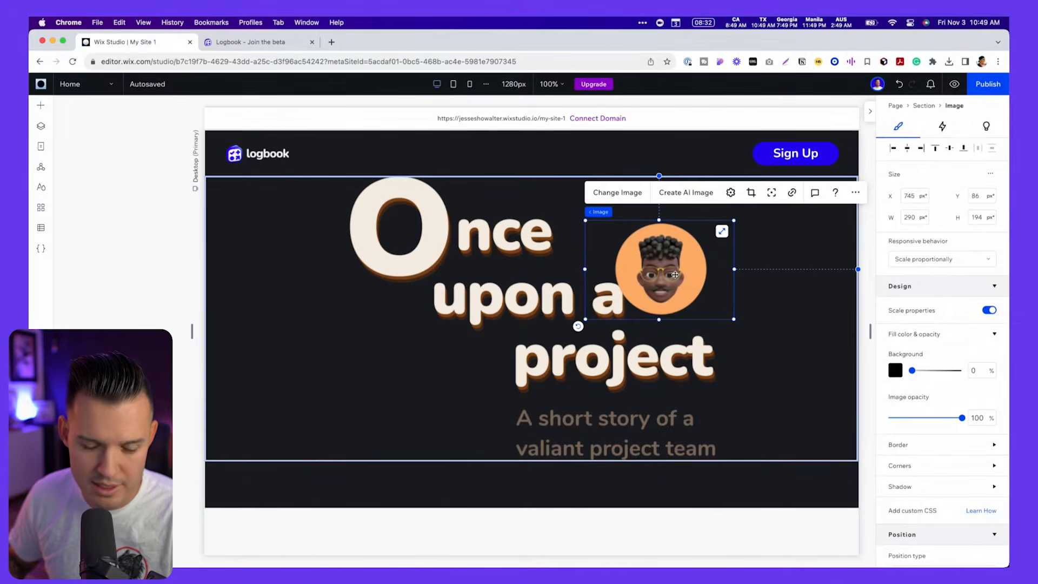
# - Duplicate the avatar image below the title's large O and replace the copy with avatar-1.png from the site files
pyautogui.moveTo(675, 275); pyautogui.dragTo(374, 350)
pyautogui.press('super+c')
pyautogui.press('super+v')
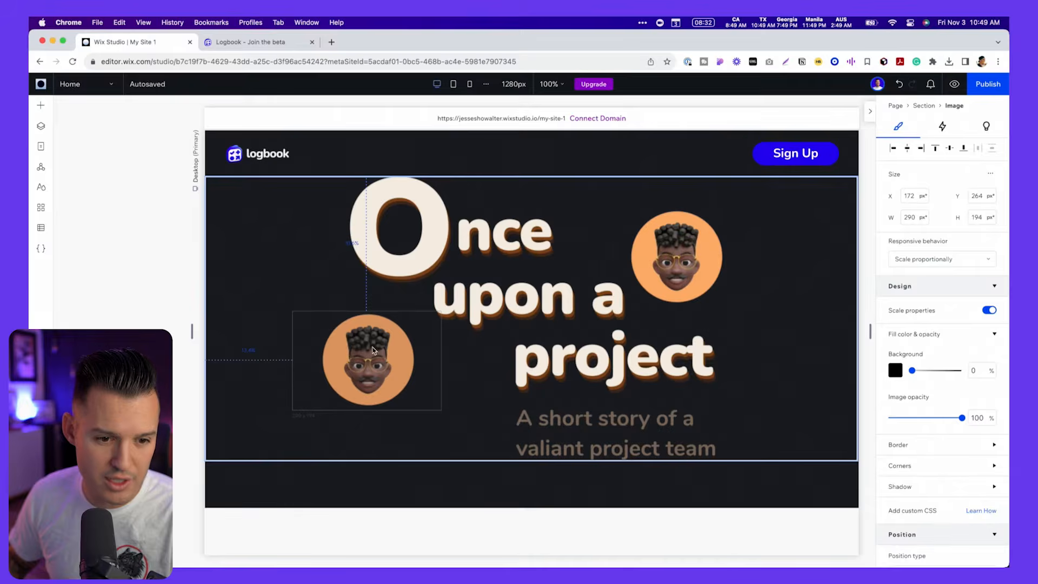
pyautogui.click(328, 284)
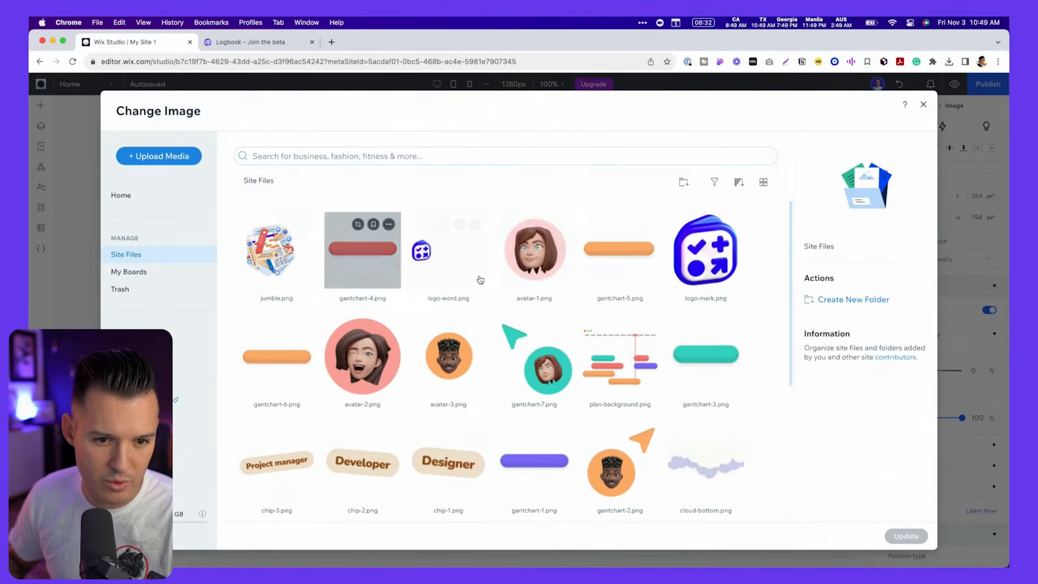
pyautogui.click(534, 250)
pyautogui.click(906, 536)
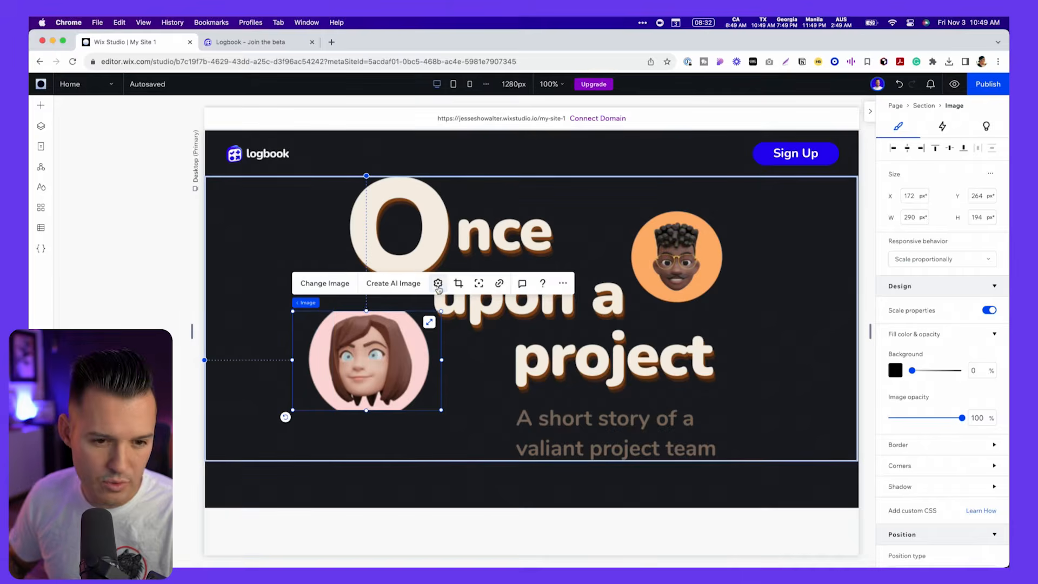
# - Set the display mode of both the avatar-1 and avatar-3 images to Fit to bounding box
pyautogui.click(438, 283)
pyautogui.click(514, 382)
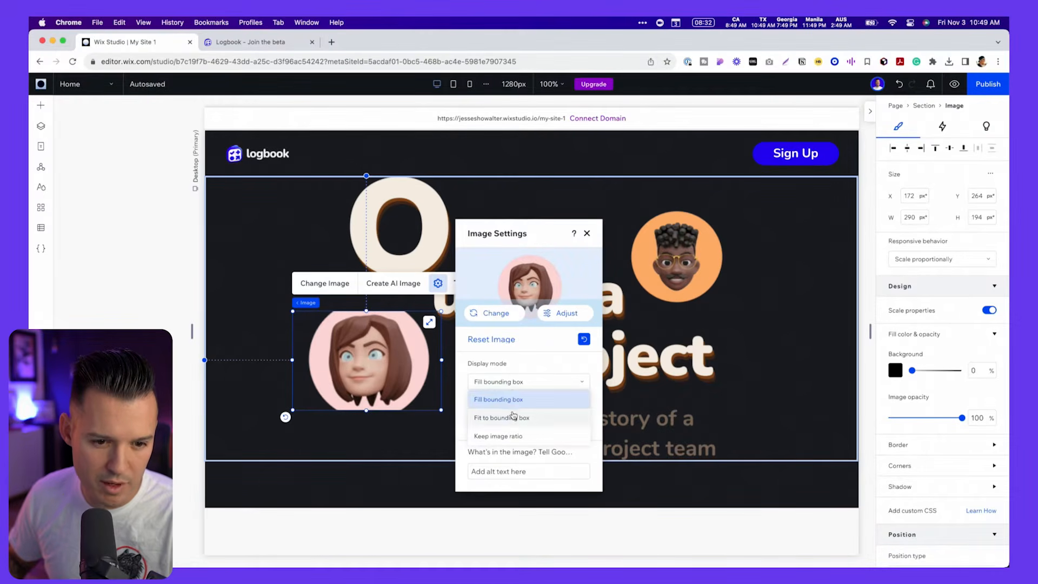
pyautogui.click(513, 418)
pyautogui.click(676, 259)
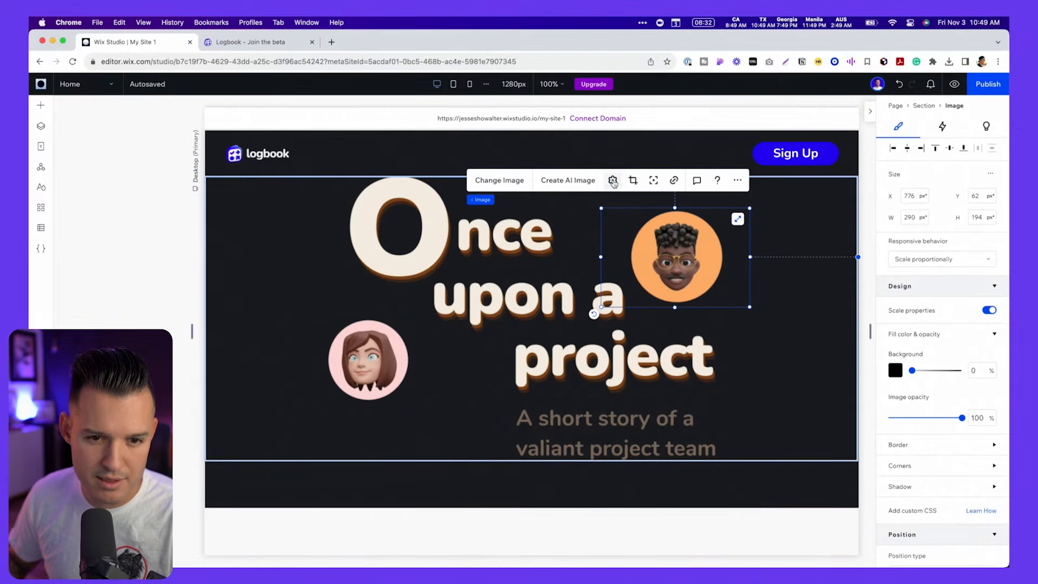
pyautogui.click(613, 181)
pyautogui.click(507, 371)
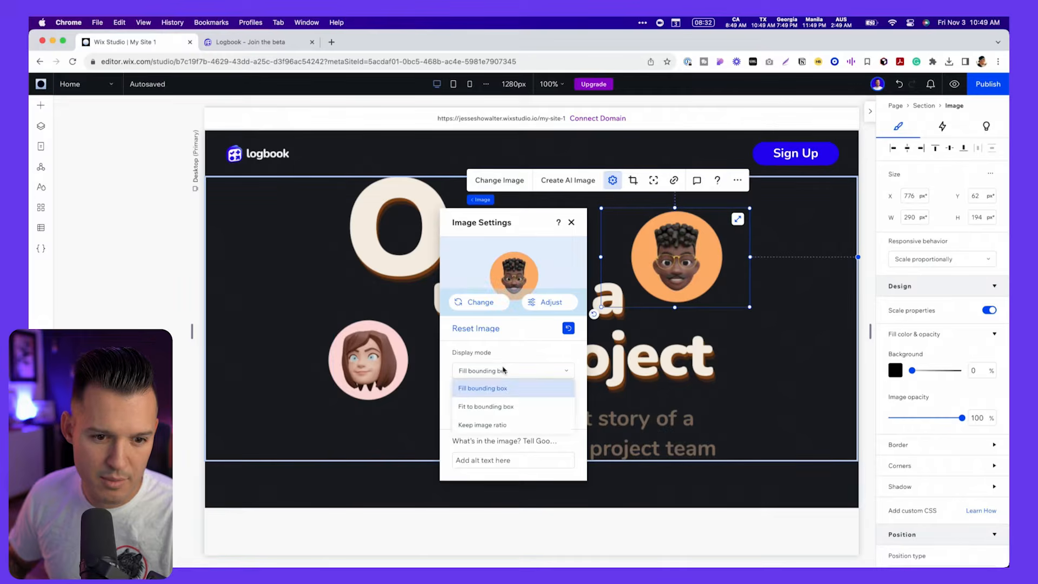
pyautogui.click(502, 406)
# - Duplicate the avatar-1 image, place the copy just above it, and replace it with avatar-2.png from the site files
pyautogui.click(358, 348)
pyautogui.press('super+c')
pyautogui.press('super+v')
pyautogui.moveTo(539, 320); pyautogui.dragTo(328, 282)
pyautogui.click(290, 217)
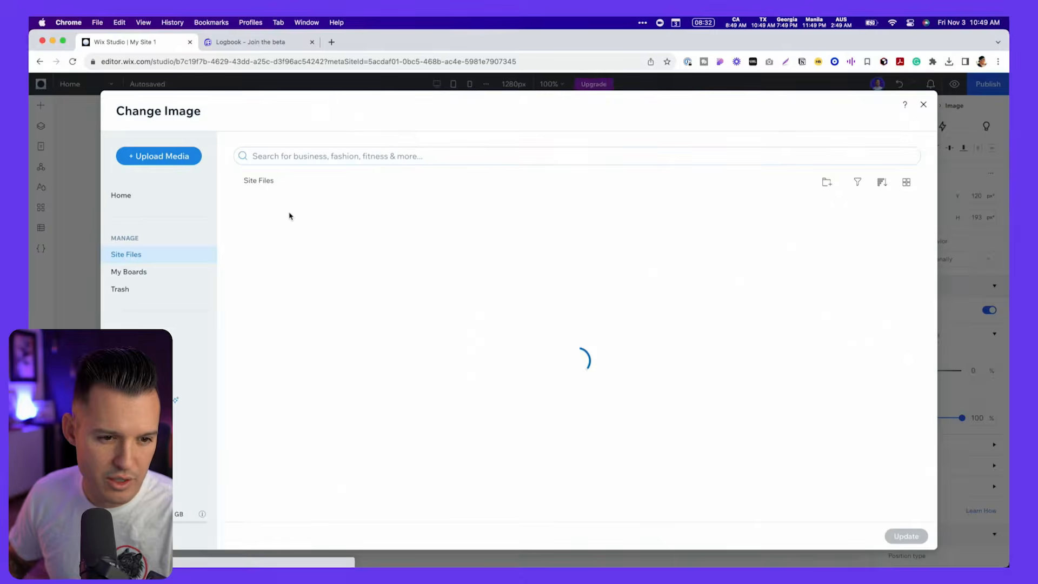
pyautogui.click(362, 356)
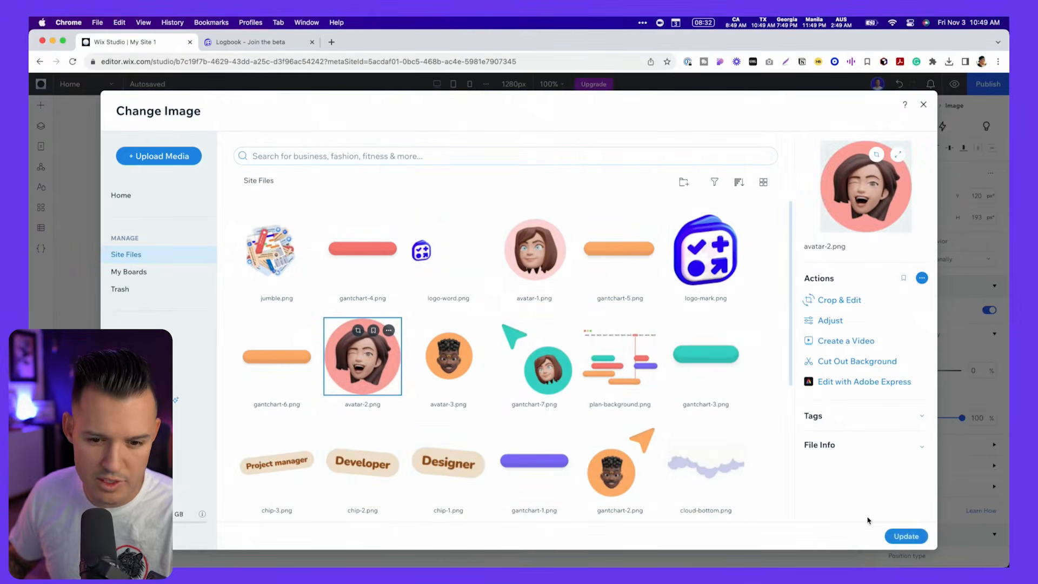
pyautogui.click(907, 536)
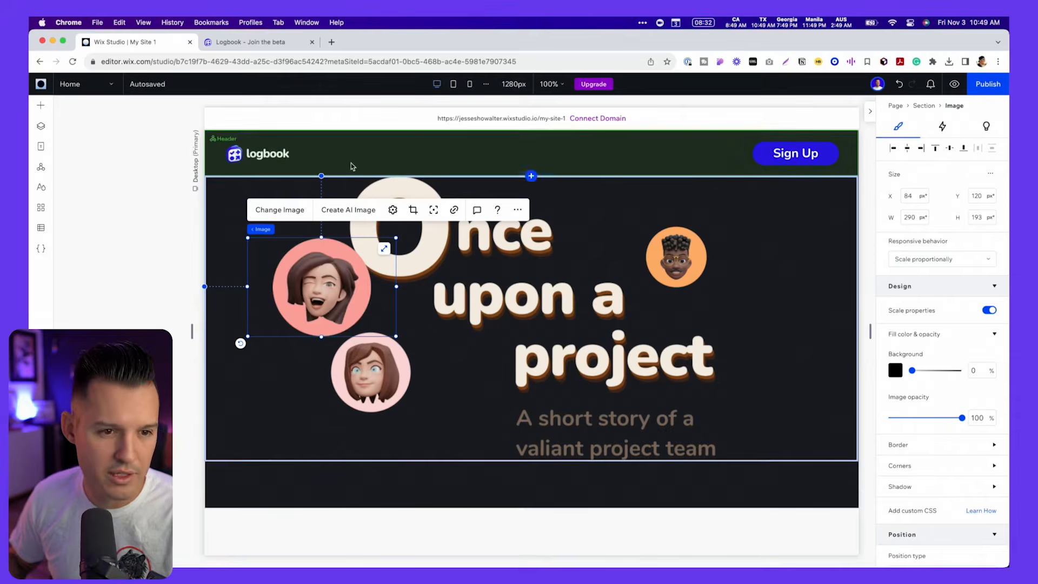
# - Check the three avatars' placement and overlap with the title against the live Logbook page and the Figma mockup
pyautogui.hotkey('ctrl', 'Tab')
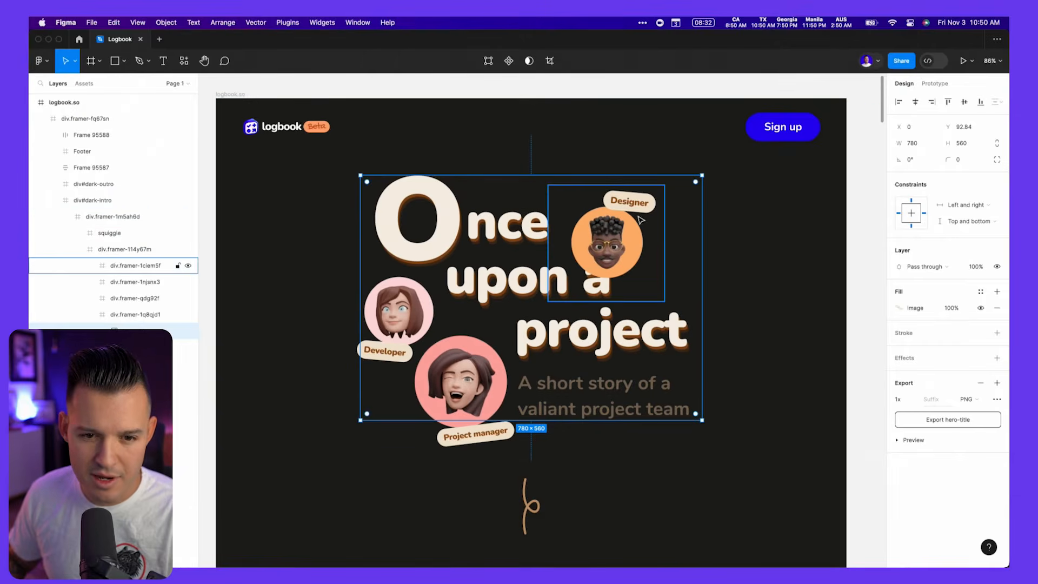
pyautogui.press('super+Tab')
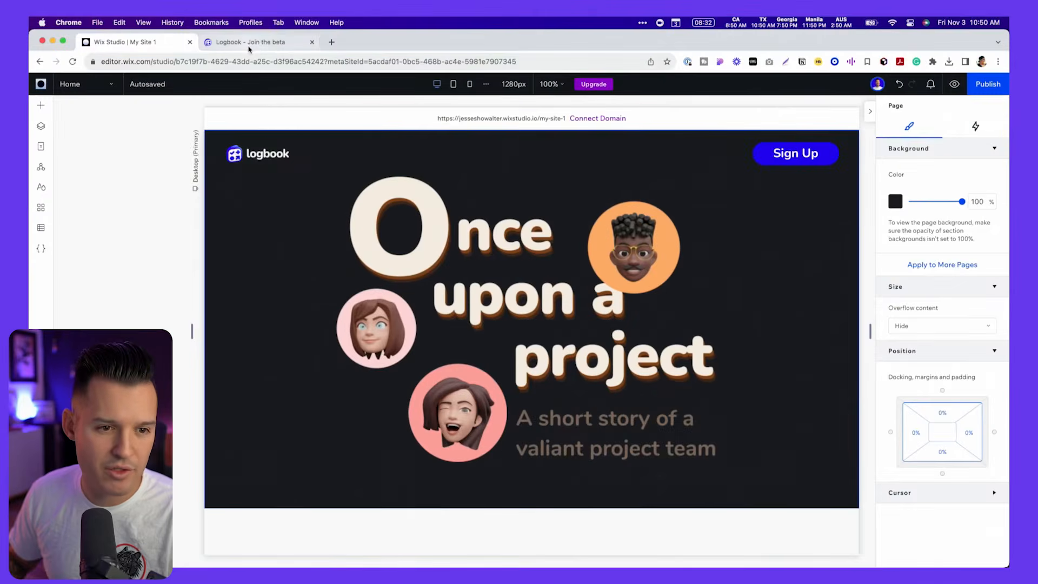
pyautogui.click(249, 48)
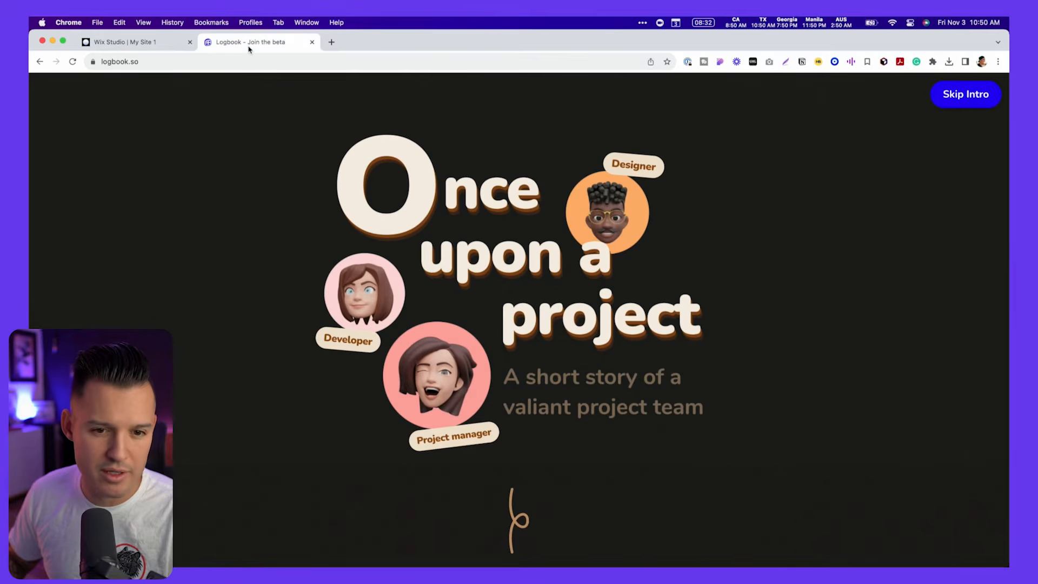
pyautogui.press('super+Tab')
pyautogui.click(628, 230)
pyautogui.press('super+Tab')
pyautogui.click(119, 42)
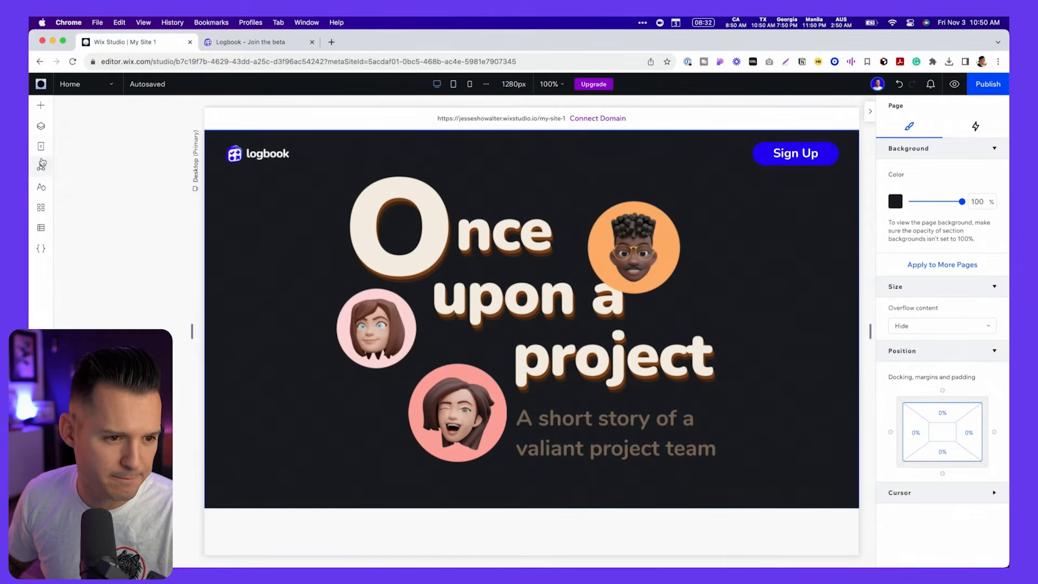
# - Move the hero title image above the three avatar images in the section's layer order
pyautogui.click(40, 126)
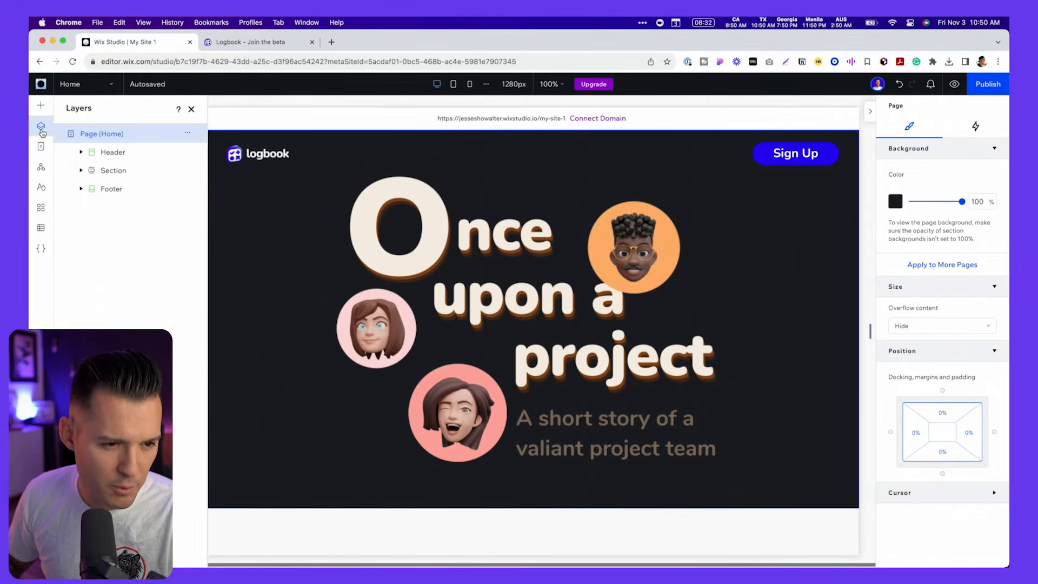
pyautogui.click(493, 256)
pyautogui.moveTo(113, 246); pyautogui.dragTo(113, 192)
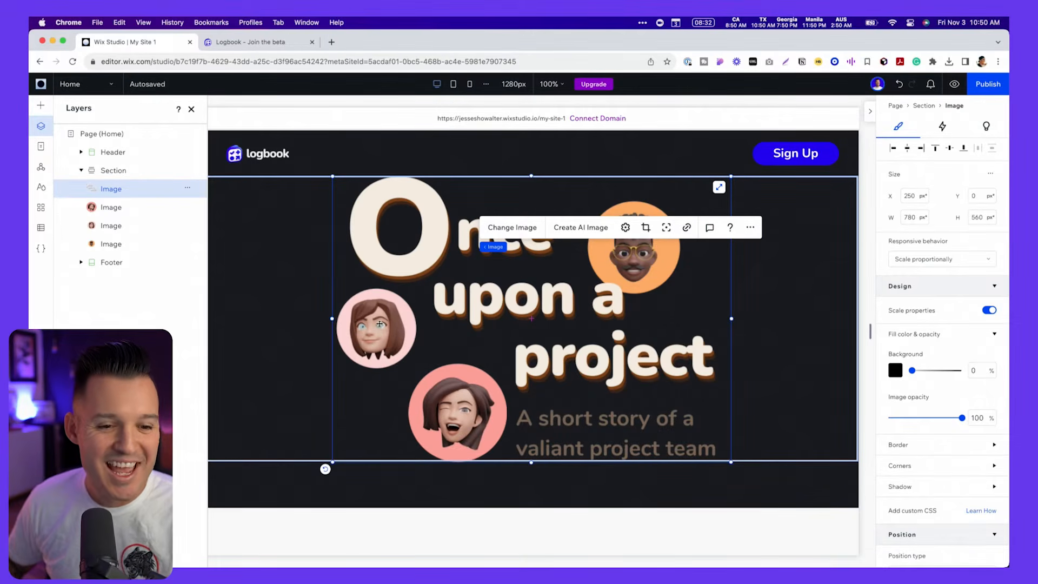
# - Add the Project manager, Developer and Designer chip images from the site files and arrange them with their avatars around the title
pyautogui.click(355, 329)
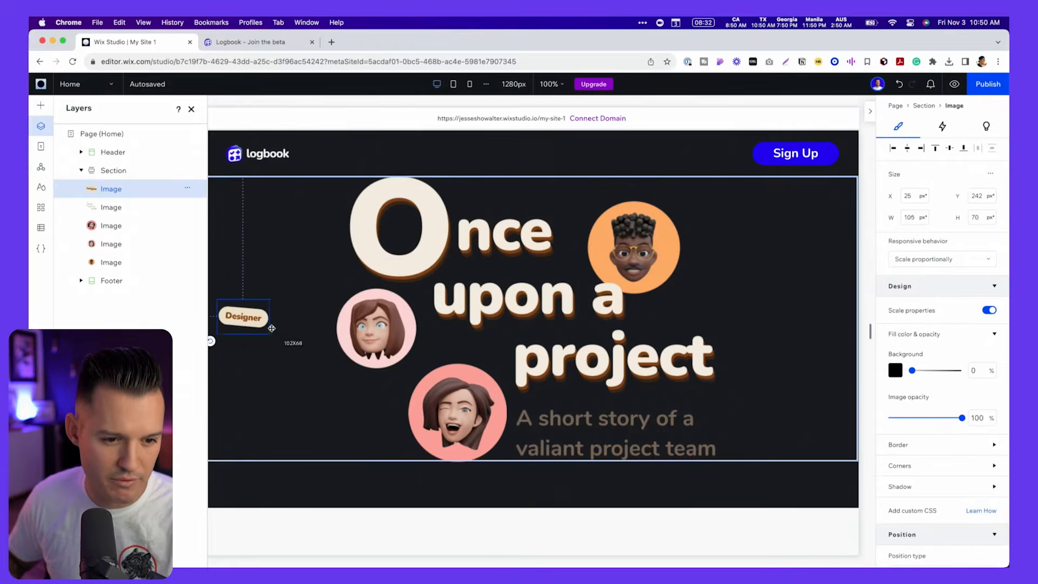
pyautogui.doubleClick(243, 308)
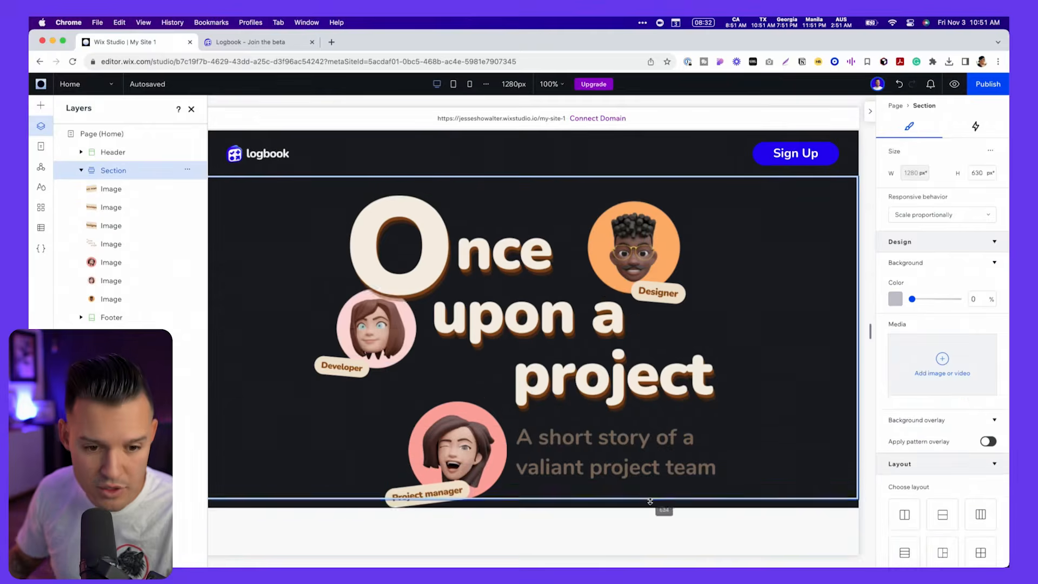
pyautogui.click(233, 224)
pyautogui.scroll(1, 233, 224)
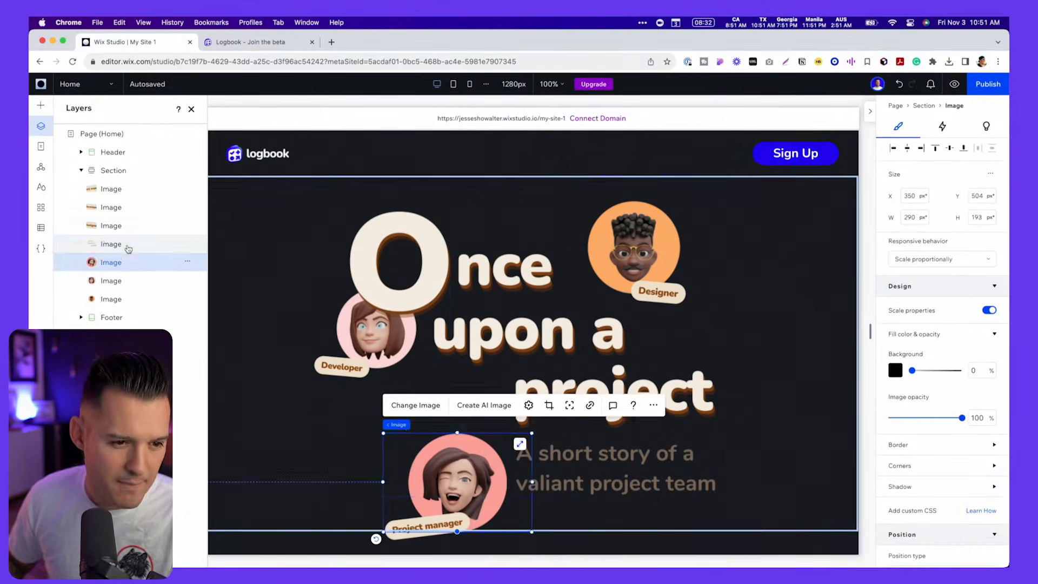
pyautogui.moveTo(468, 447); pyautogui.dragTo(451, 406)
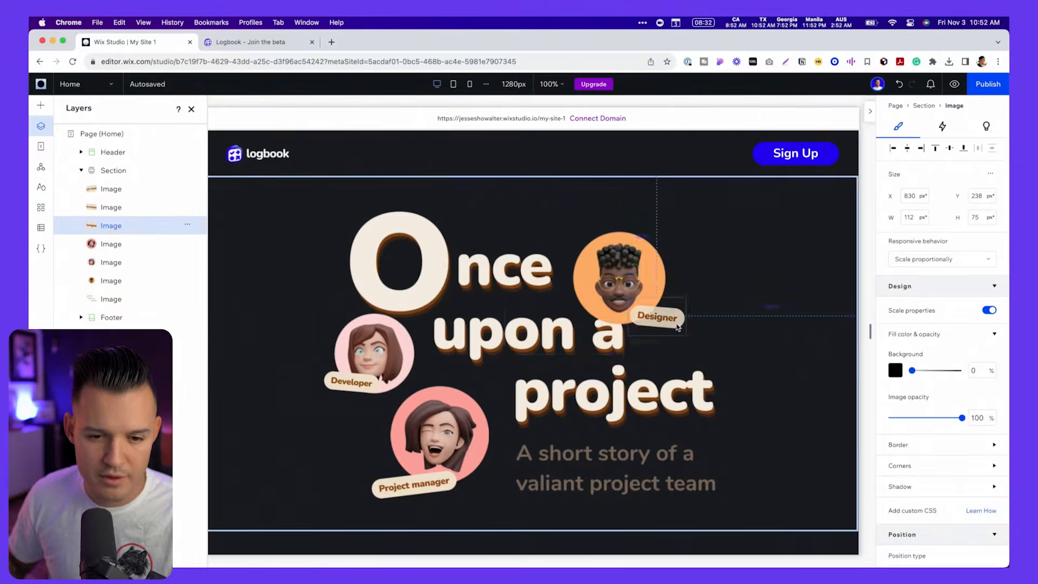
# - Examine the docking and margin settings of the project manager, designer and developer avatars in turn
pyautogui.click(449, 418)
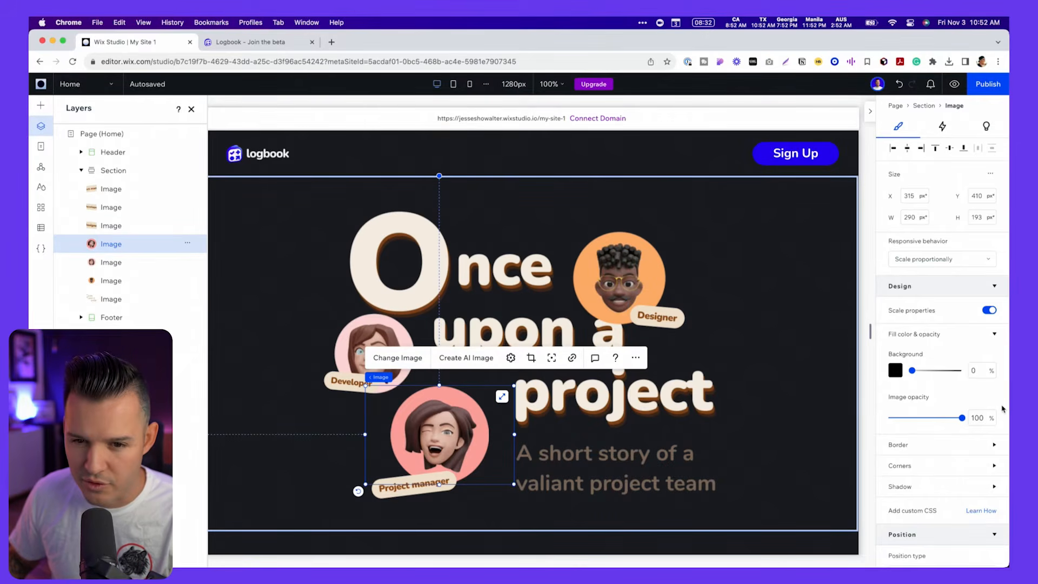
pyautogui.scroll(-5, 991, 434)
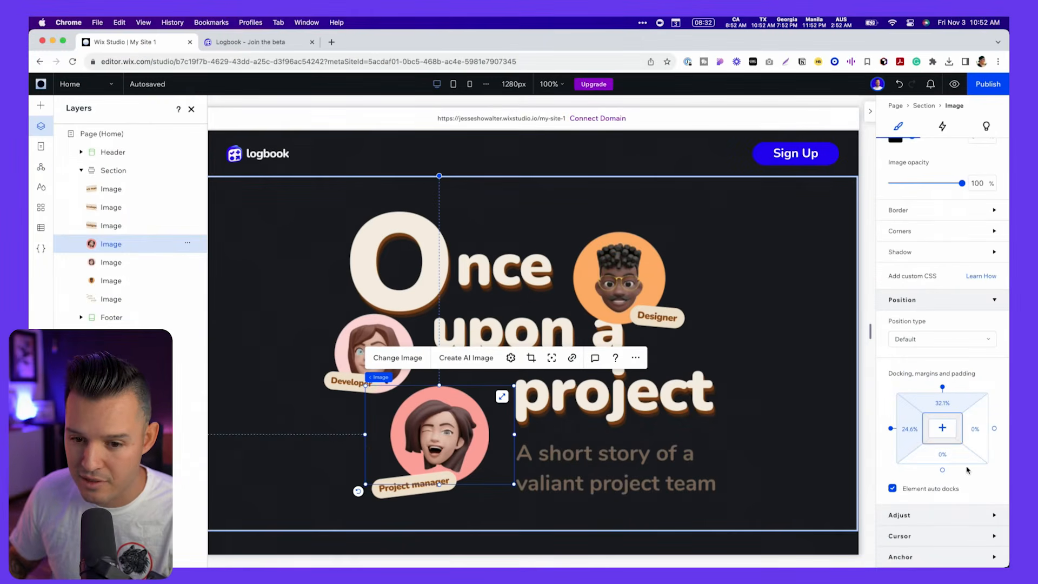
pyautogui.click(651, 263)
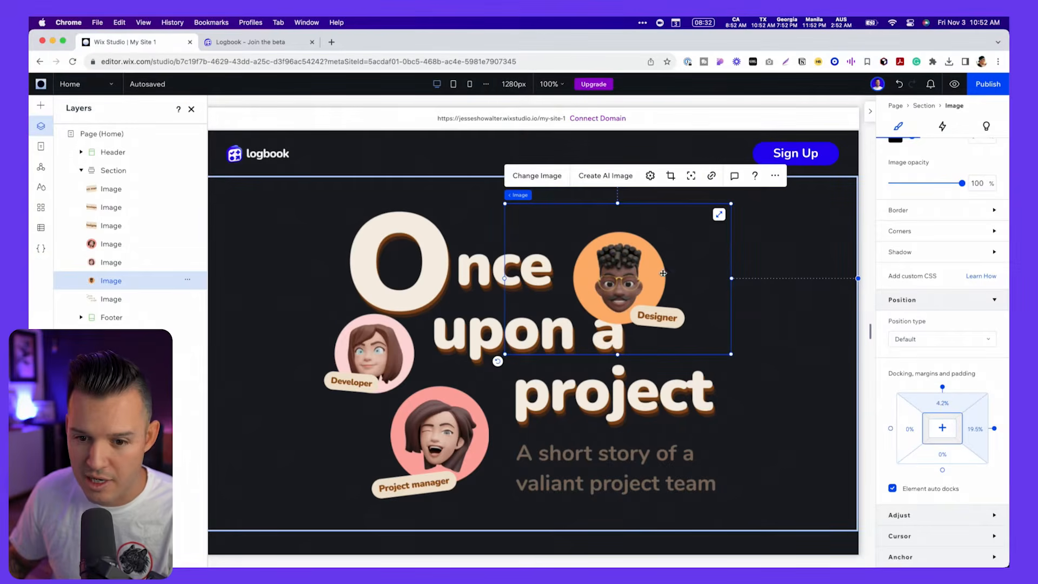
pyautogui.click(405, 348)
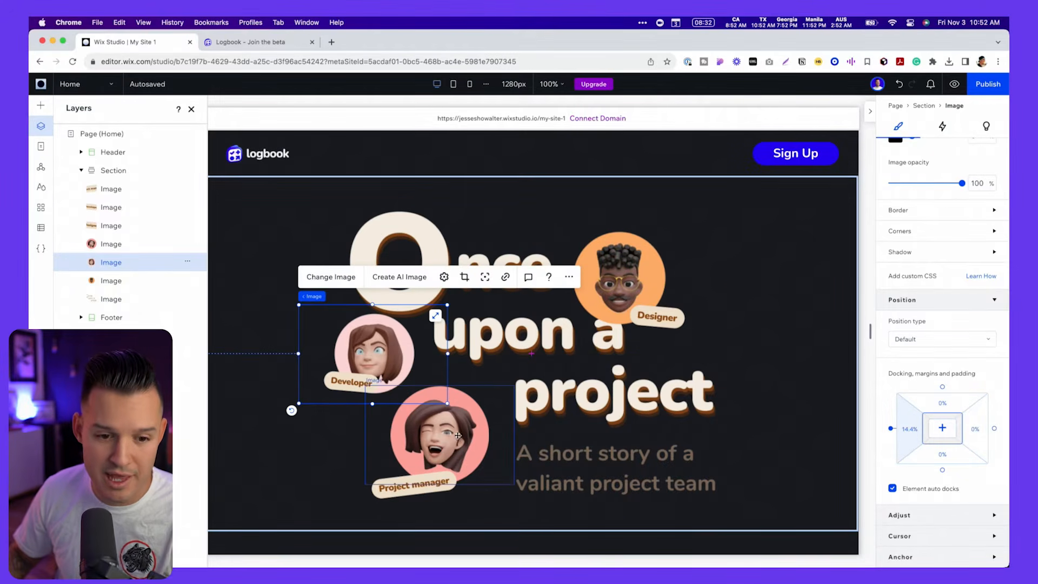
# - Examine the avatars and role chips in the hero of the live Logbook page for comparison with the rebuilt hero
pyautogui.click(469, 439)
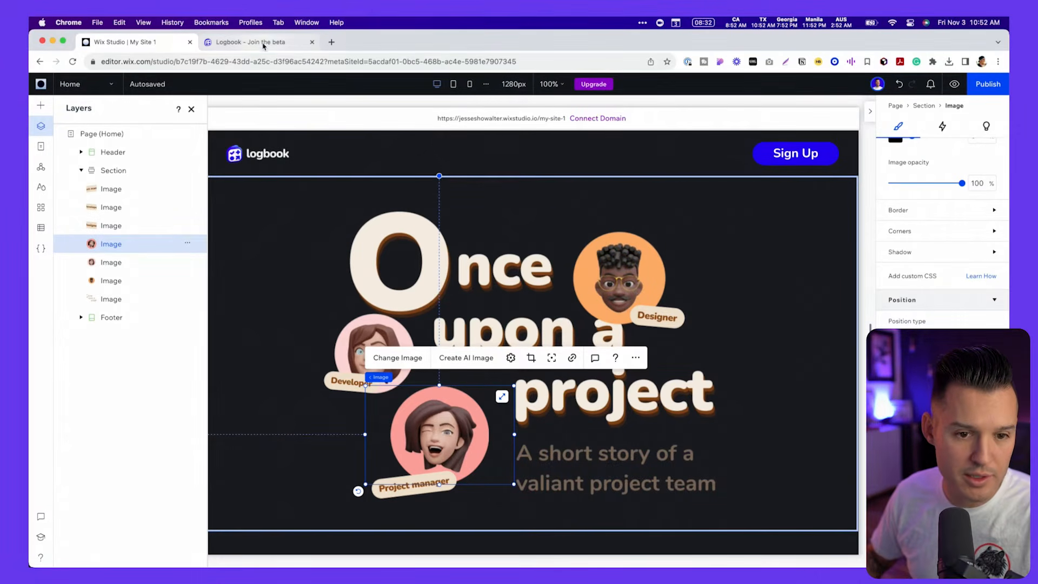
pyautogui.click(264, 43)
pyautogui.scroll(-5, 786, 316)
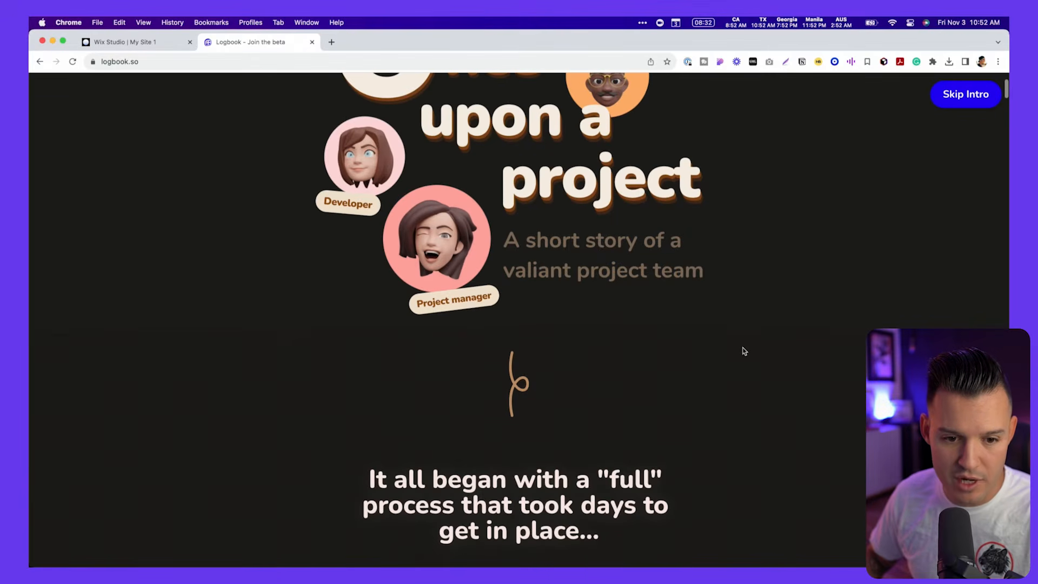
pyautogui.scroll(5, 528, 386)
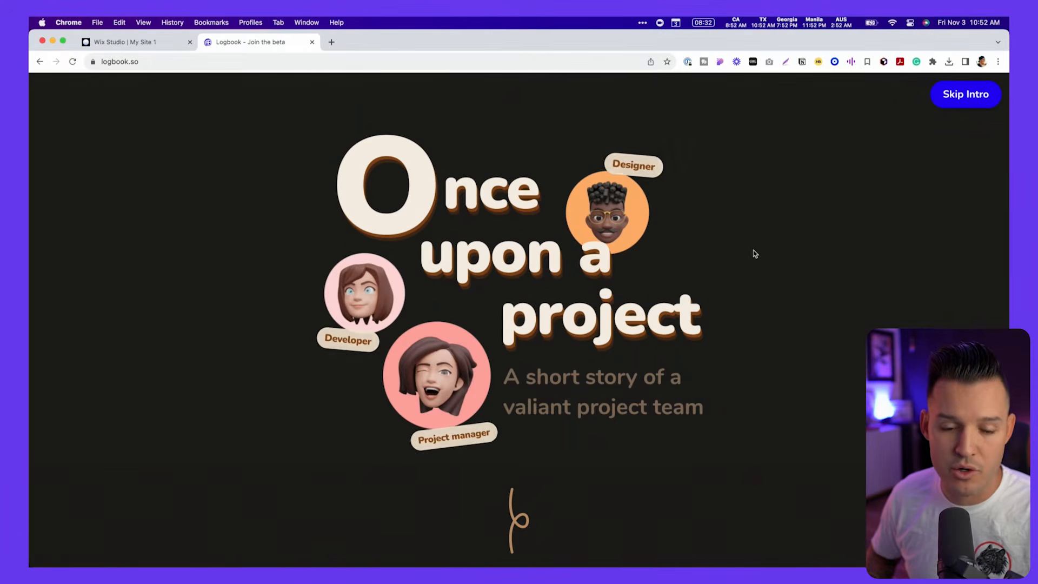
pyautogui.press('super+1')
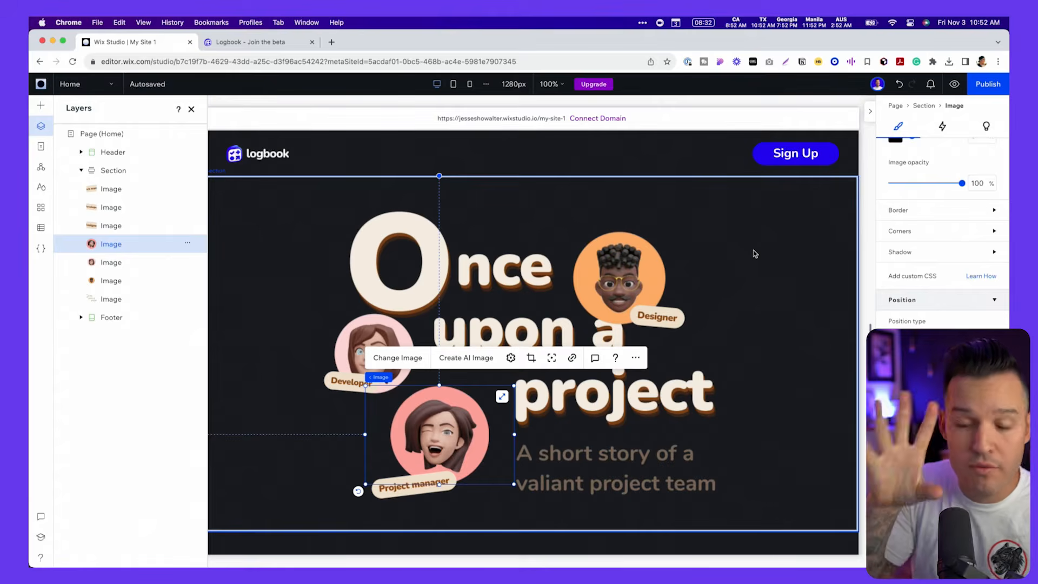
# - Give the project manager avatar a Float entrance animation with a duration of 0.5 s
pyautogui.click(350, 340)
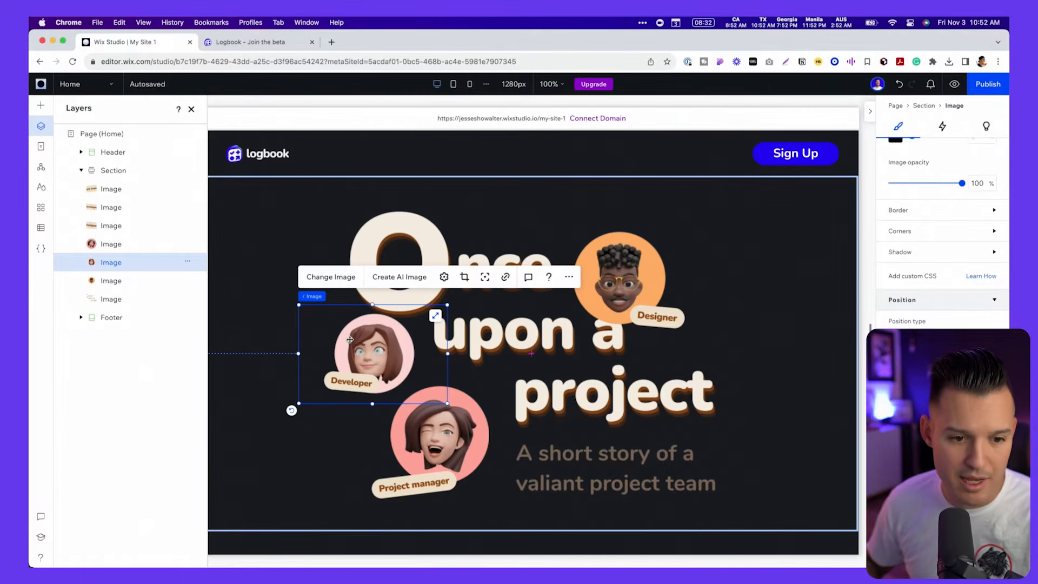
pyautogui.click(422, 421)
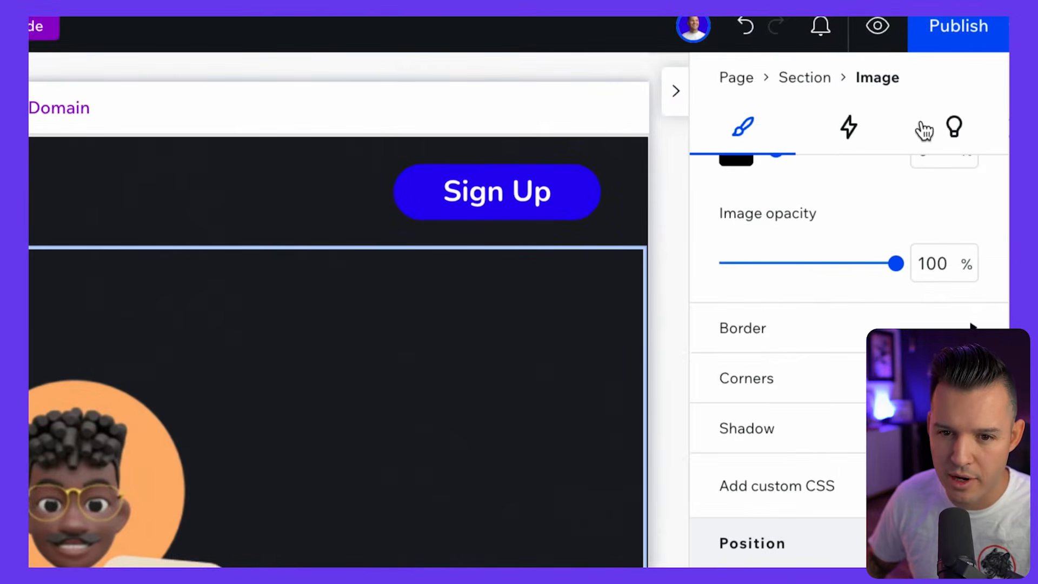
pyautogui.click(942, 126)
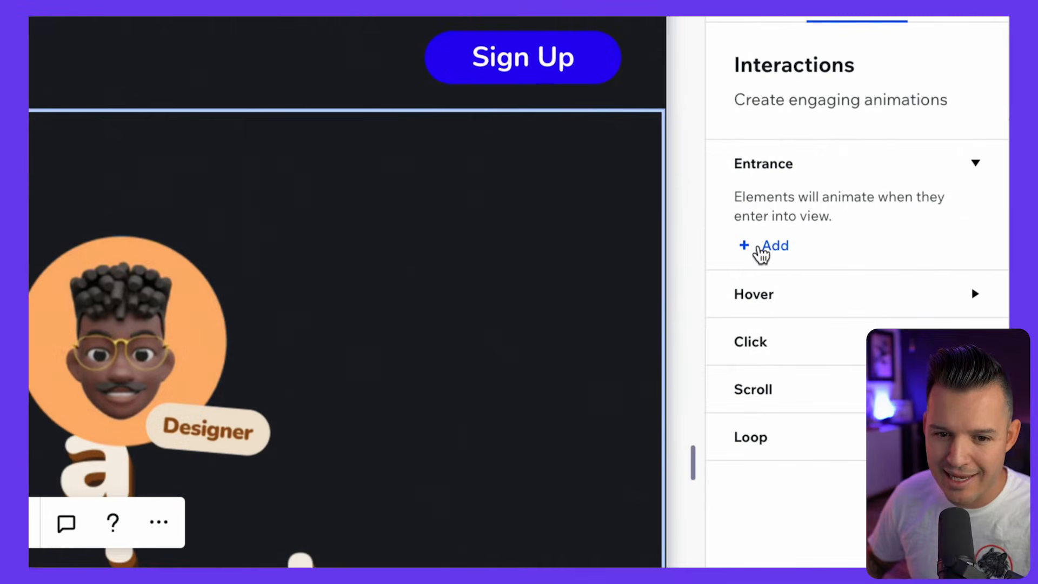
pyautogui.click(763, 246)
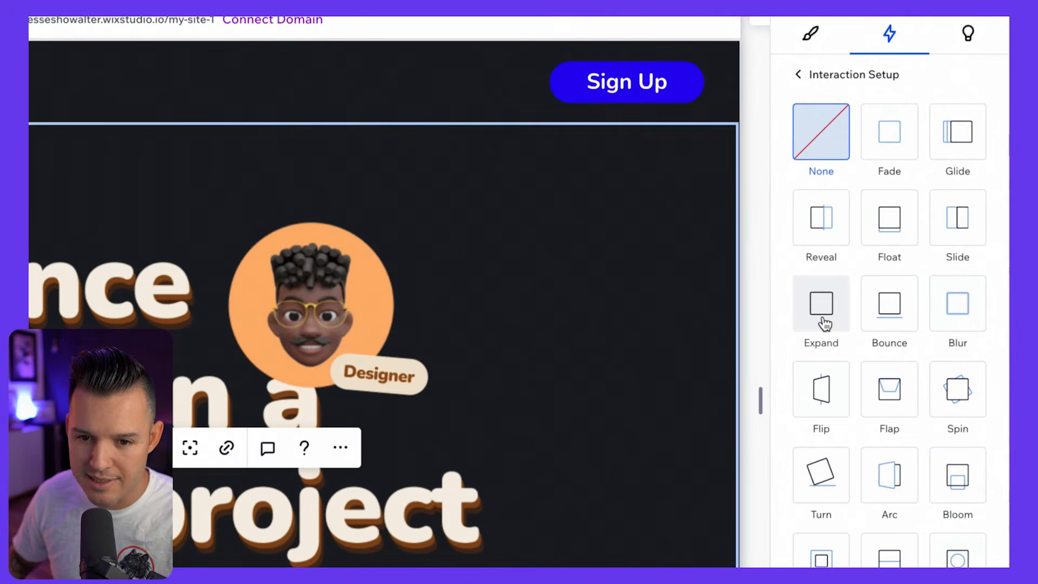
pyautogui.click(893, 223)
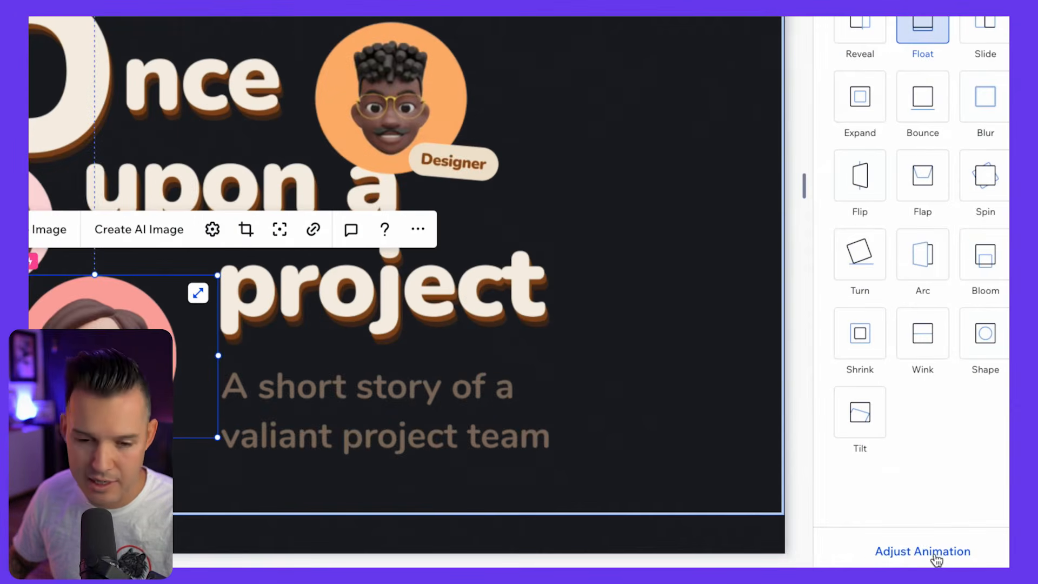
pyautogui.click(936, 555)
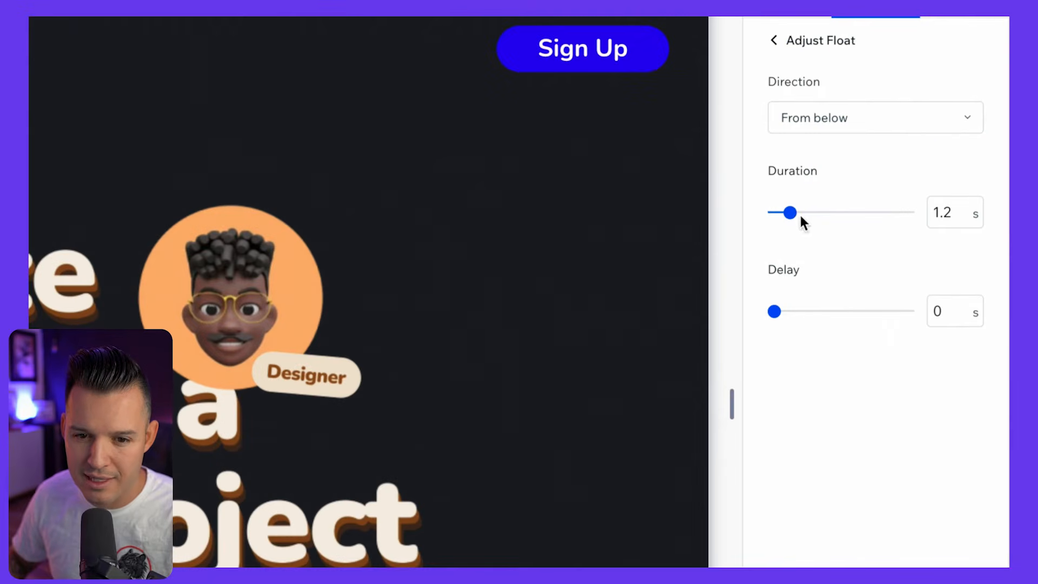
pyautogui.moveTo(801, 217); pyautogui.dragTo(778, 221)
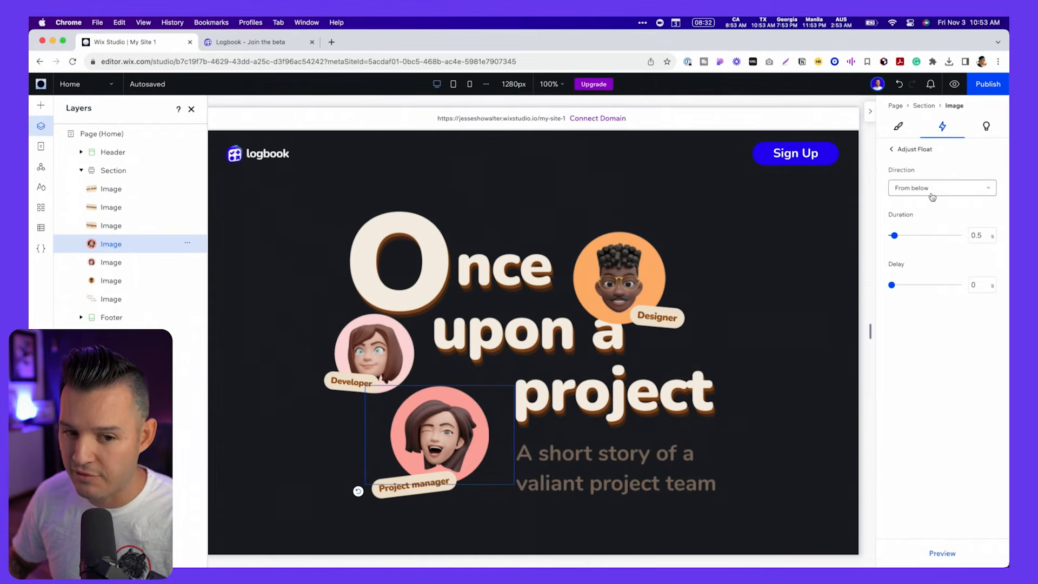
# - Give the developer avatar a Float entrance animation with a 0.5 s duration and a 0.3 s delay
pyautogui.click(373, 346)
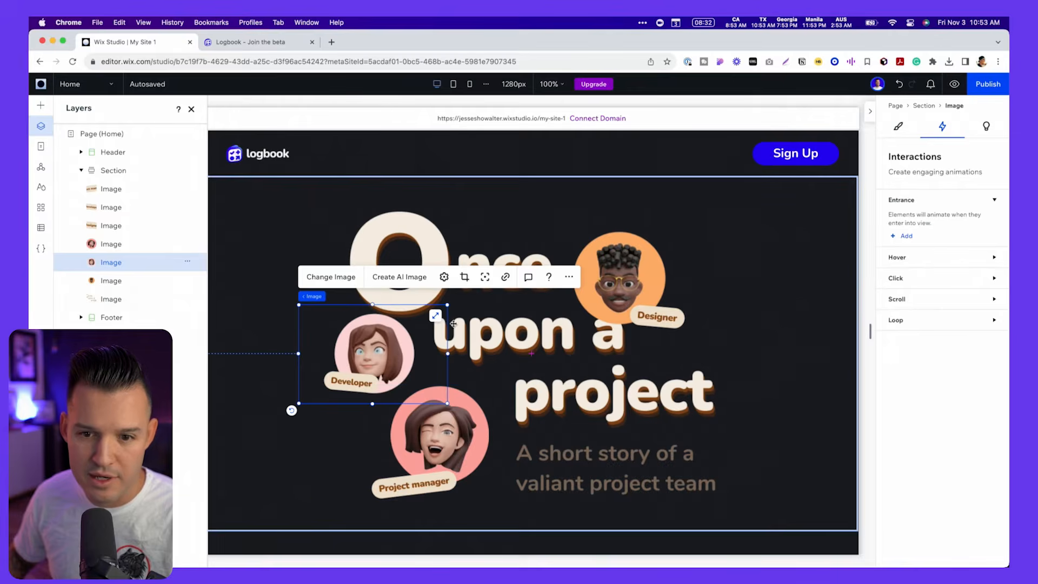
pyautogui.click(906, 236)
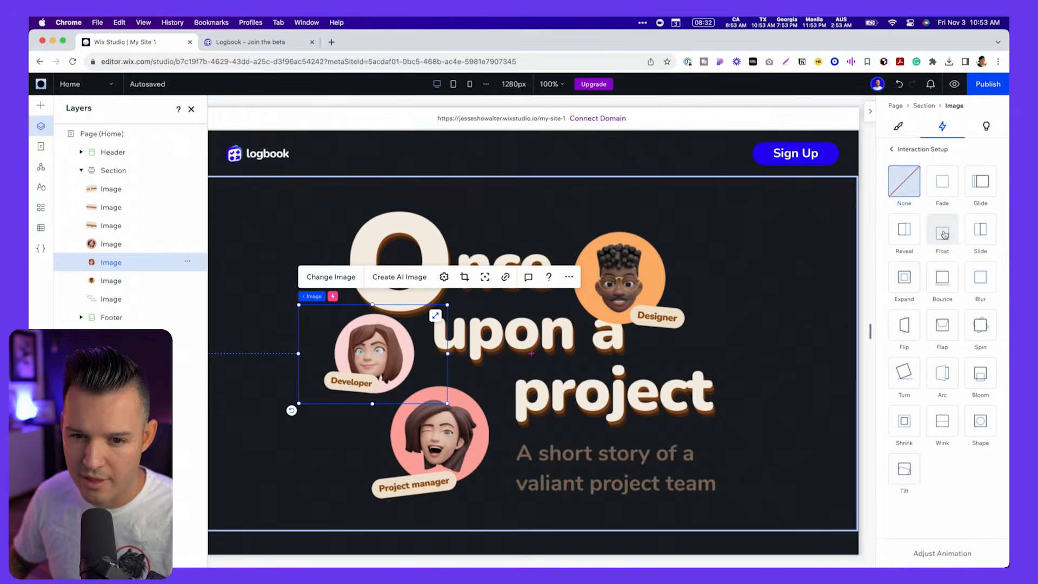
pyautogui.click(942, 230)
pyautogui.click(954, 556)
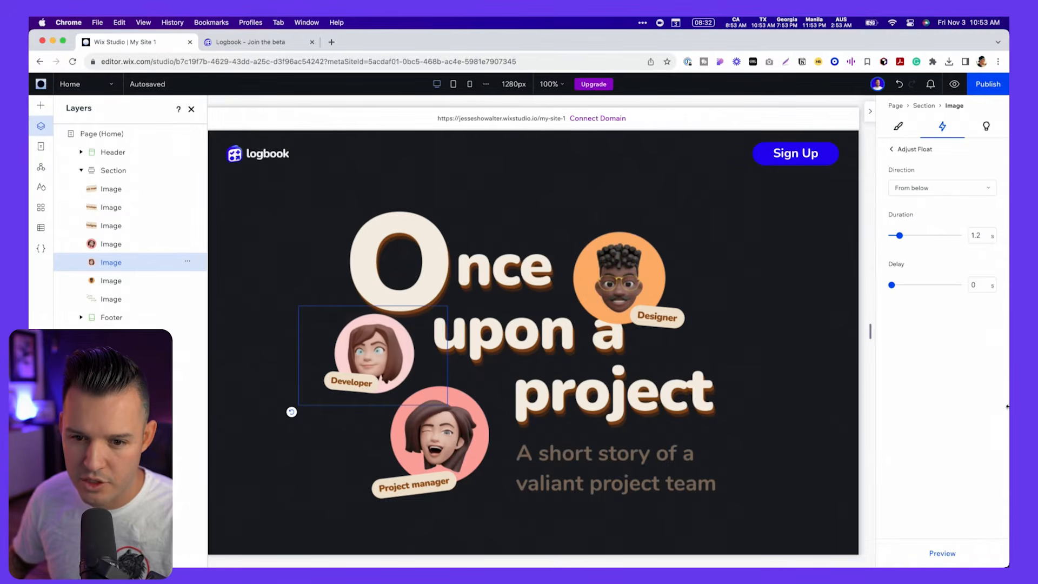
pyautogui.moveTo(897, 240); pyautogui.dragTo(896, 241)
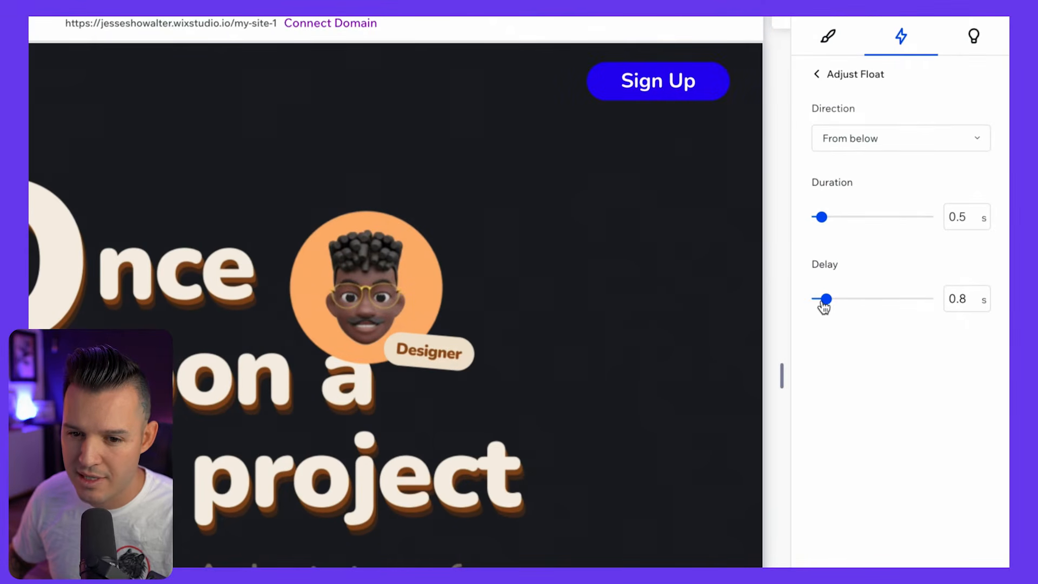
pyautogui.moveTo(814, 300); pyautogui.dragTo(816, 301)
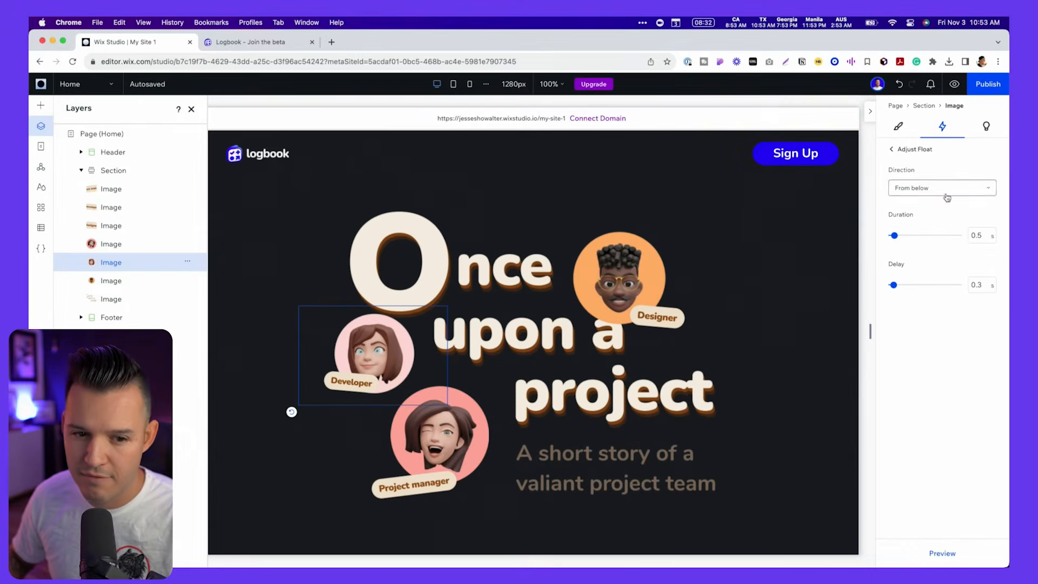
# - Give the designer avatar a Float entrance animation with a 0.5 s duration and 0.6 s delay, and preview the site
pyautogui.click(371, 242)
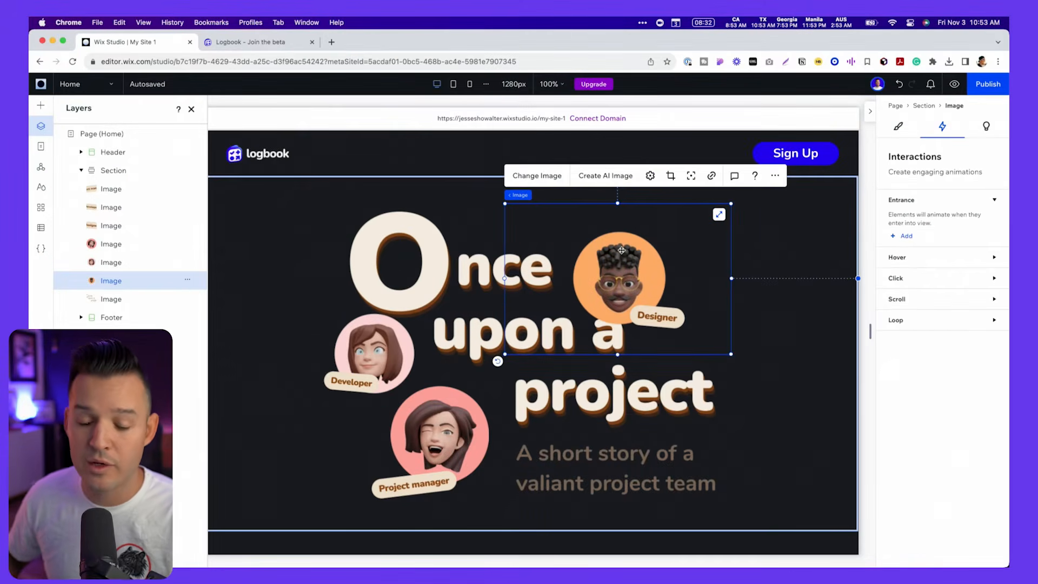
pyautogui.click(916, 239)
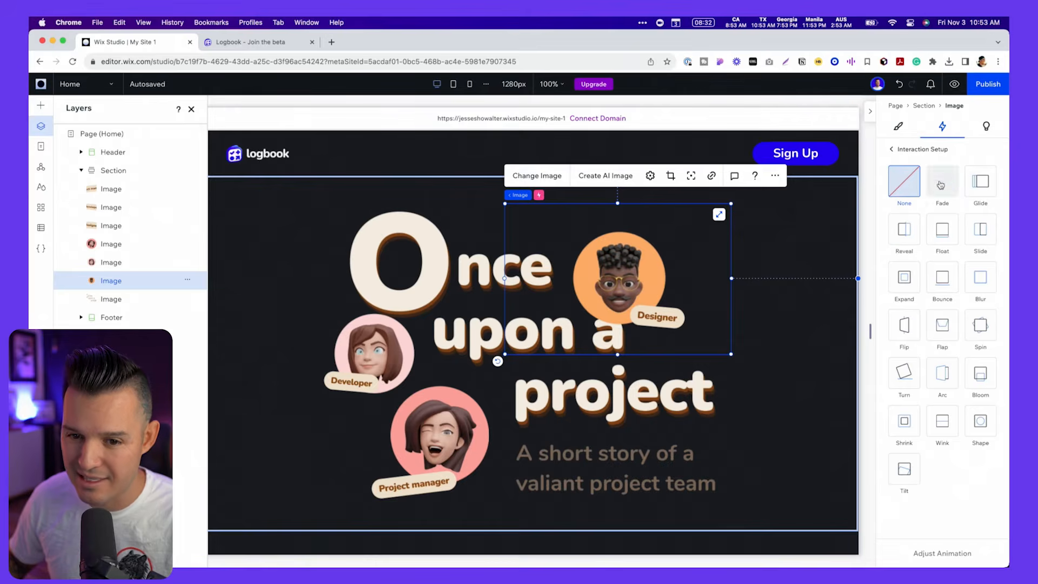
pyautogui.click(942, 233)
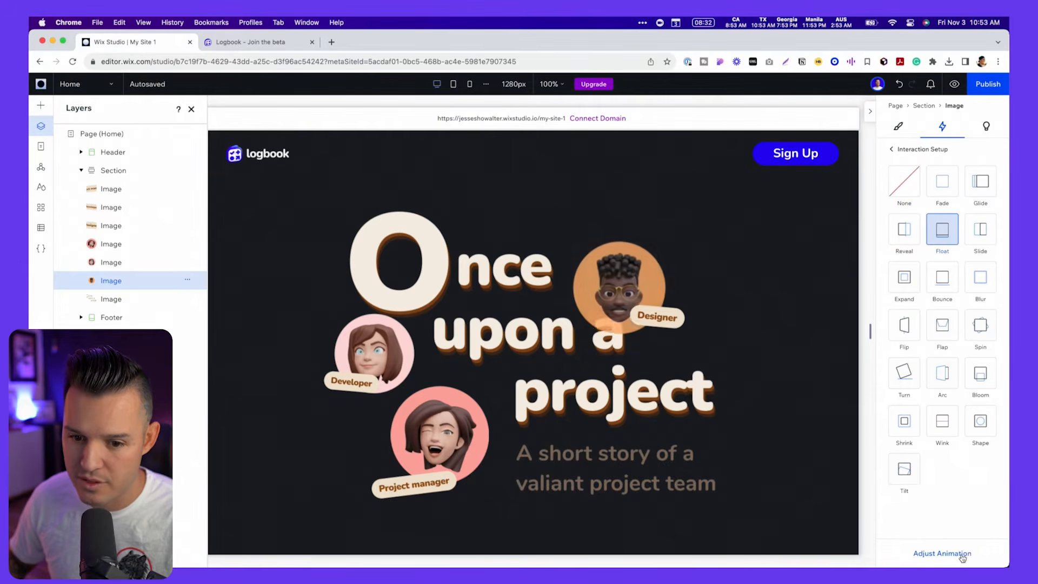
pyautogui.click(952, 554)
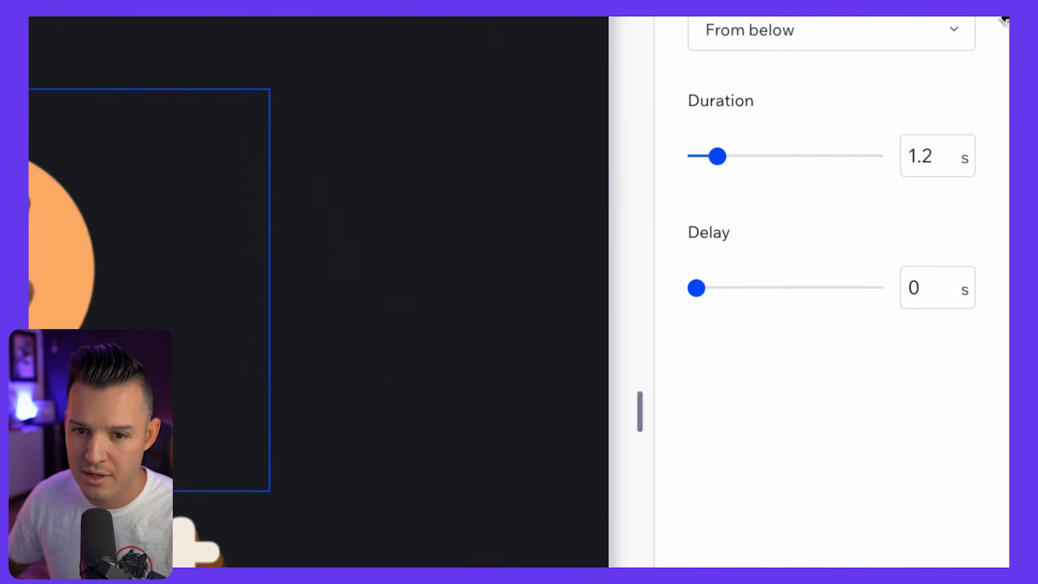
pyautogui.click(939, 168)
pyautogui.write('0.5')
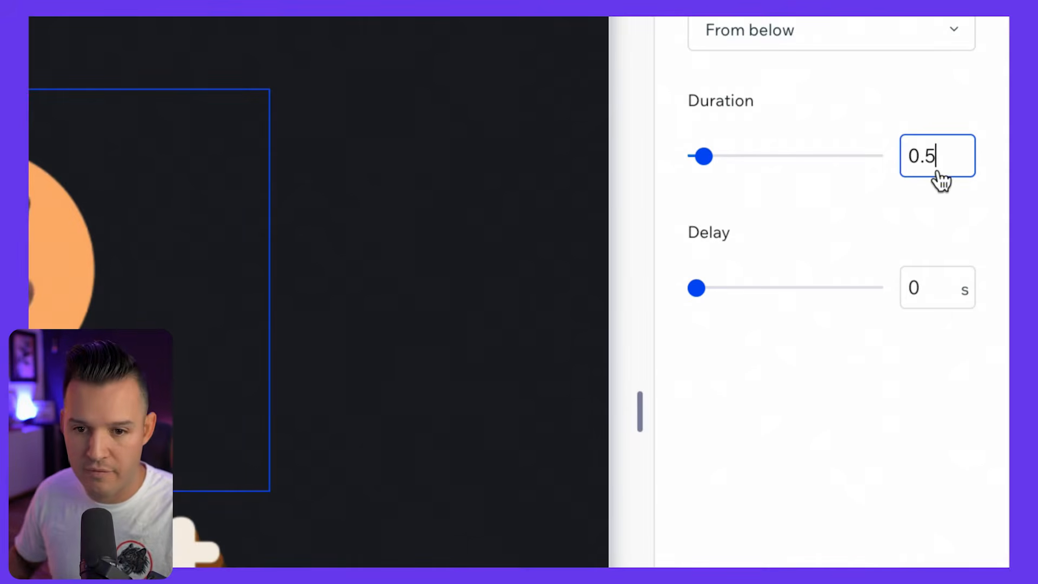
pyautogui.press('Tab')
pyautogui.write('0.6')
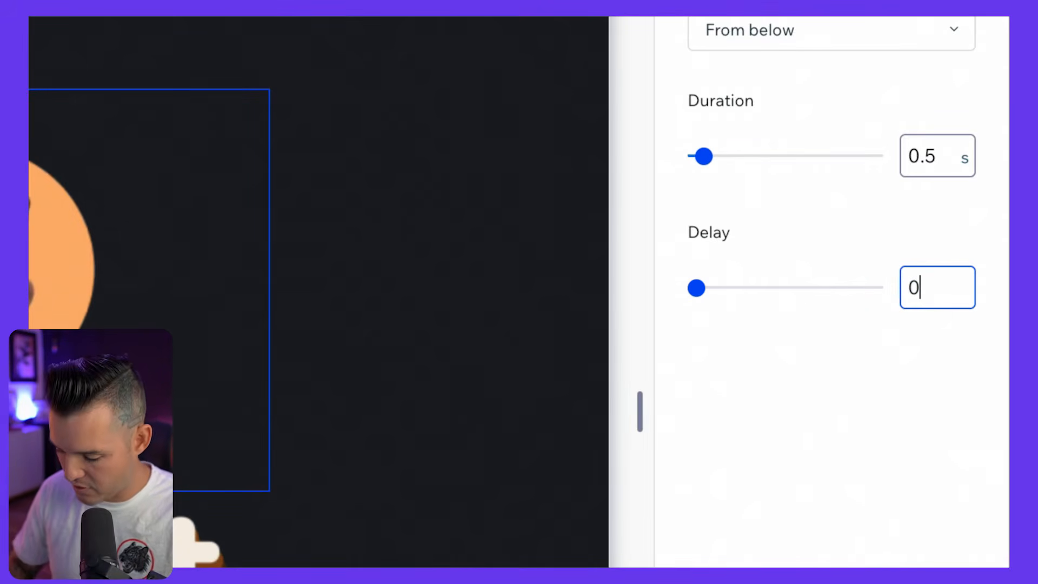
pyautogui.press('Return')
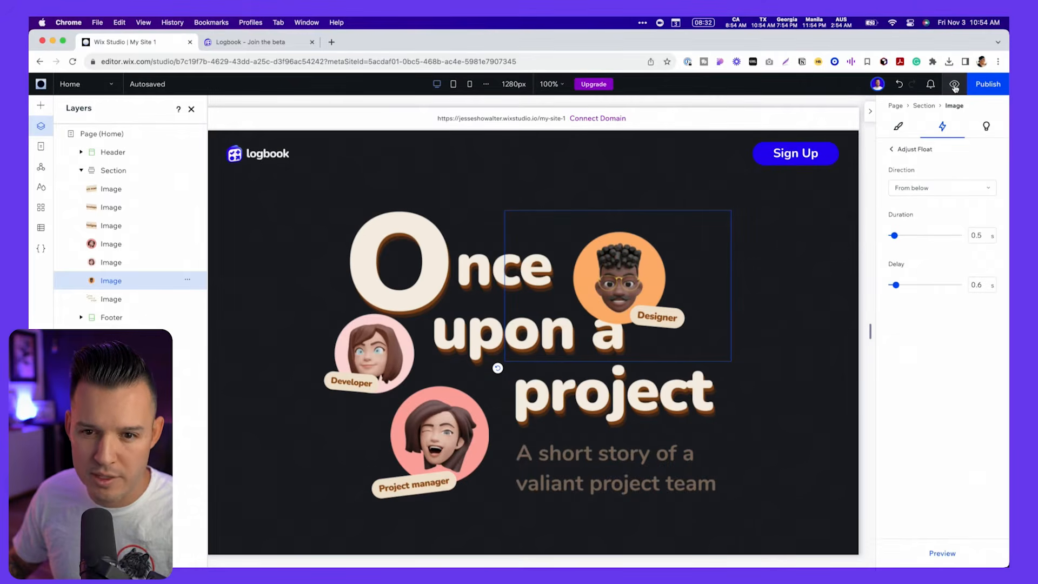
pyautogui.click(955, 85)
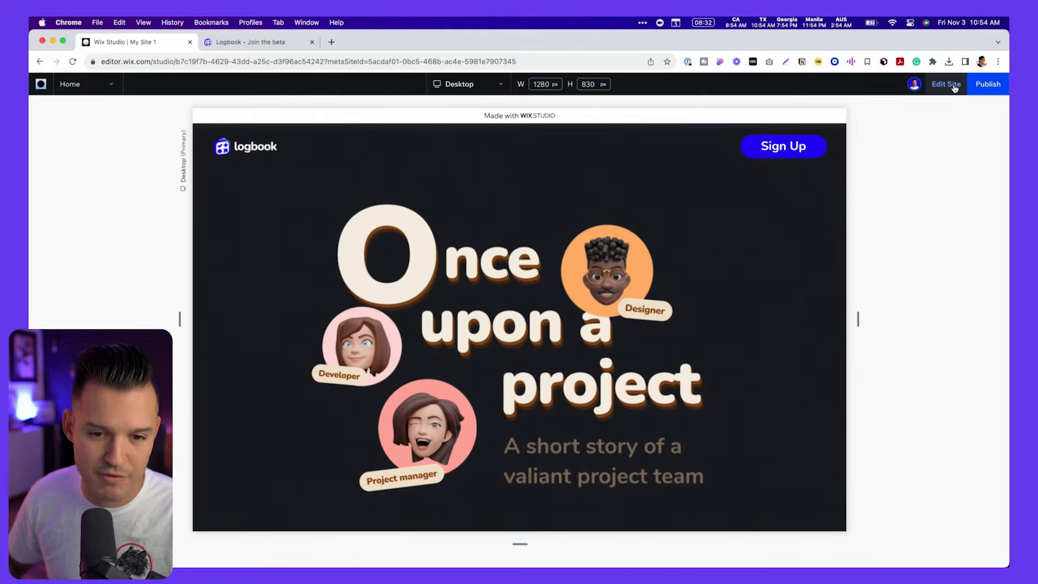
pyautogui.click(949, 88)
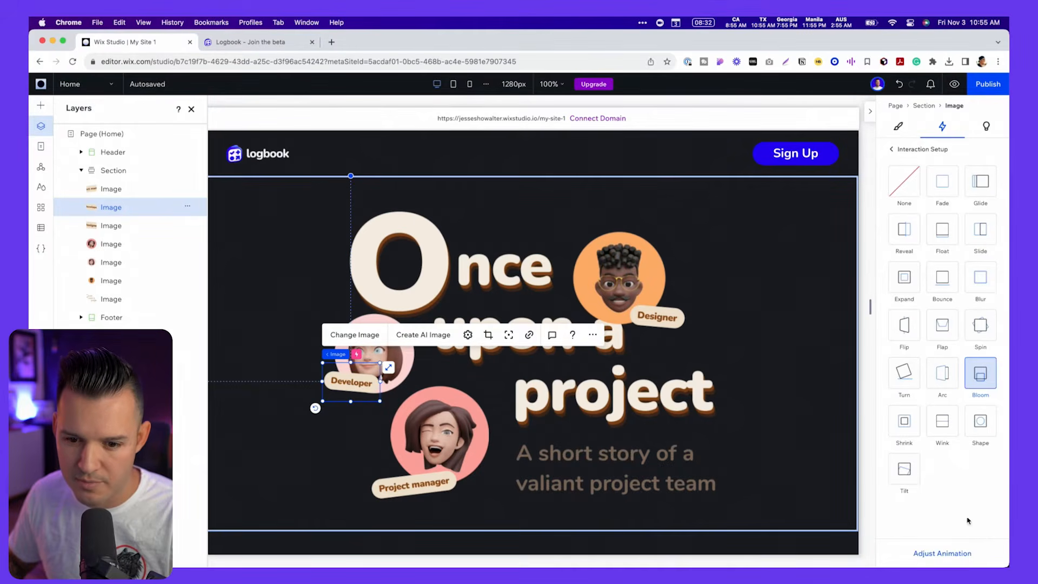
# - Set the delay of the Developer chip's Bloom entrance to 0.8 s and preview the animation
pyautogui.click(930, 553)
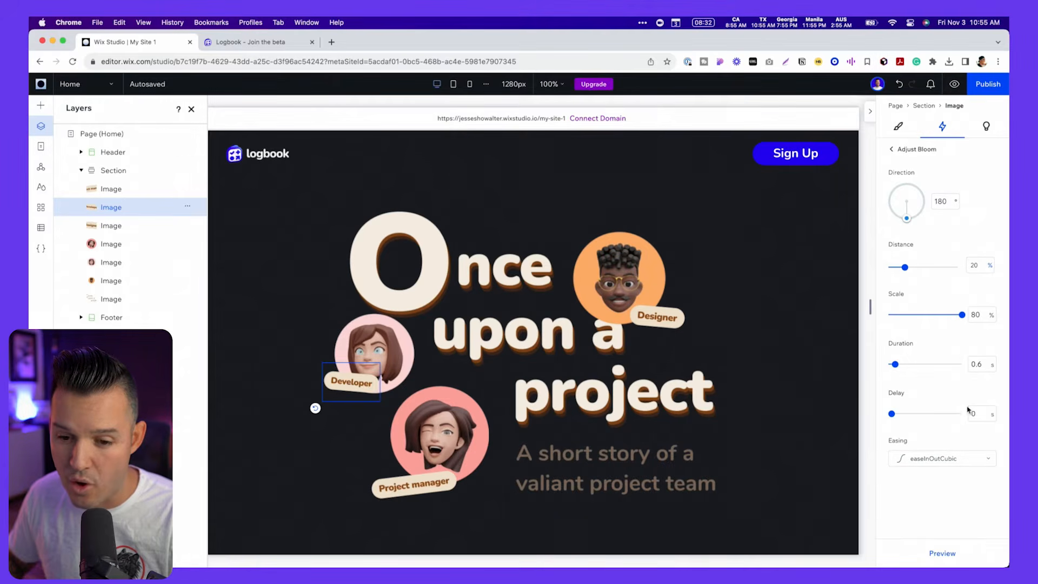
pyautogui.write('0.8')
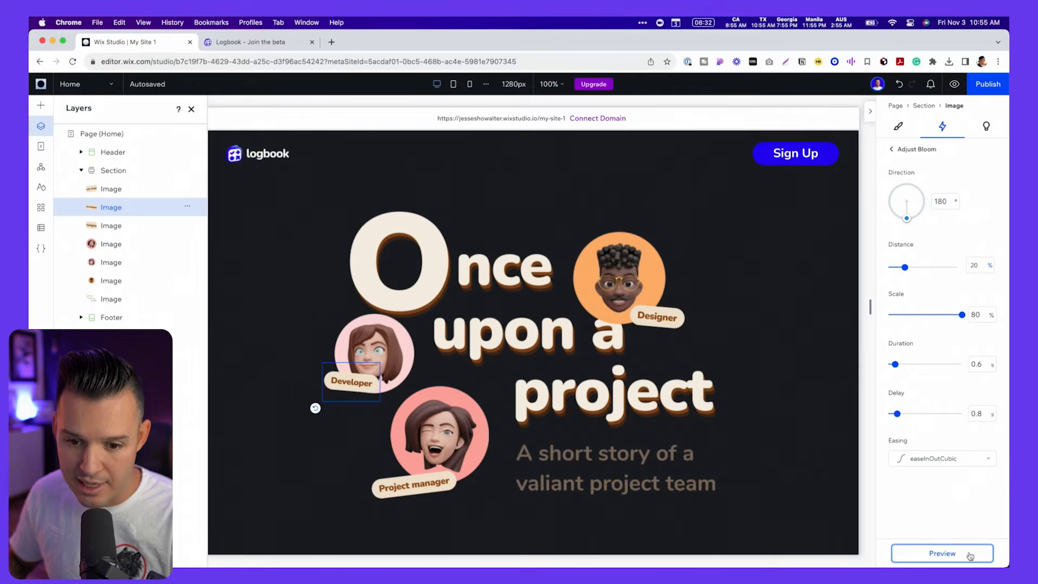
pyautogui.click(968, 555)
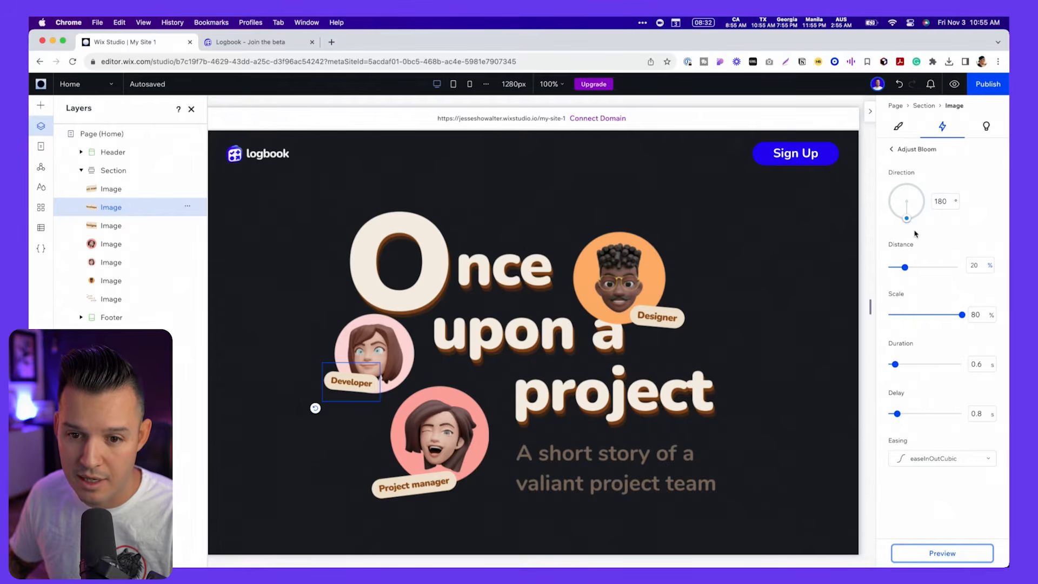
# - Try a Bloom direction of 357° on the Developer chip, preview it, and set the direction back to 180°
pyautogui.moveTo(909, 221); pyautogui.dragTo(901, 166)
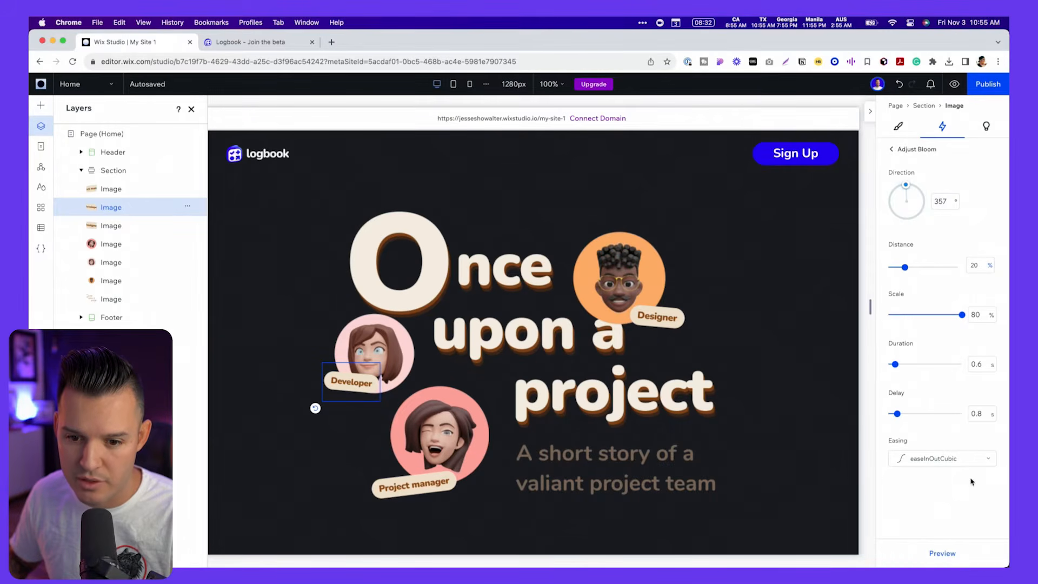
pyautogui.click(956, 553)
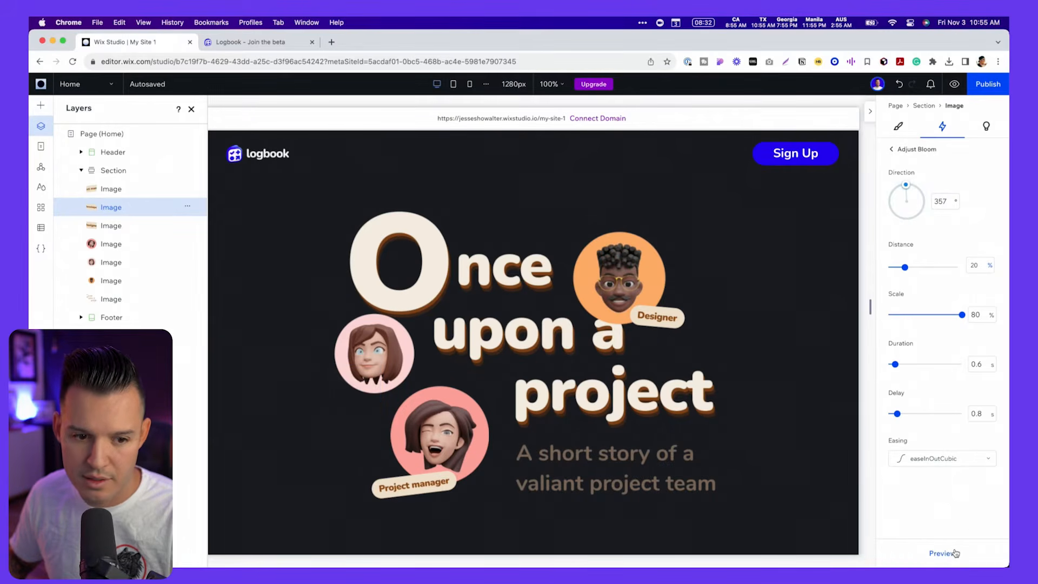
pyautogui.moveTo(921, 201); pyautogui.dragTo(909, 233)
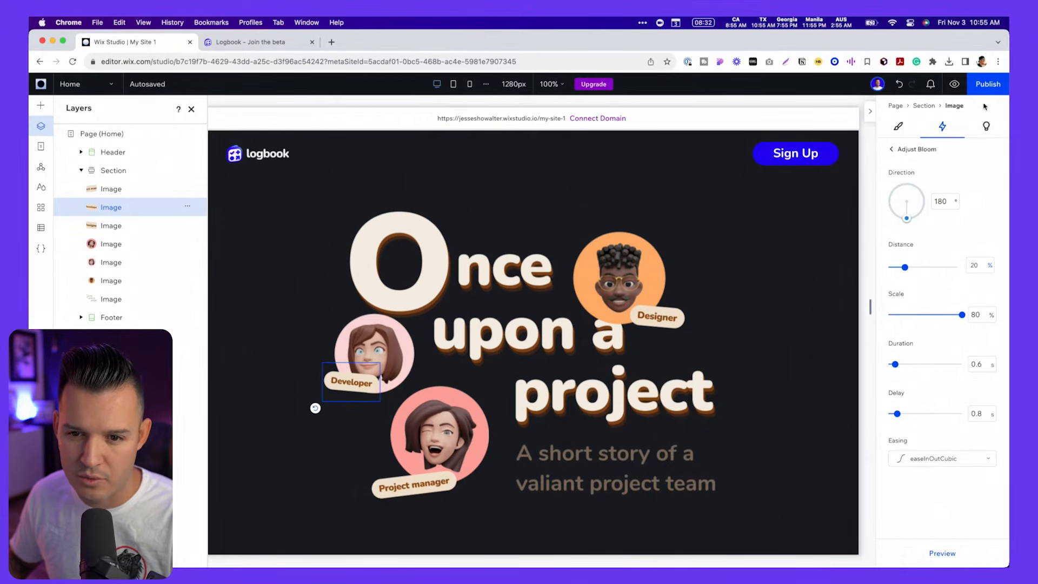
# - Add an entrance animation to the Project manager chip
pyautogui.click(420, 485)
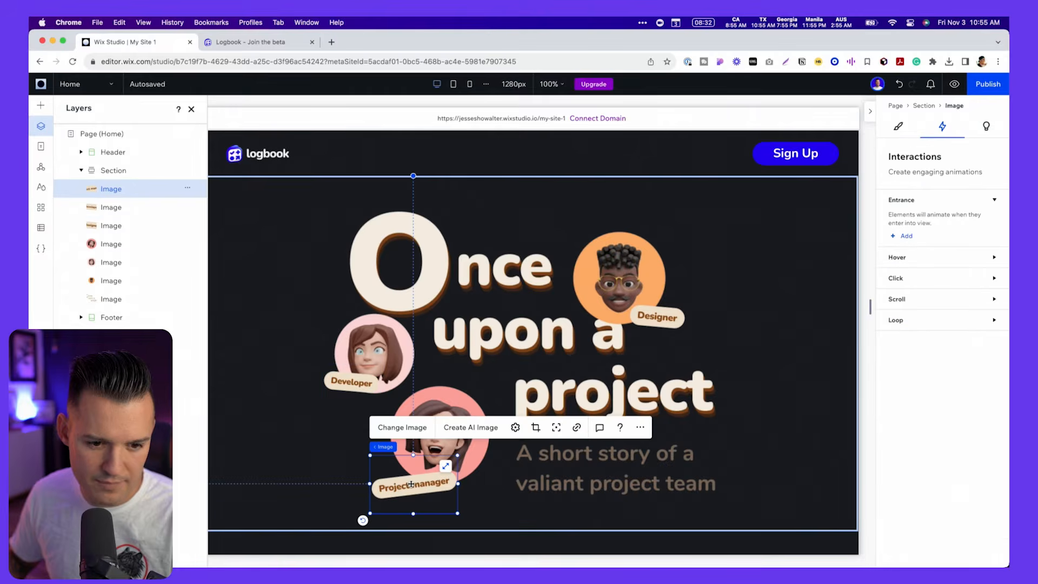
pyautogui.click(904, 237)
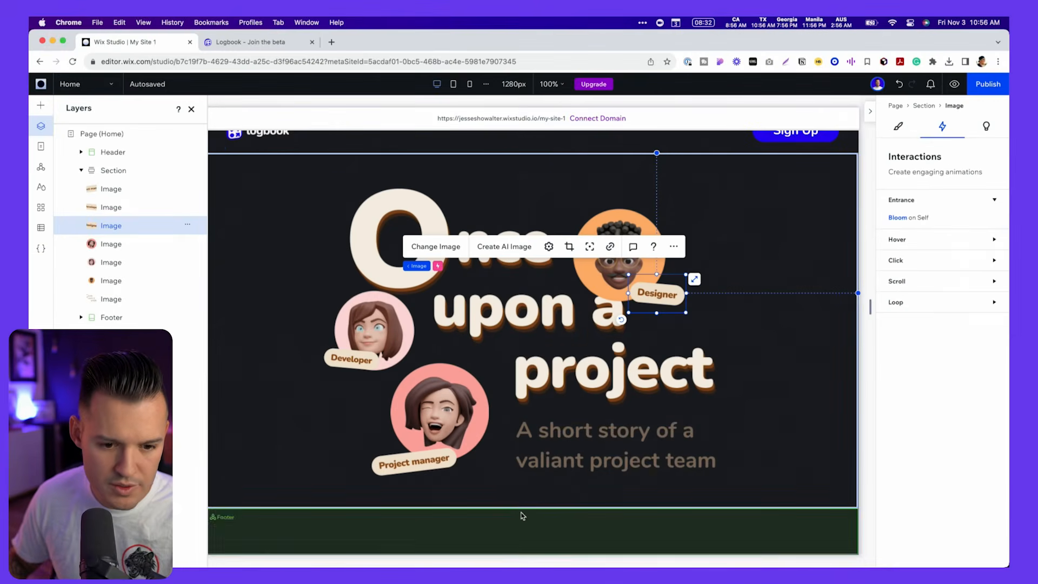
# - Add a blank section between the hero section and the footer
pyautogui.click(531, 508)
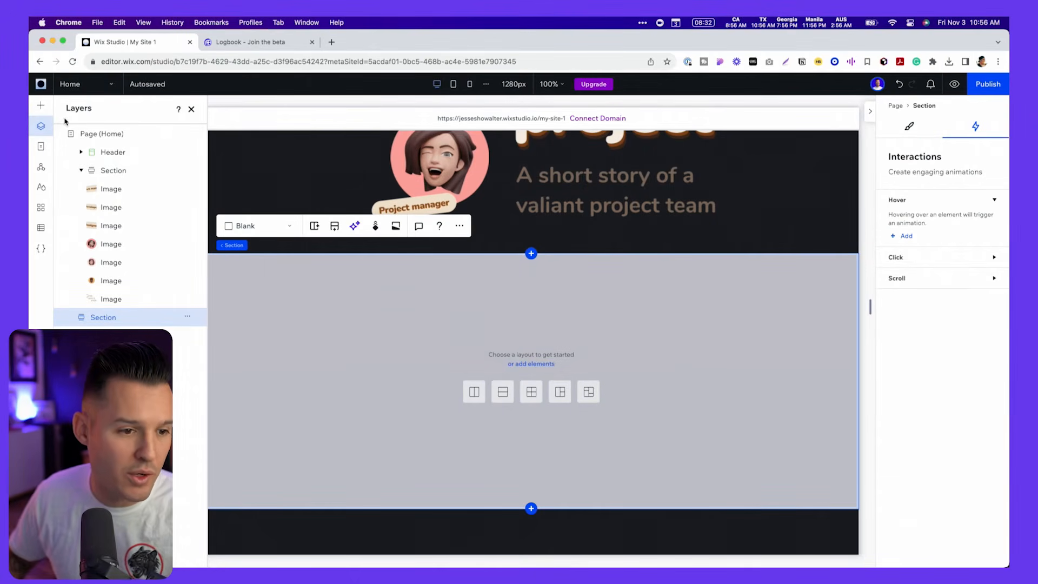
pyautogui.click(41, 105)
pyautogui.click(164, 165)
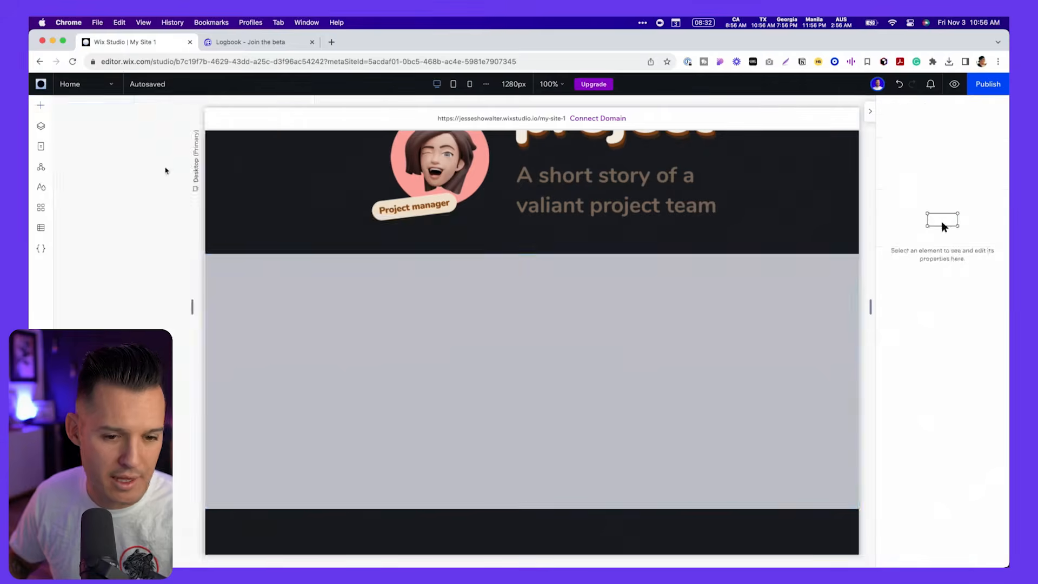
# - Replace the placeholder image in the new section with squiggle.png from the site files
pyautogui.click(485, 306)
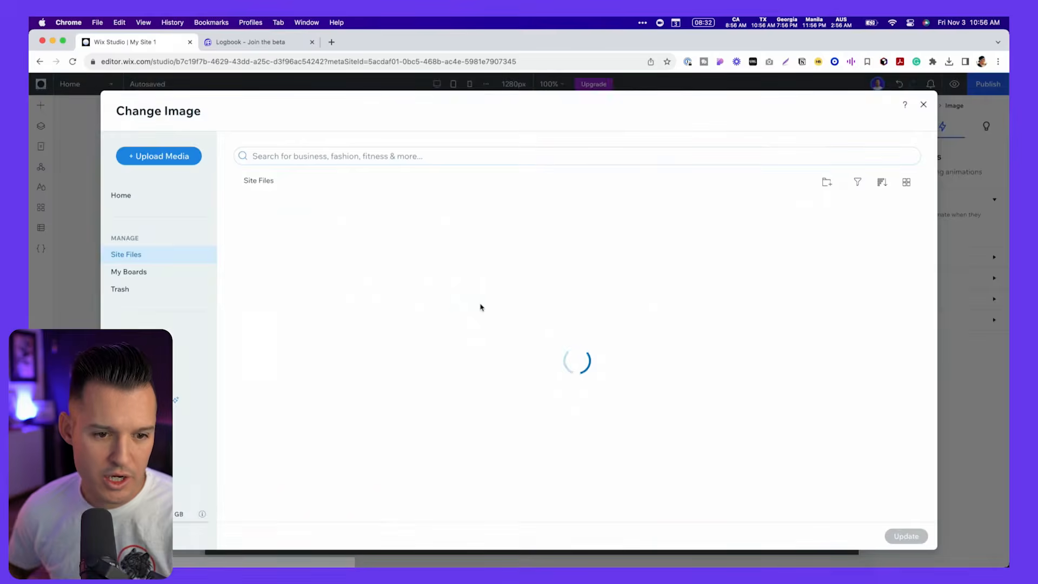
pyautogui.scroll(-5, 505, 327)
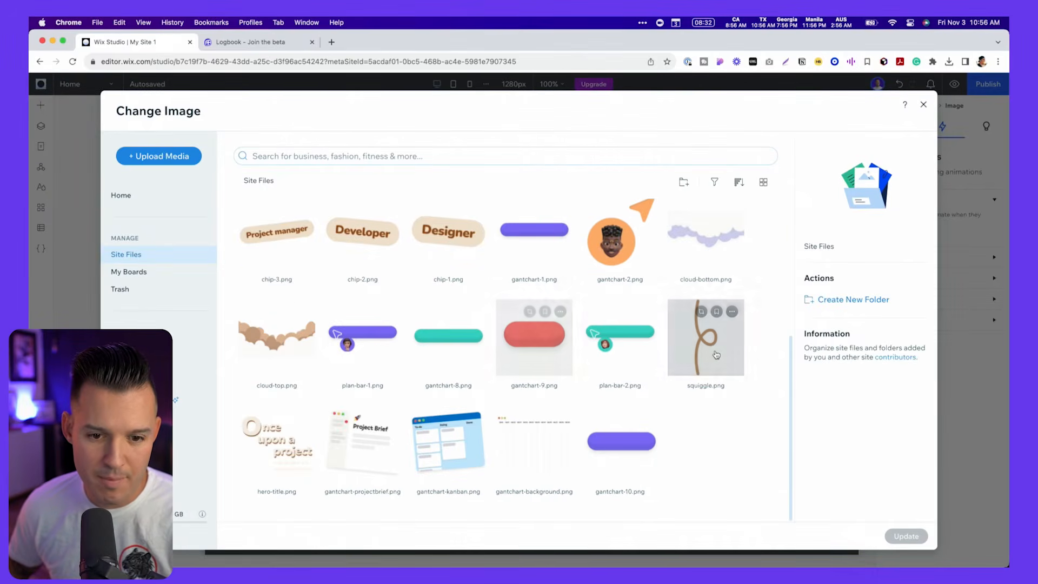
pyautogui.click(706, 337)
pyautogui.click(906, 535)
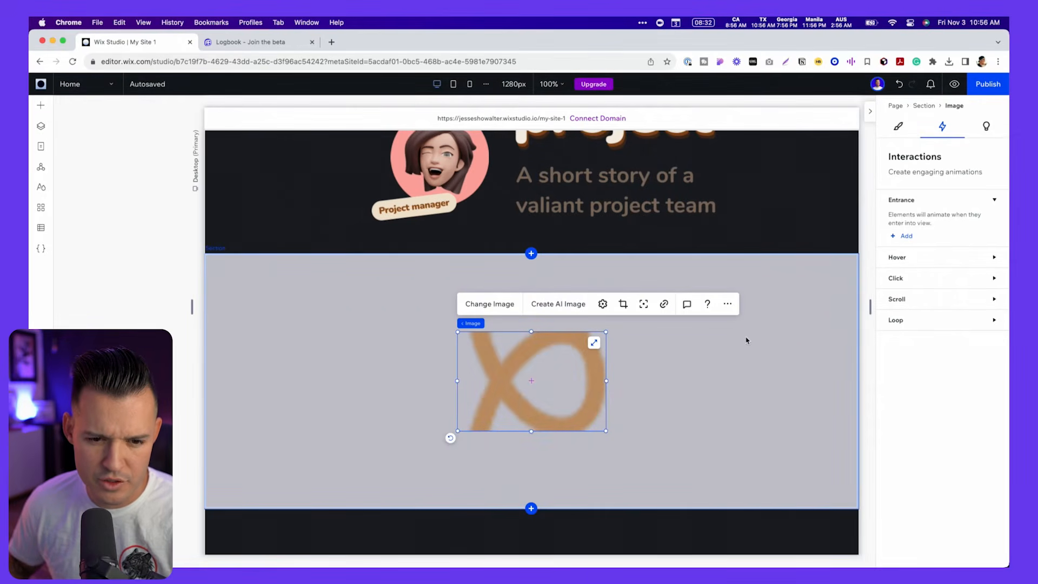
# - Set the squiggle image's display mode to Fit to bounding box and narrow its box to about 145 px wide
pyautogui.click(603, 306)
pyautogui.click(682, 430)
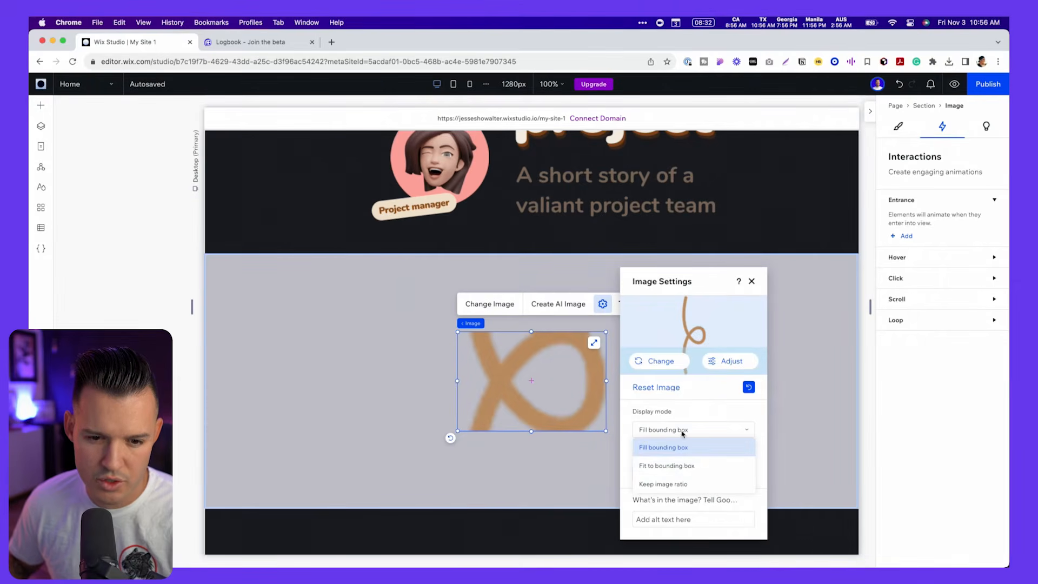
pyautogui.click(688, 469)
pyautogui.moveTo(606, 382); pyautogui.dragTo(533, 382)
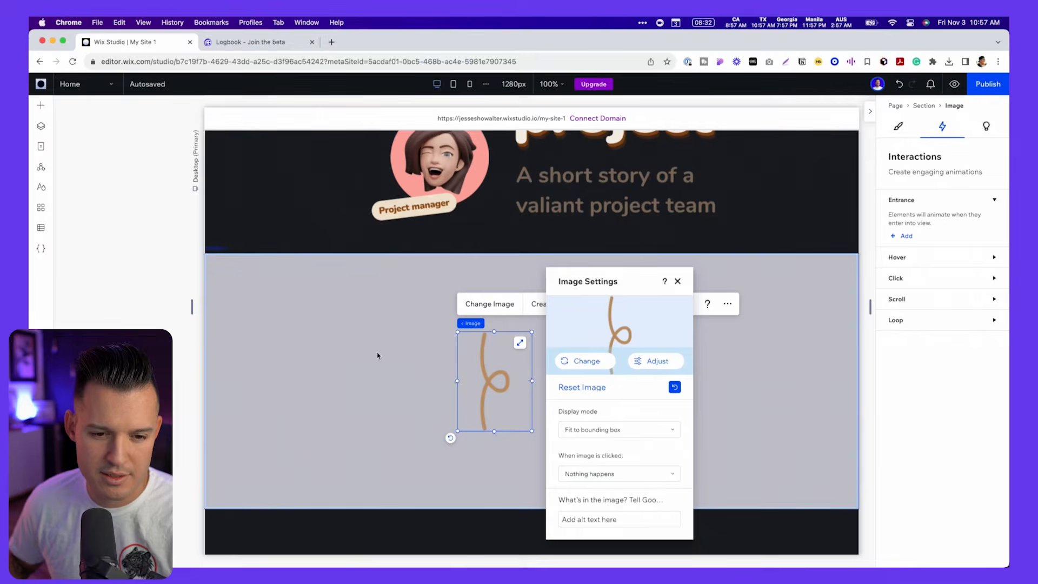
# - Set the new section's background color opacity to 0%
pyautogui.click(357, 352)
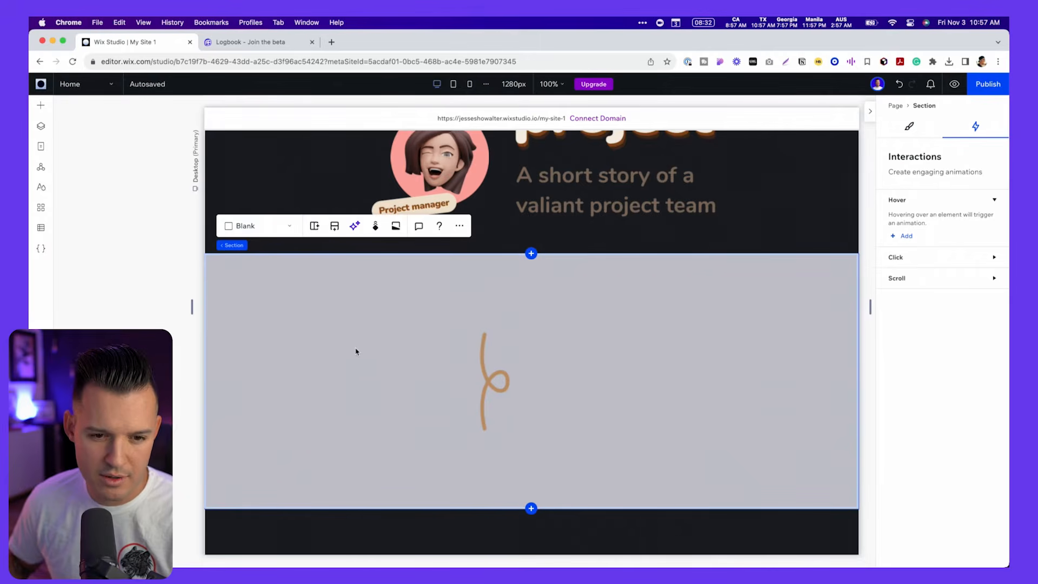
pyautogui.click(911, 128)
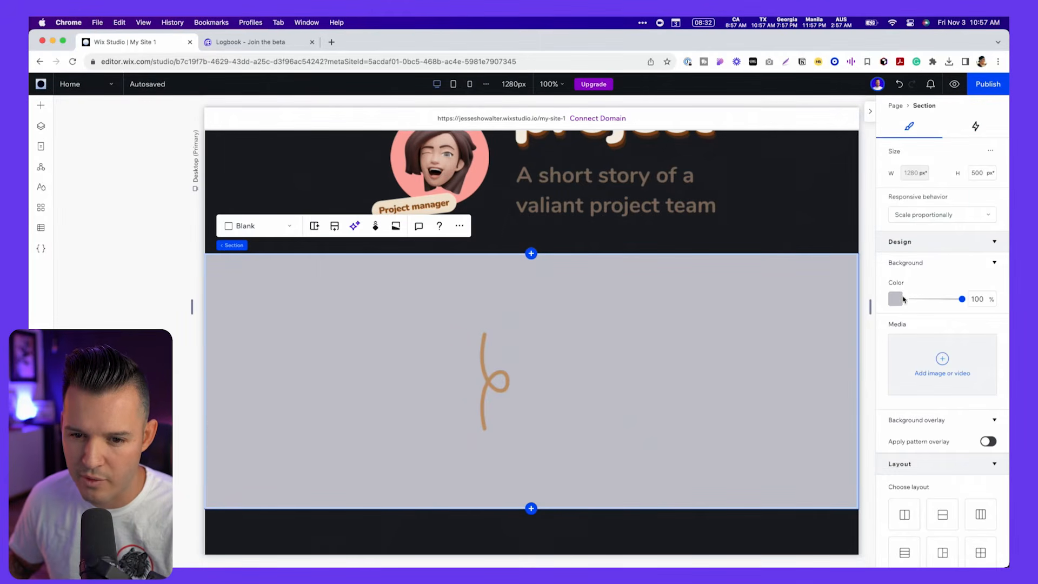
pyautogui.moveTo(965, 303); pyautogui.dragTo(842, 306)
# - Align the squiggle to the section's center, move it to the section's upper edge and shrink it to about 93 × 124 px
pyautogui.click(482, 374)
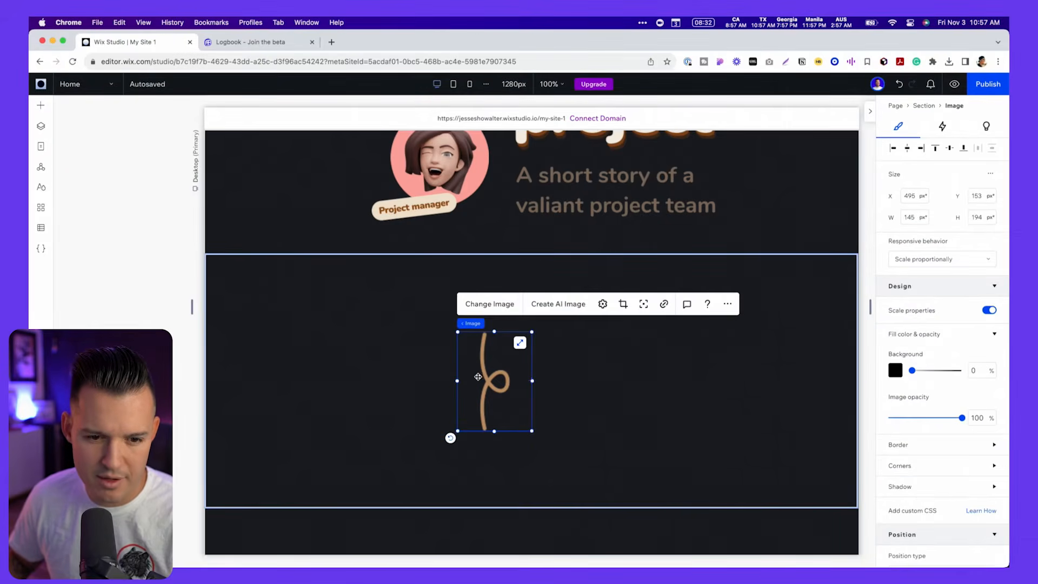
pyautogui.rightClick(481, 375)
pyautogui.moveTo(526, 311)
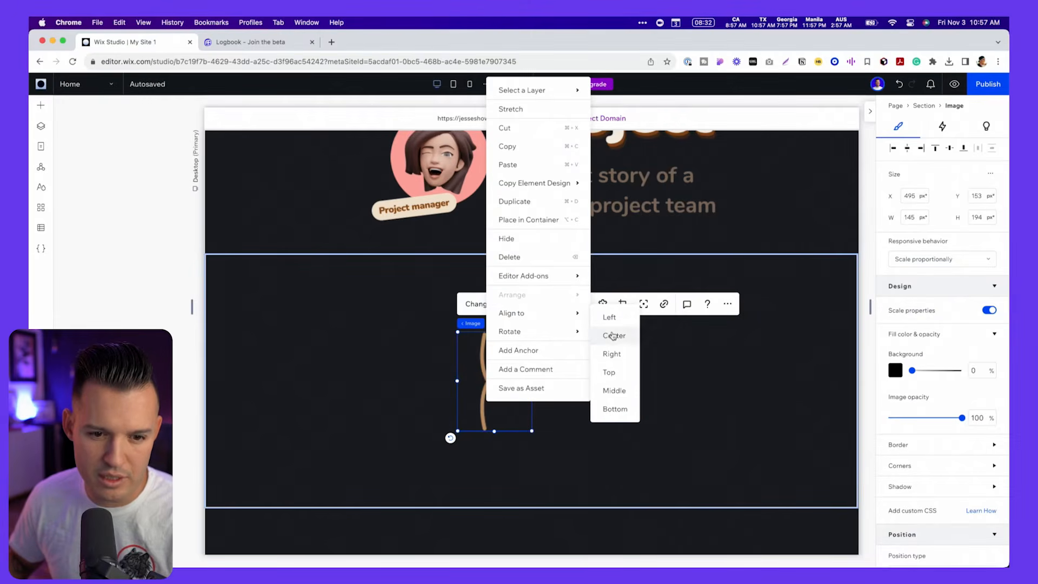
pyautogui.click(614, 336)
pyautogui.moveTo(531, 378)
pyautogui.mouseDown()
pyautogui.moveTo(531, 302)
pyautogui.moveTo(541, 317)
pyautogui.mouseUp()
pyautogui.moveTo(569, 367); pyautogui.dragTo(553, 346)
pyautogui.moveTo(541, 297)
pyautogui.mouseDown()
pyautogui.moveTo(536, 308)
pyautogui.moveTo(535, 296)
pyautogui.mouseUp()
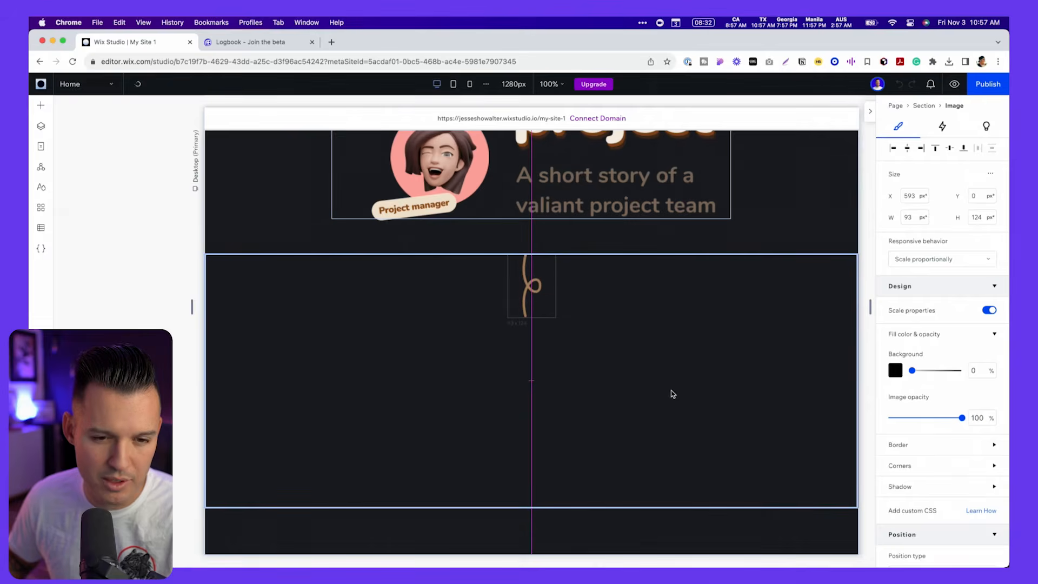
# - Compare the squiggle's spacing with the Figma mockup and move it down to about Y 37 px in the section
pyautogui.scroll(5, 673, 394)
pyautogui.scroll(-2, 695, 436)
pyautogui.press('super+Tab')
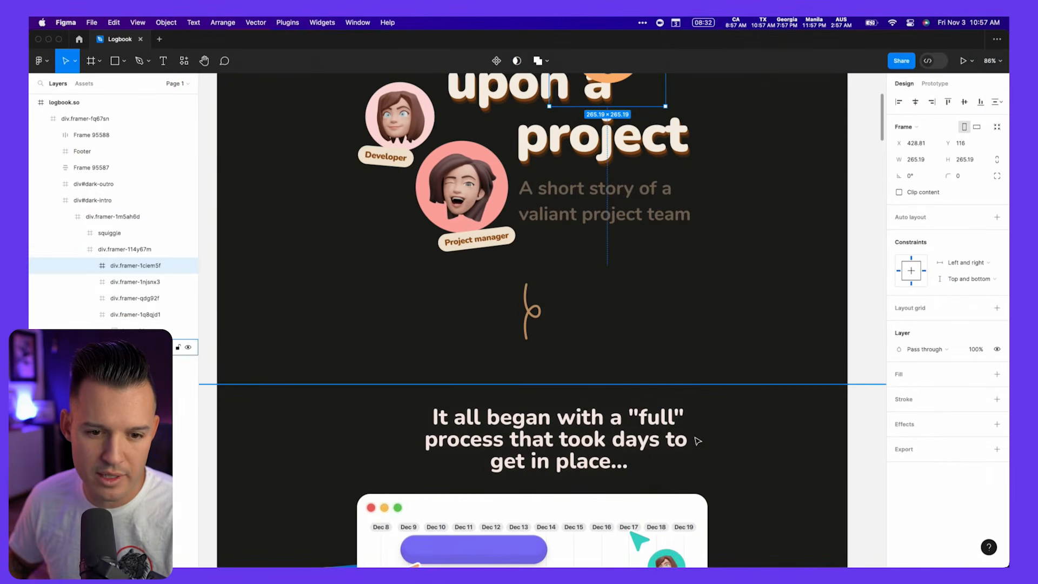
pyautogui.press('super+Tab')
pyautogui.moveTo(534, 461); pyautogui.dragTo(535, 479)
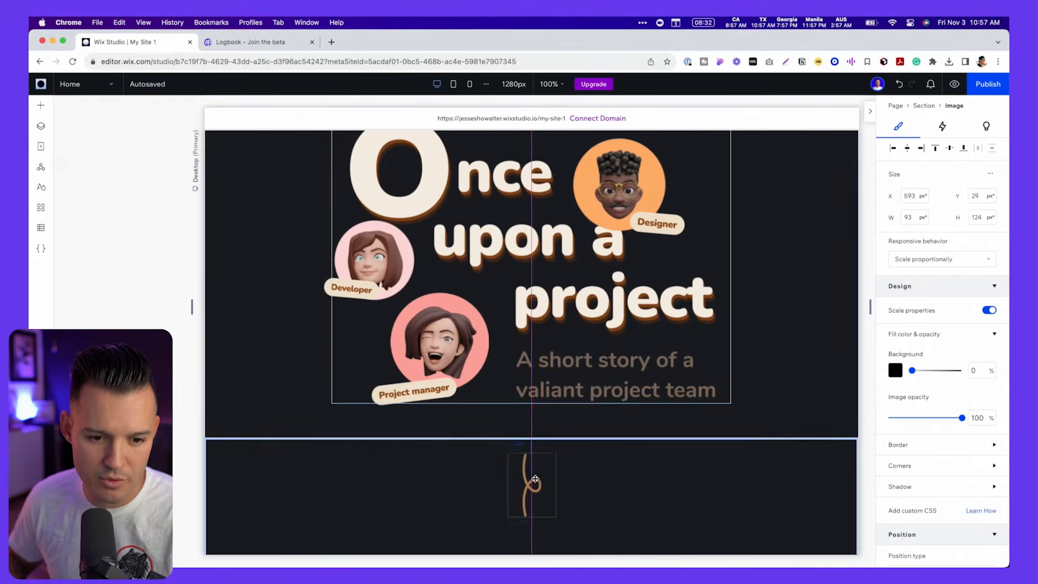
pyautogui.press('super+Tab')
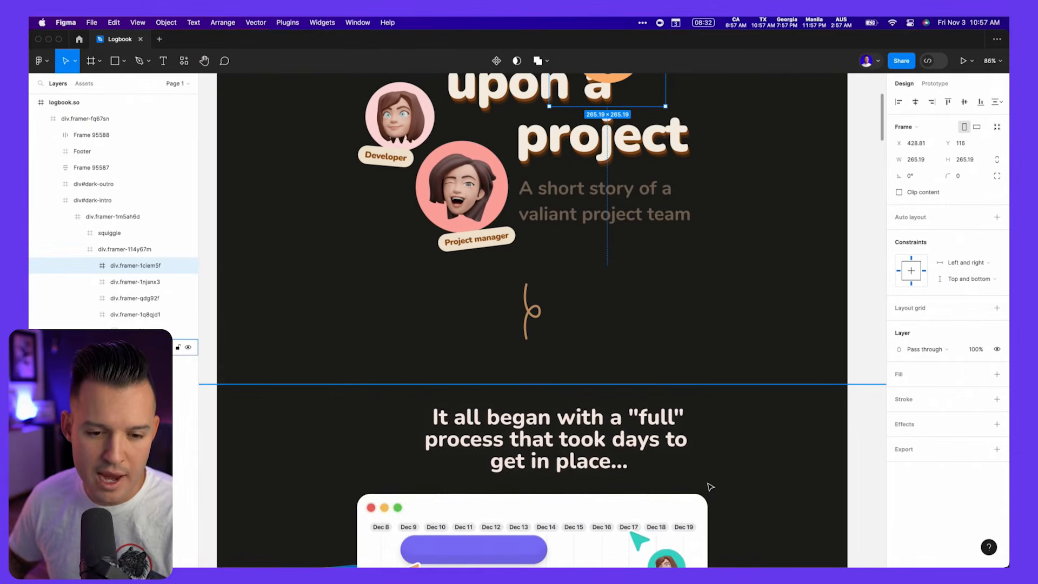
pyautogui.press('super+Tab')
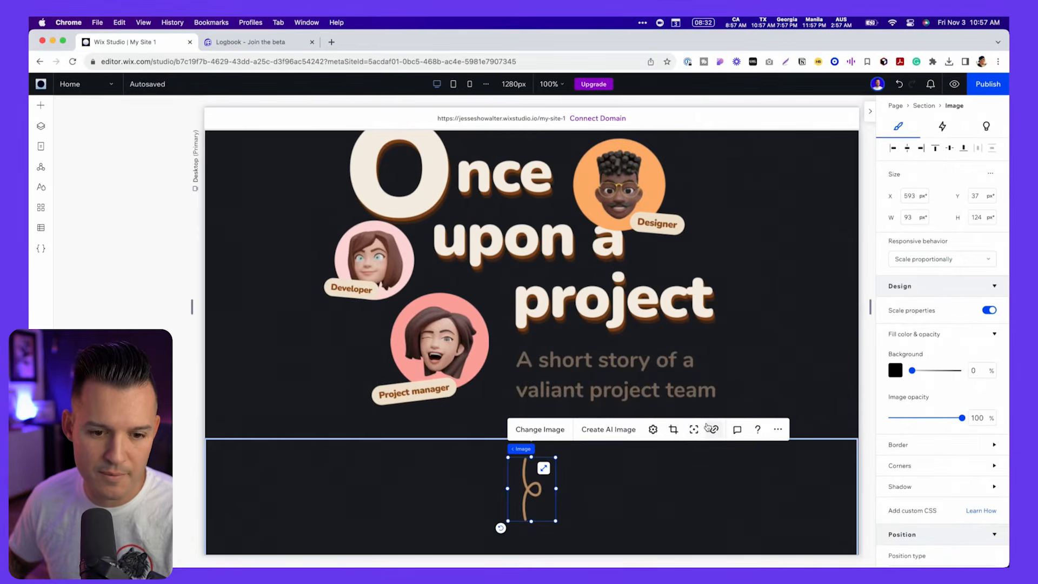
# - Add a title text element to the squiggle's section
pyautogui.click(684, 547)
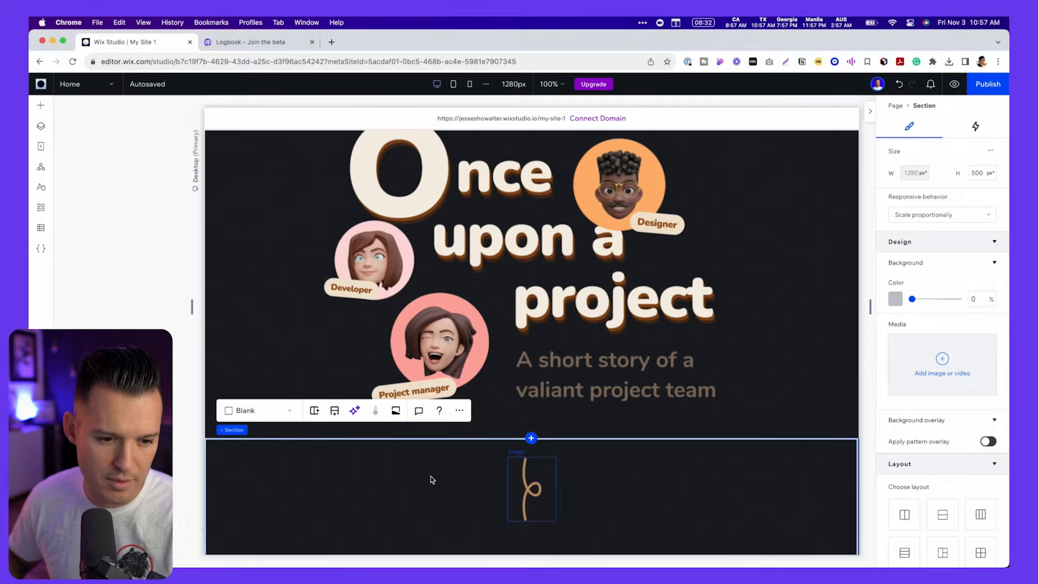
pyautogui.click(41, 106)
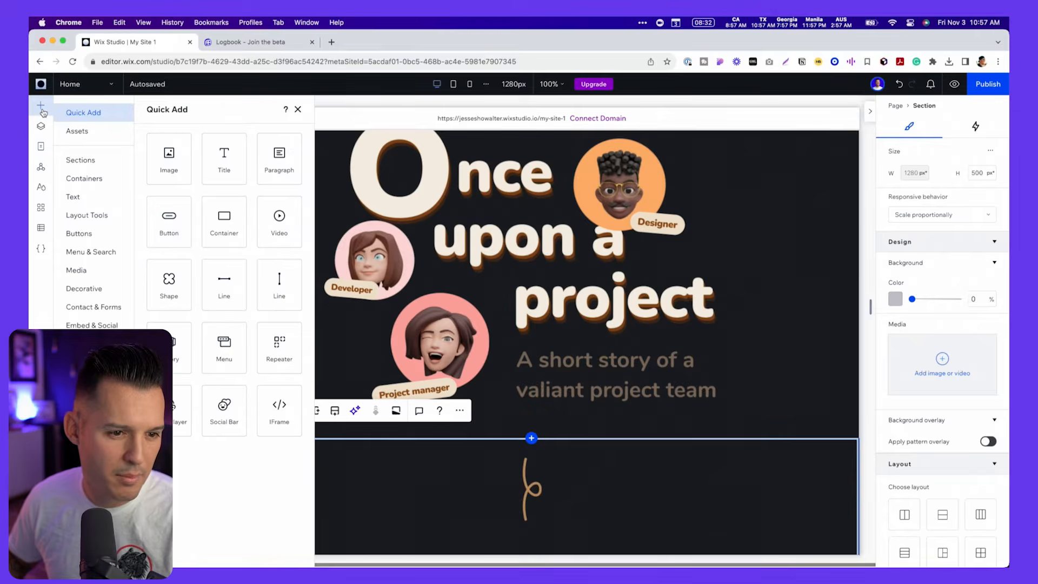
pyautogui.click(215, 157)
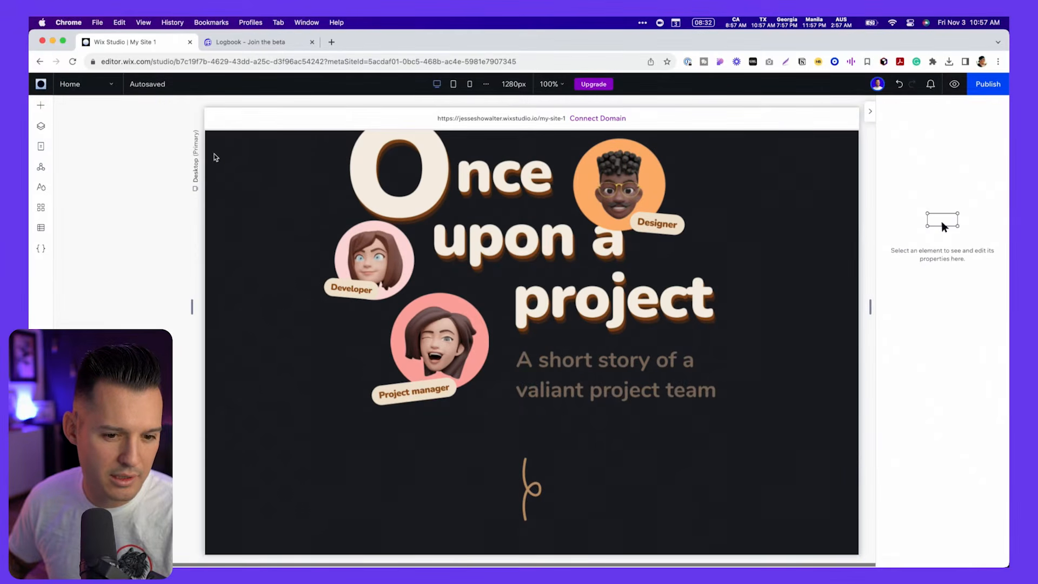
pyautogui.scroll(-3, 555, 553)
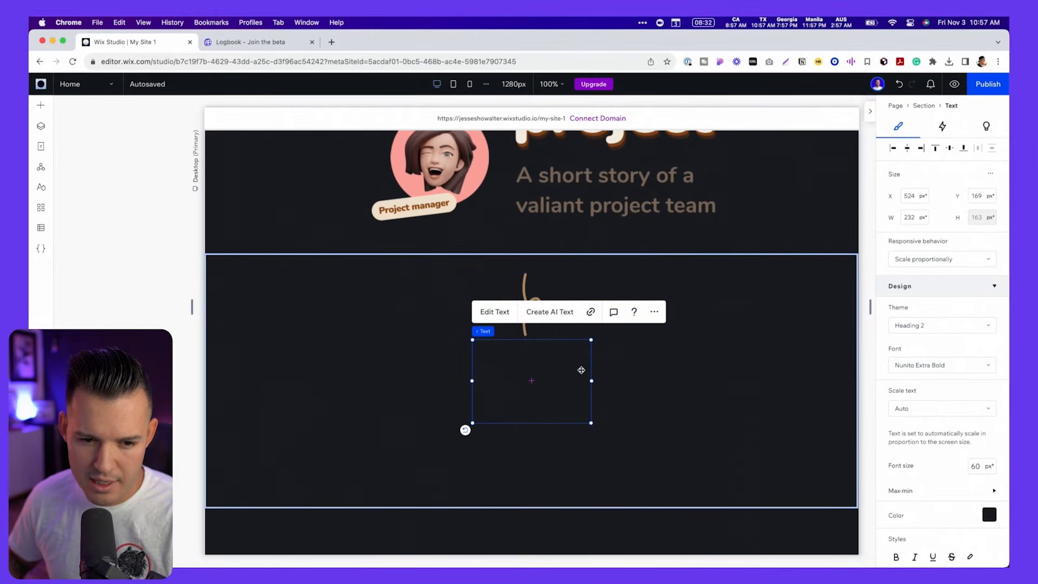
# - Give the new title the Heading 3 theme style and the white text color #FFFFFF
pyautogui.click(988, 517)
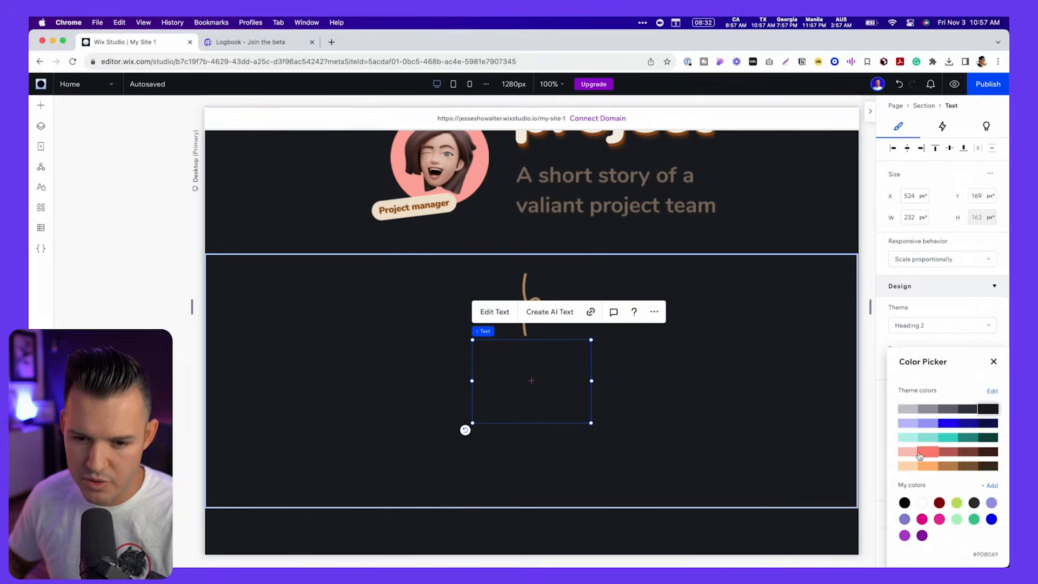
pyautogui.click(923, 503)
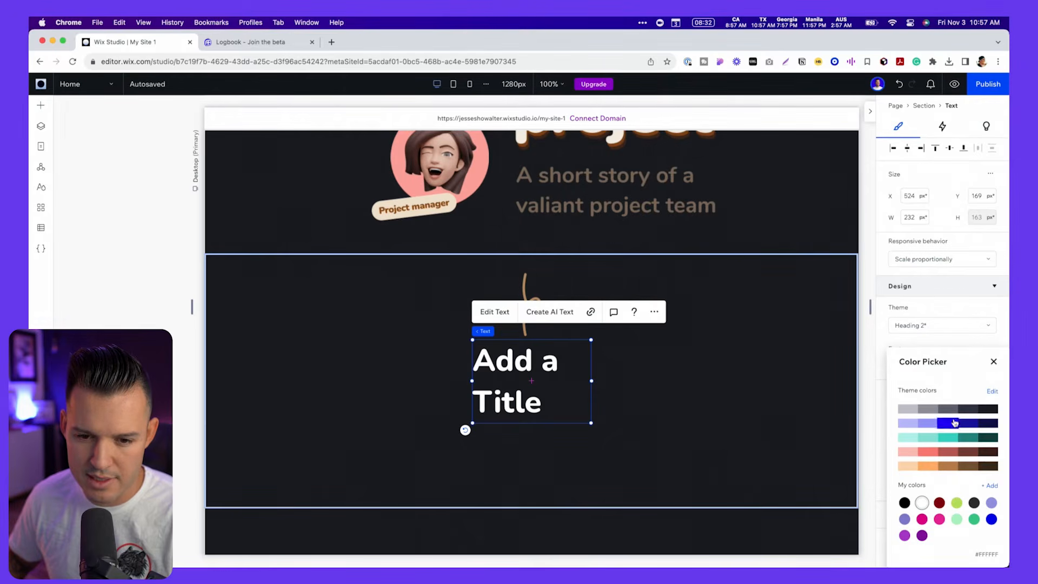
pyautogui.click(930, 330)
pyautogui.click(924, 327)
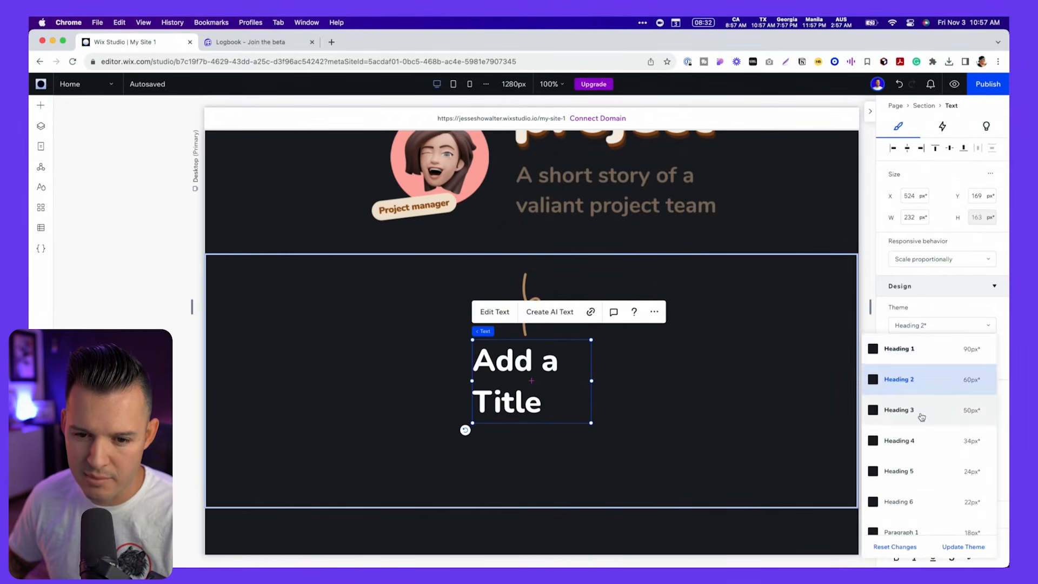
pyautogui.click(933, 412)
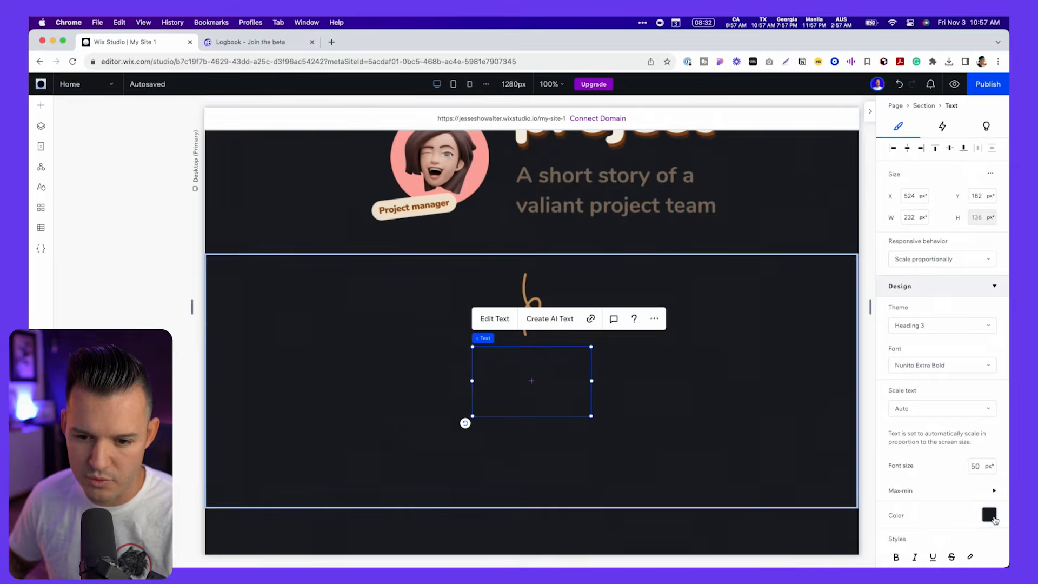
pyautogui.click(990, 516)
pyautogui.click(922, 503)
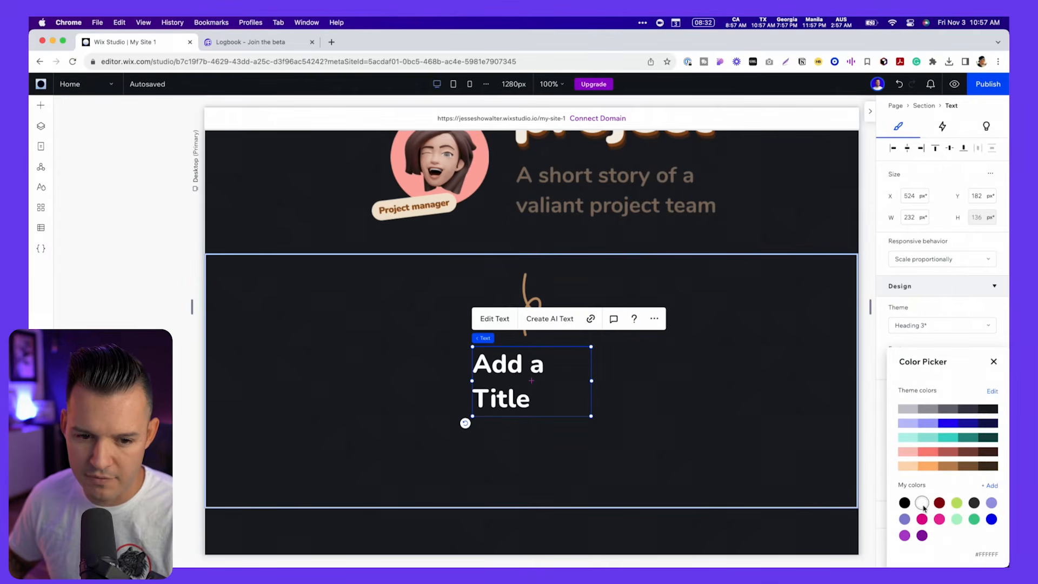
# - Replace the title text with "It all began with a "full" process that took days to get in place..." and widen its box to about 564 px
pyautogui.doubleClick(508, 360)
pyautogui.press('super+a')
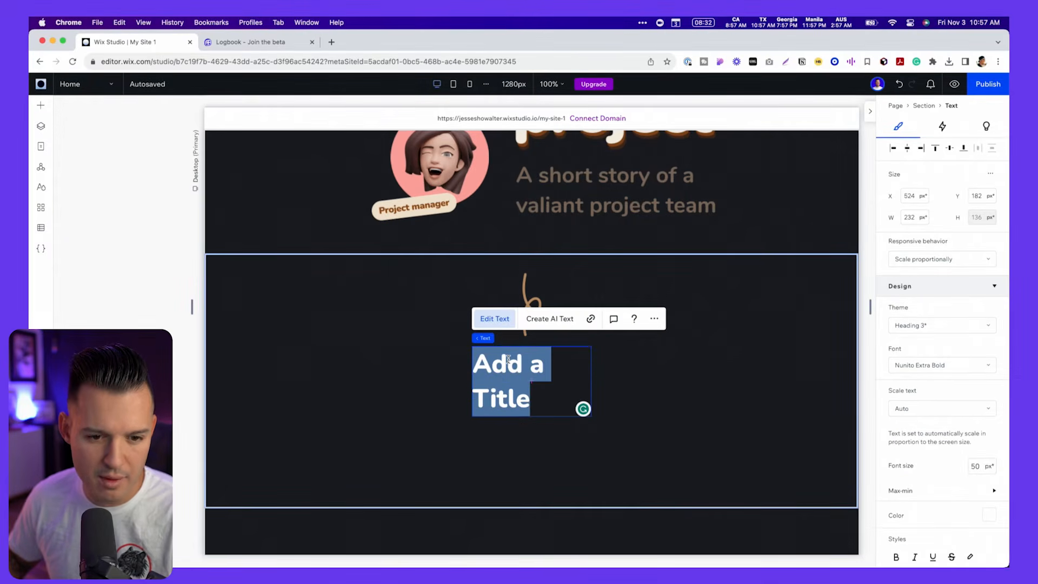
pyautogui.write('It all began with a "full" process that took days to get in place...')
pyautogui.click(619, 397)
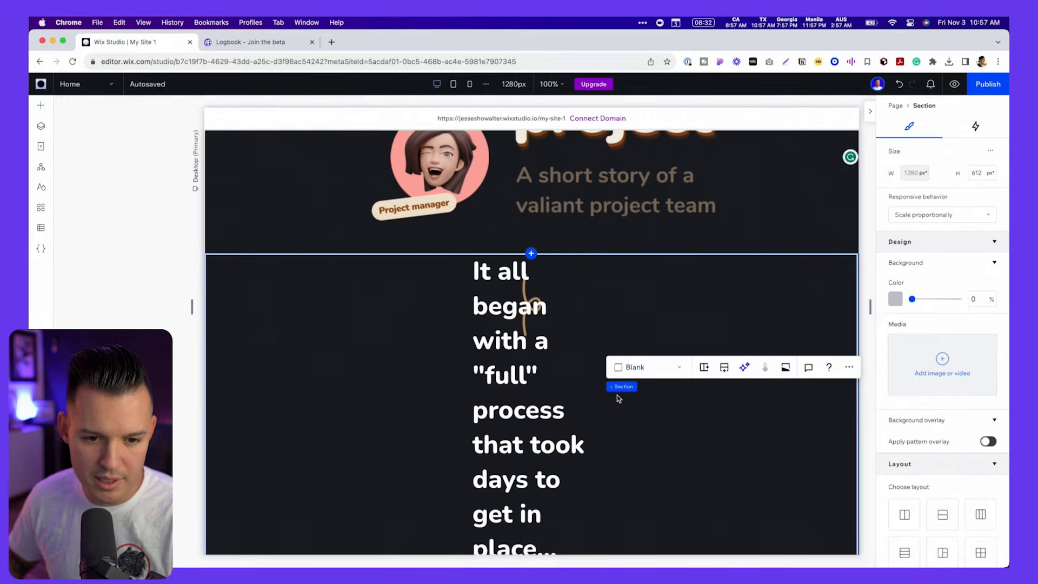
pyautogui.click(589, 412)
pyautogui.moveTo(591, 413); pyautogui.dragTo(761, 404)
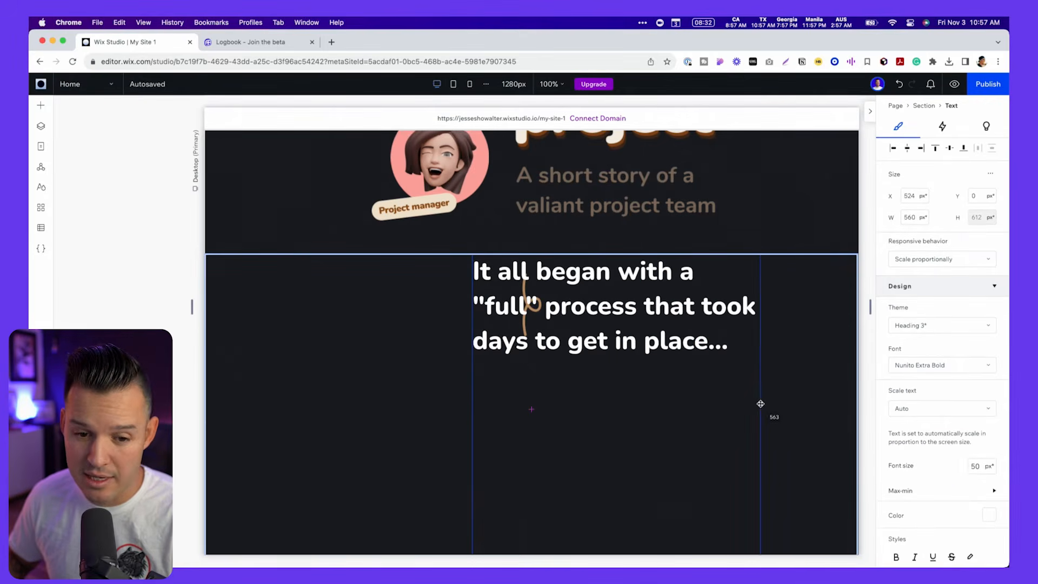
# - Move the heading below the squiggle on the section's center line, at about Y 208 px, and center-align its text
pyautogui.moveTo(613, 395); pyautogui.dragTo(528, 425)
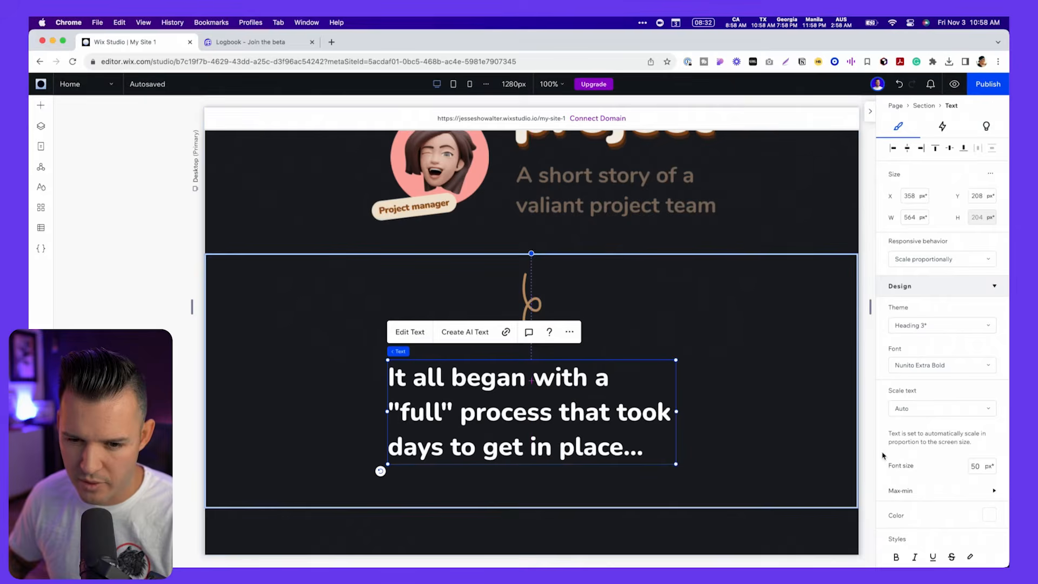
pyautogui.scroll(-3, 914, 458)
pyautogui.click(915, 488)
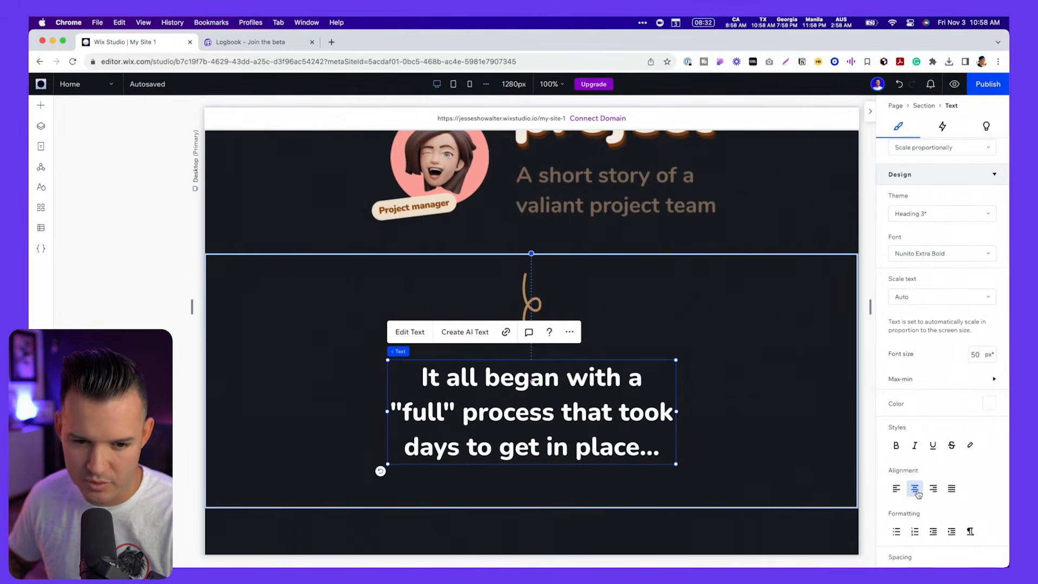
# - Switch to Figma and inspect the text properties of the mockup's "It all began with a "full"" heading
pyautogui.press('super+Tab')
pyautogui.scroll(-4, 800, 439)
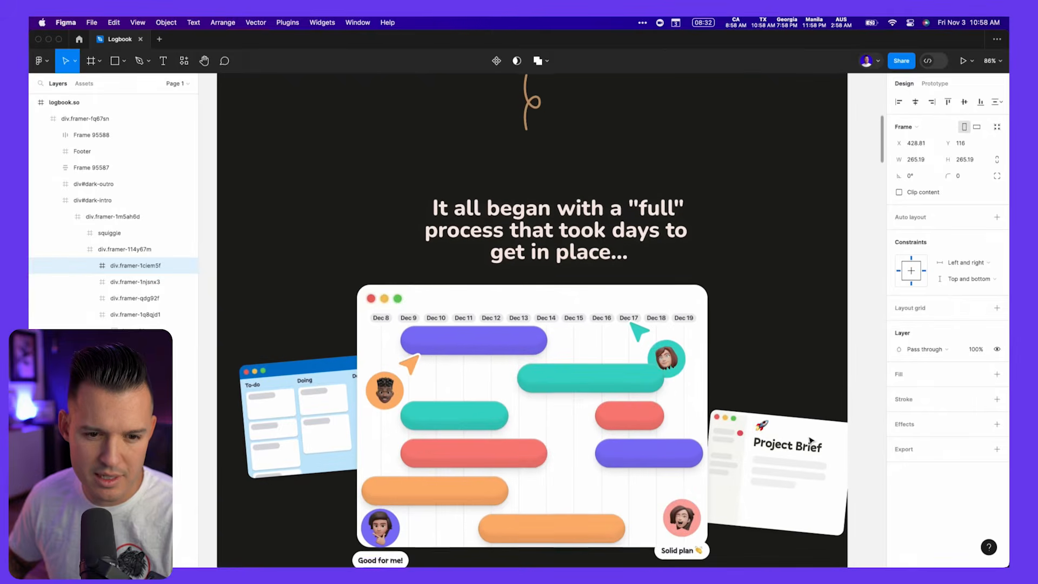
pyautogui.click(561, 212)
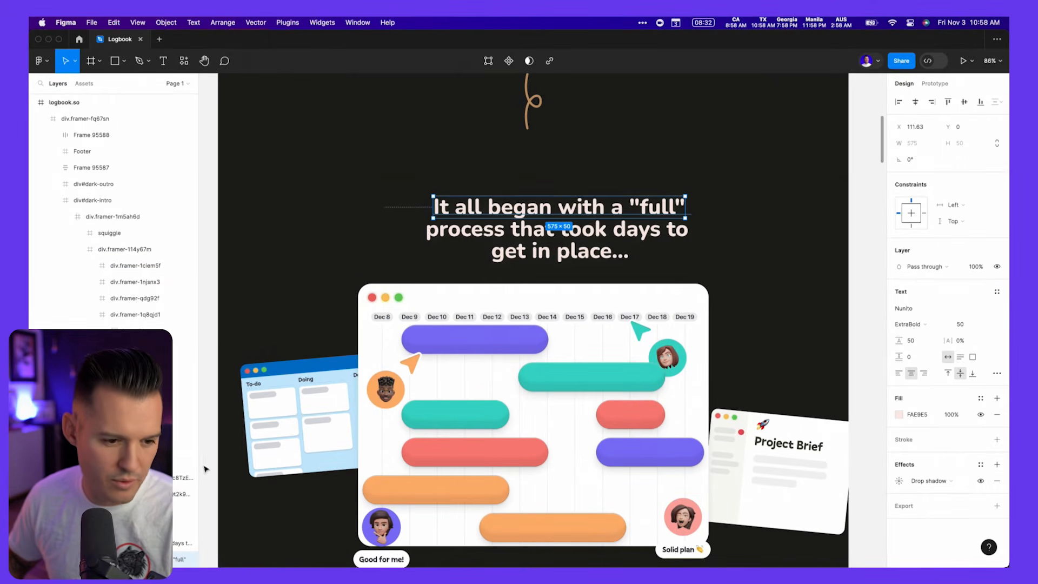
pyautogui.press('super+Tab')
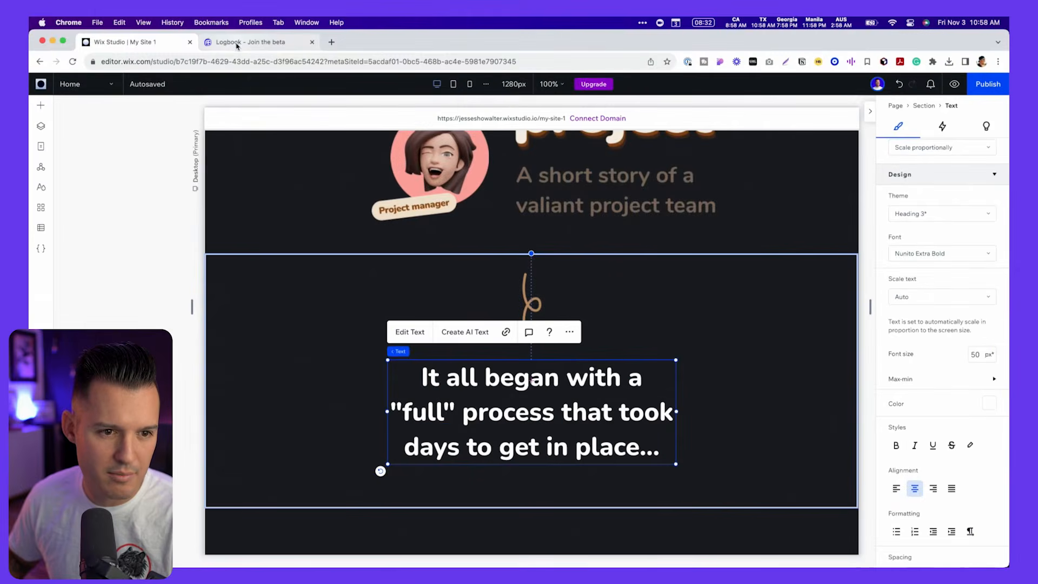
# - Compare the heading's line breaks and placement with the same heading on the live logbook.so page
pyautogui.click(248, 42)
pyautogui.scroll(-5, 638, 257)
pyautogui.scroll(-2, 638, 257)
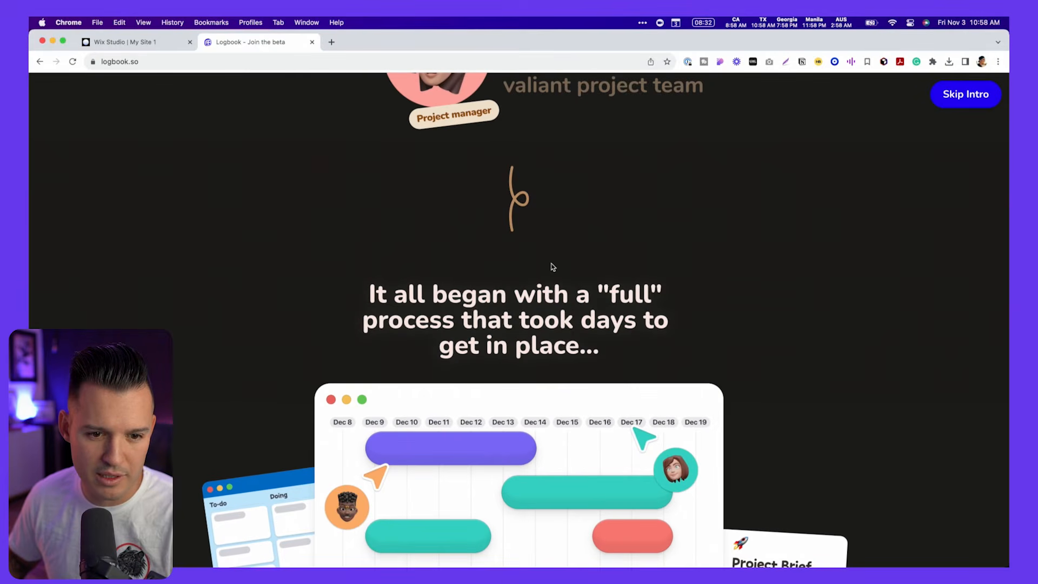
pyautogui.press('super+Tab')
pyautogui.press('super+Tab')
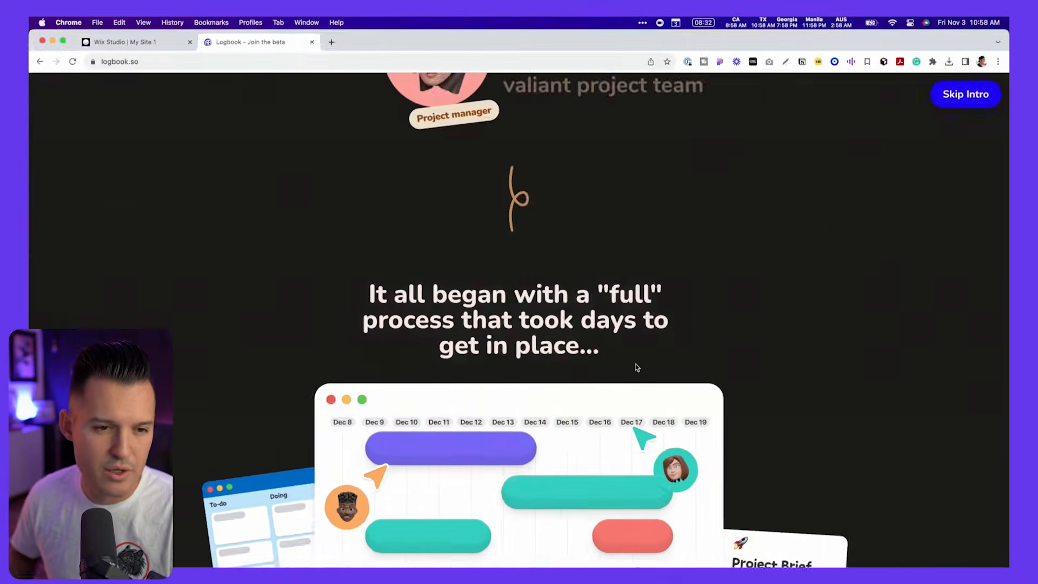
pyautogui.hotkey('ctrl', 'shift', 'Tab')
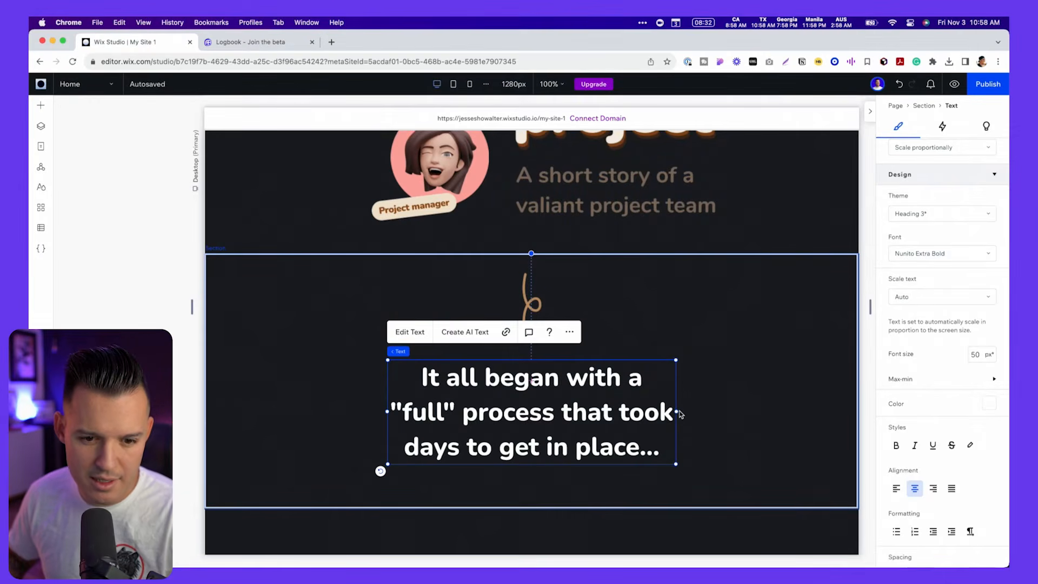
pyautogui.hotkey('ctrl', 'Tab')
pyautogui.hotkey('ctrl', 'shift', 'Tab')
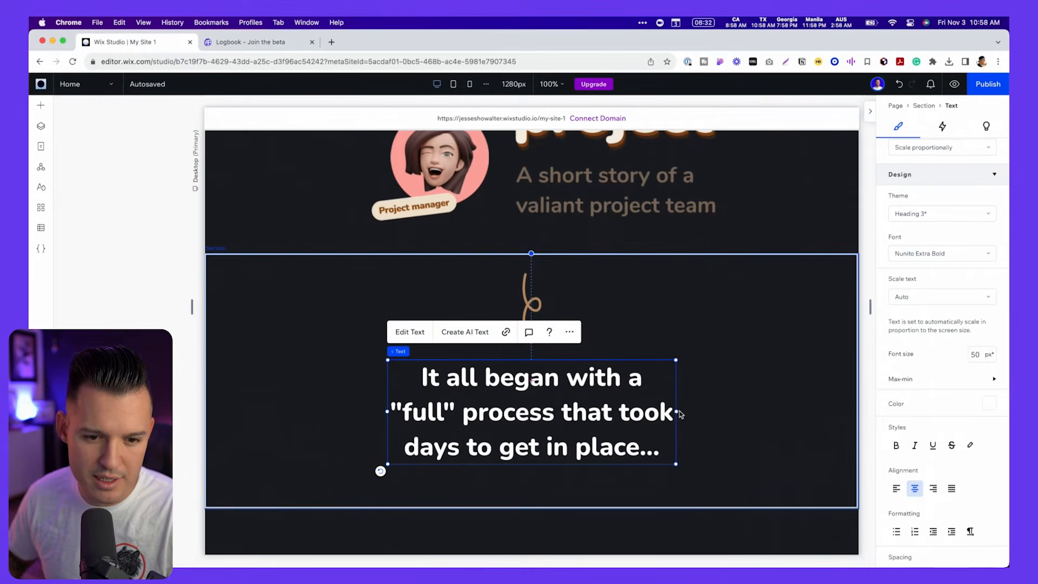
# - Widen the "It all began" heading box to fit "It all began with a "full"" on one line, and shift it slightly lower
pyautogui.moveTo(677, 412); pyautogui.dragTo(697, 414)
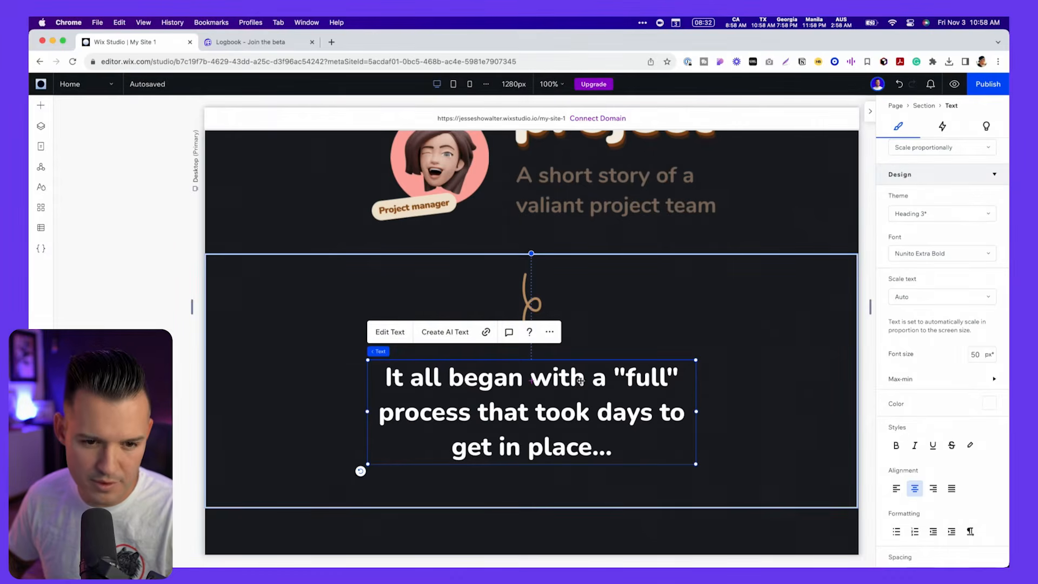
pyautogui.rightClick(574, 386)
pyautogui.moveTo(649, 303)
pyautogui.click(712, 324)
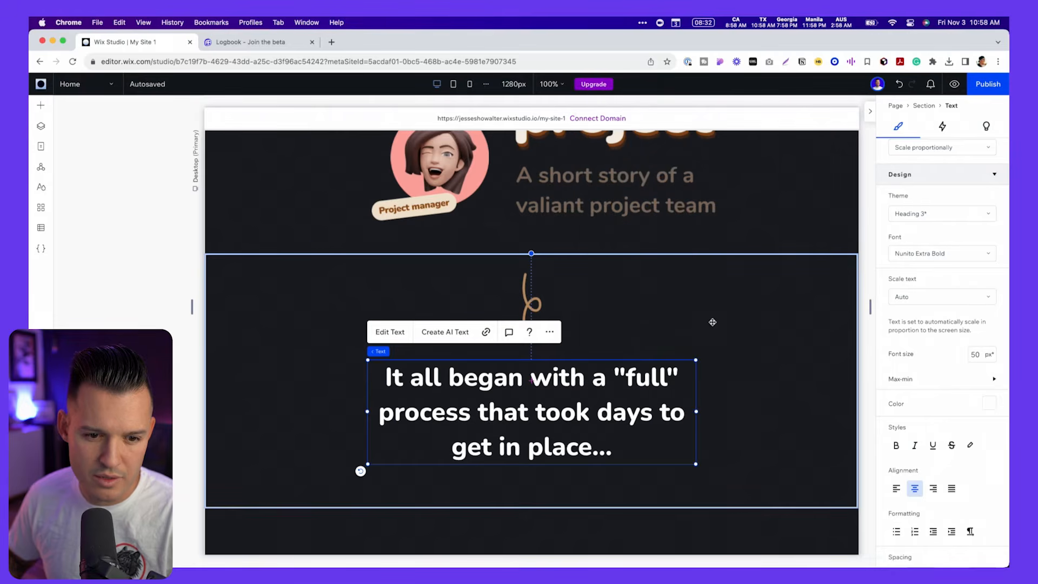
pyautogui.moveTo(545, 412); pyautogui.dragTo(544, 403)
pyautogui.hotkey('ctrl', 'Tab')
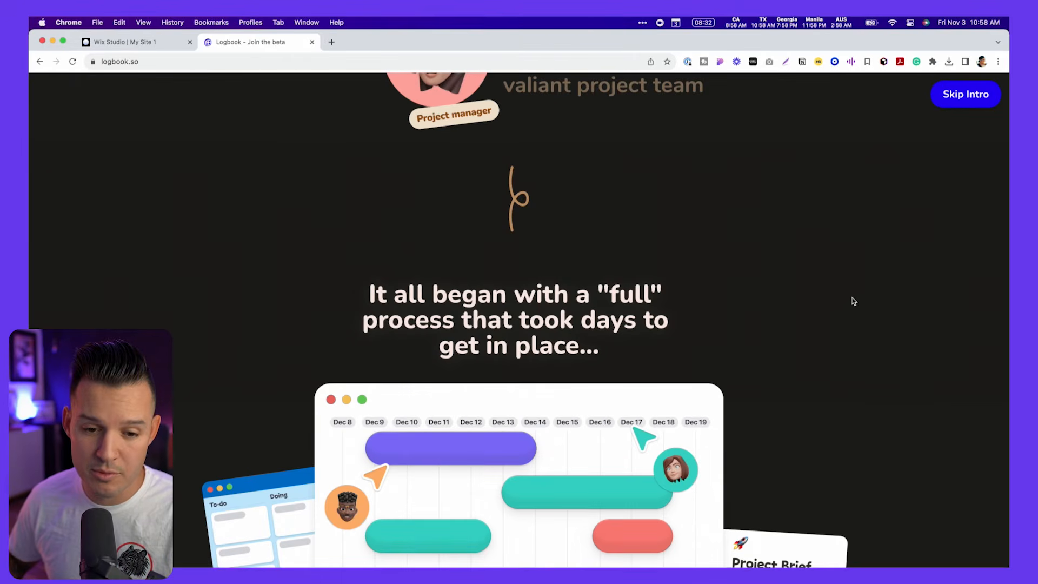
pyautogui.scroll(-3, 833, 325)
pyautogui.hotkey('ctrl', 'shift', 'Tab')
pyautogui.moveTo(564, 388); pyautogui.dragTo(563, 402)
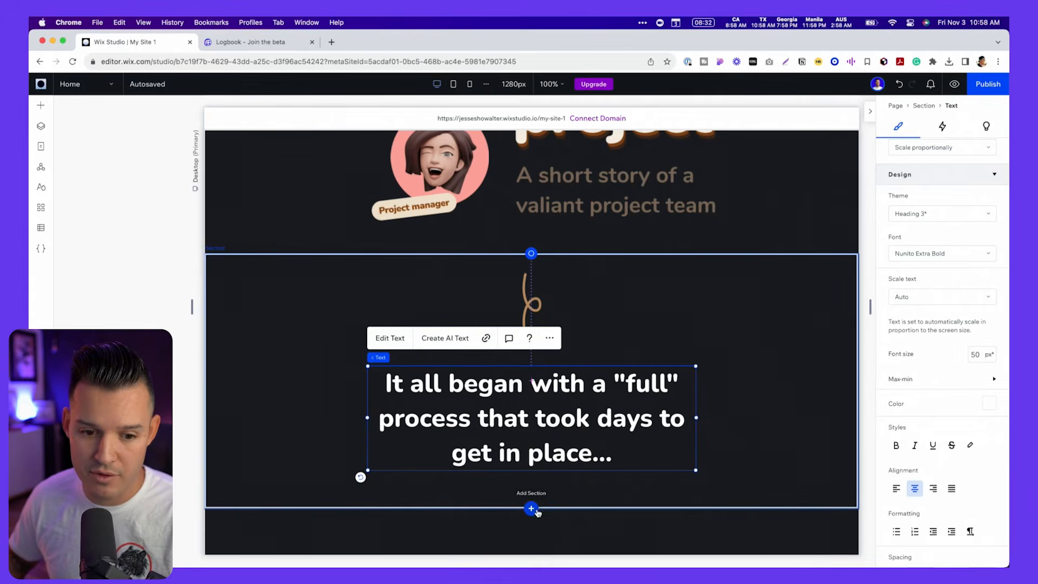
# - Add a blank section below the heading section and set its background color opacity to 0%
pyautogui.click(532, 509)
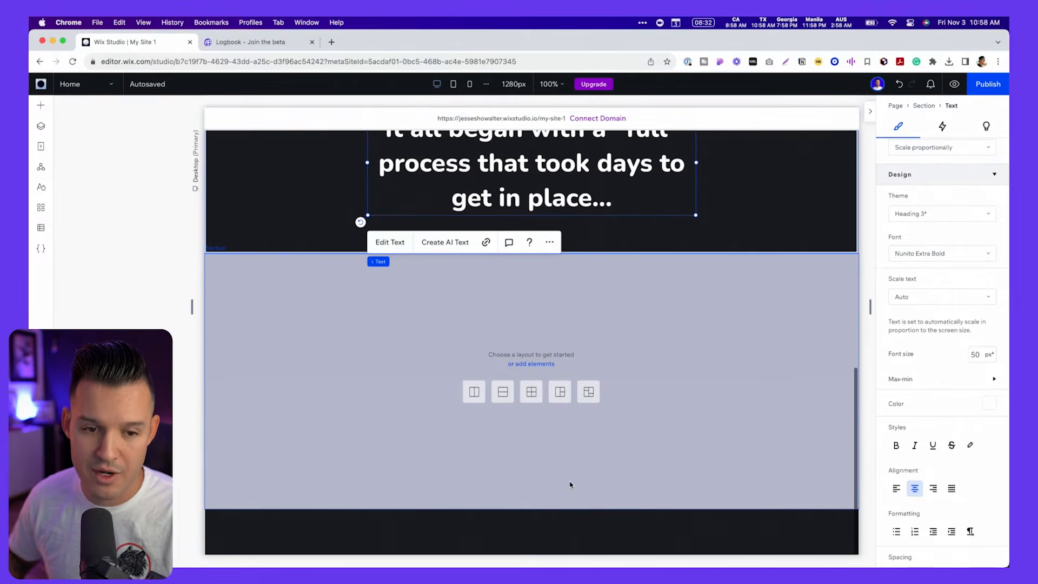
pyautogui.moveTo(962, 232); pyautogui.dragTo(860, 242)
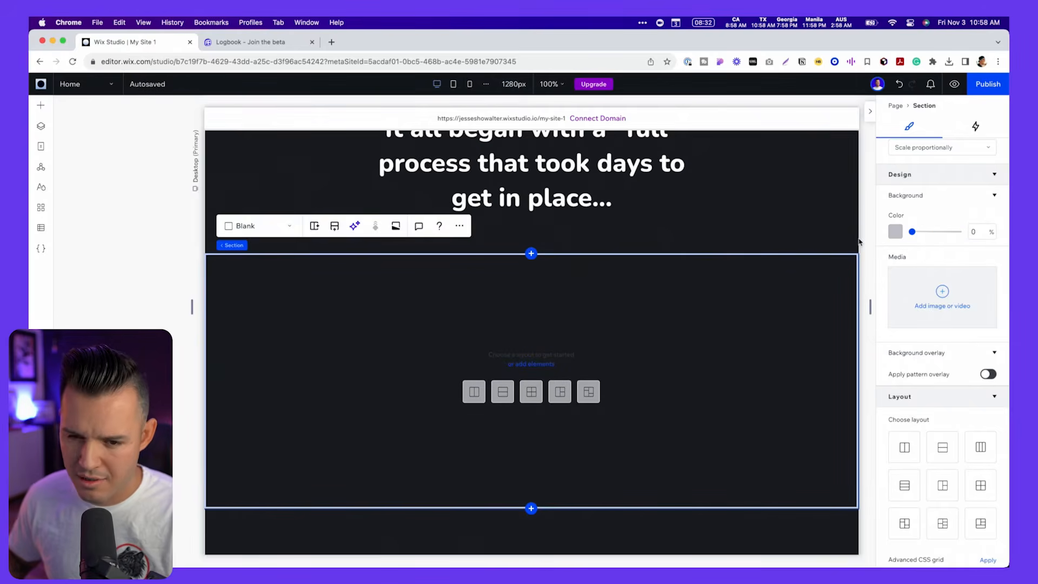
# - Examine the timeline illustration below the "It all began" heading on the live logbook.so page and how its pieces move on scroll
pyautogui.hotkey('ctrl', 'Tab')
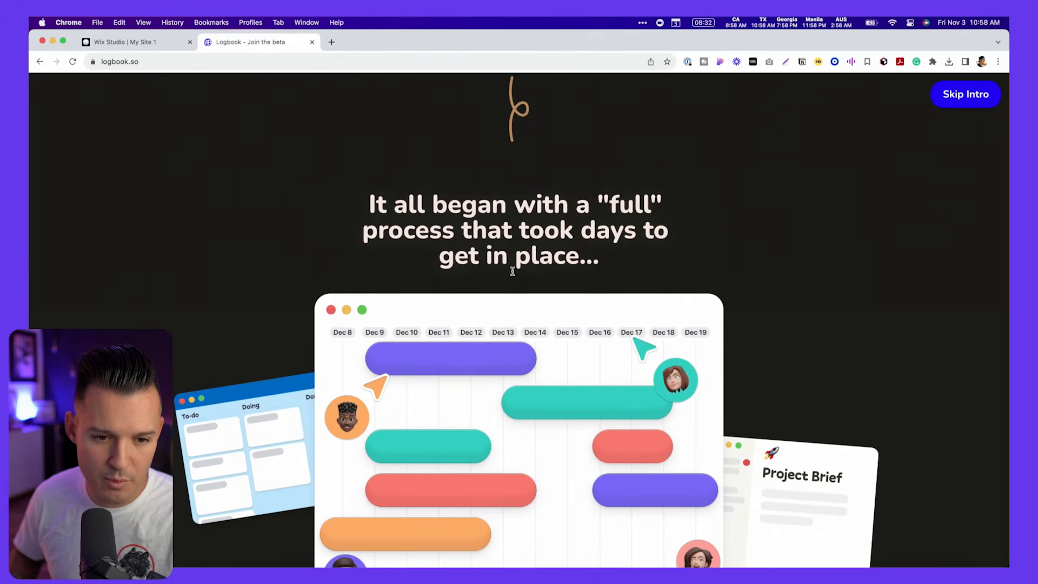
pyautogui.scroll(-3, 557, 352)
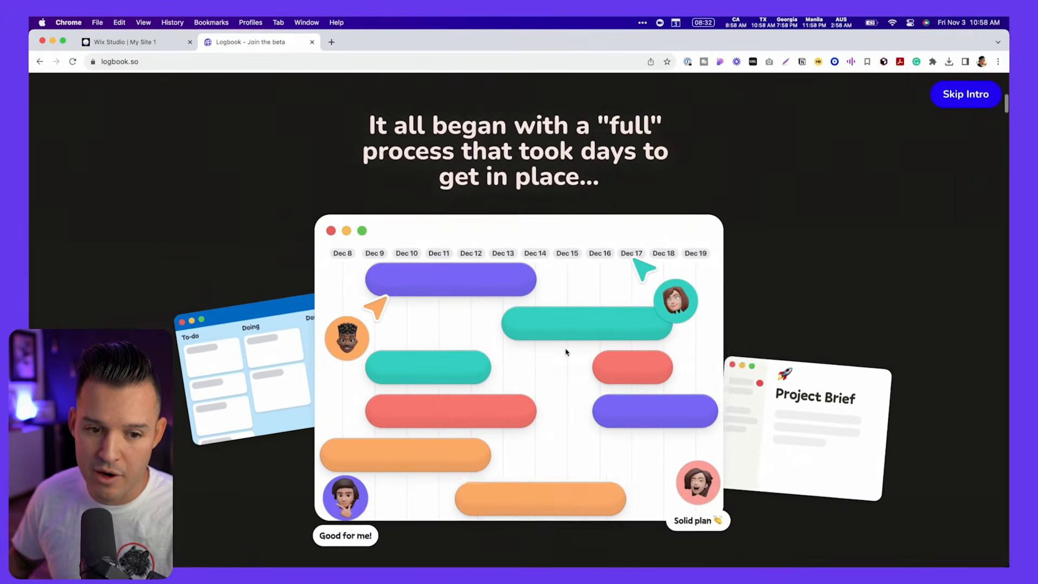
pyautogui.scroll(10, 563, 352)
pyautogui.scroll(2, 566, 352)
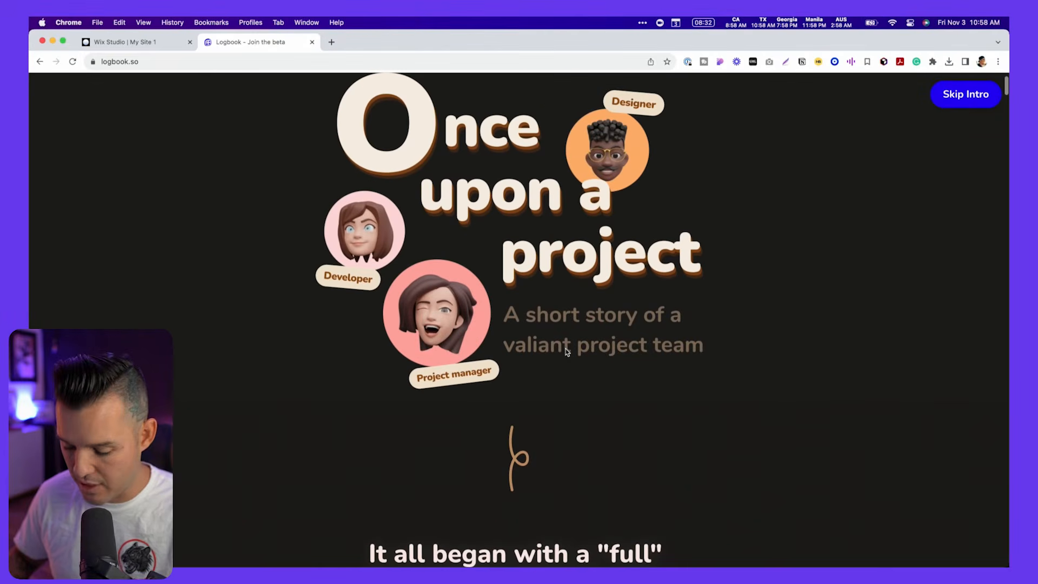
pyautogui.scroll(-5, 565, 350)
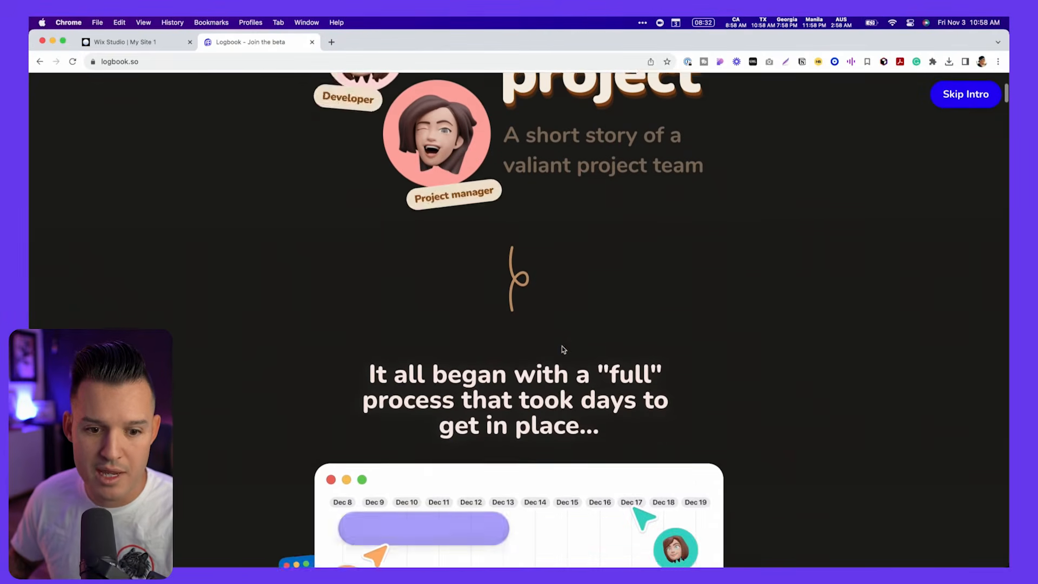
pyautogui.scroll(-4, 563, 347)
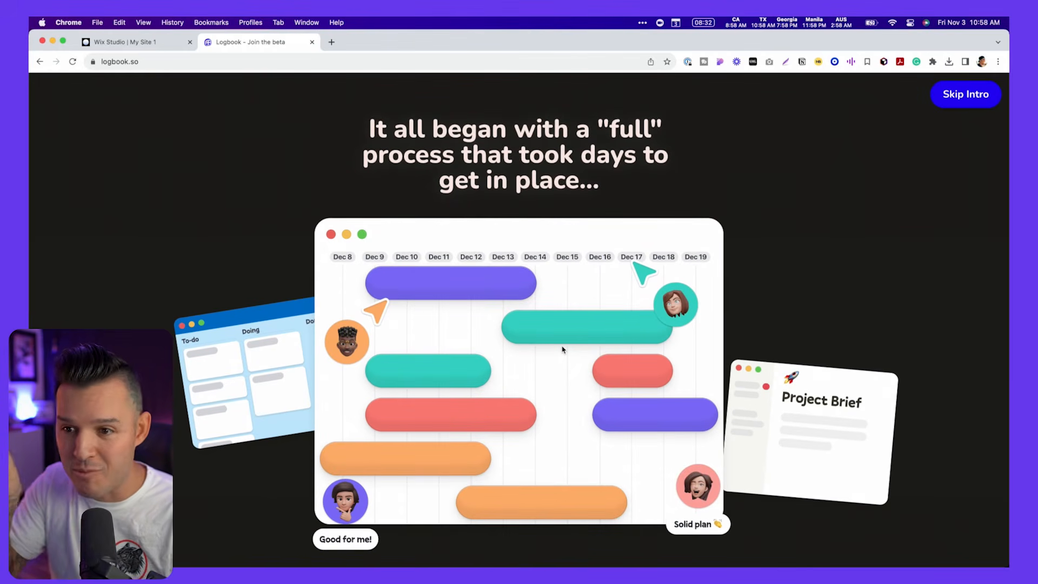
pyautogui.scroll(-3, 581, 335)
pyautogui.scroll(2, 934, 430)
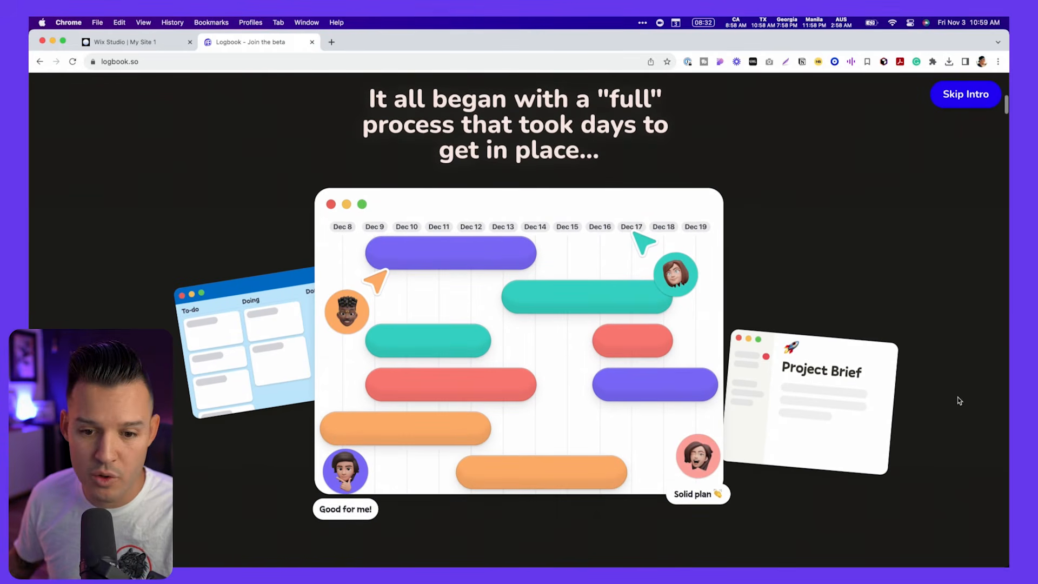
pyautogui.scroll(10, 820, 387)
pyautogui.scroll(-8, 821, 386)
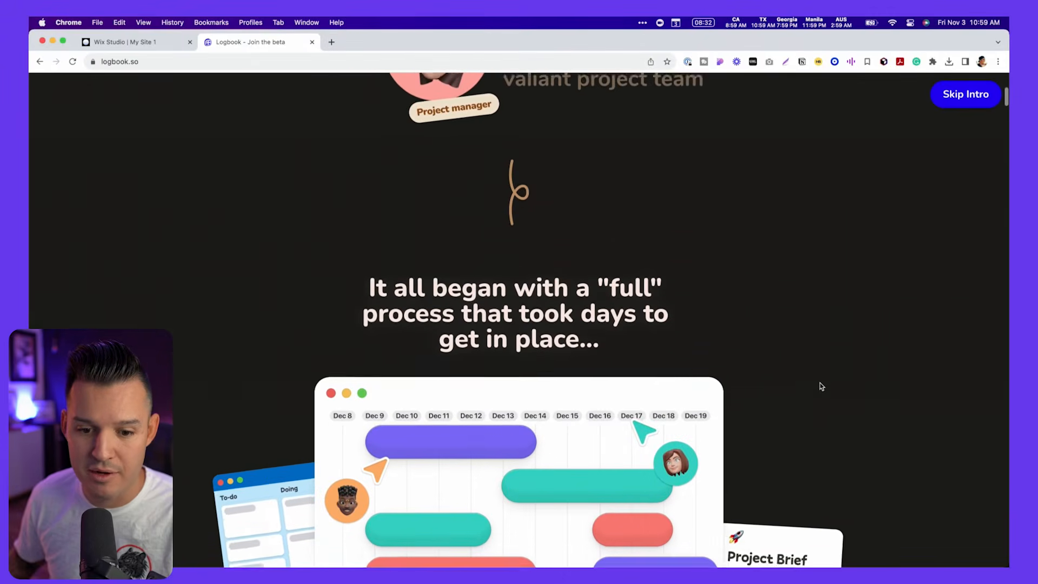
pyautogui.hotkey('ctrl', 'shift', 'Tab')
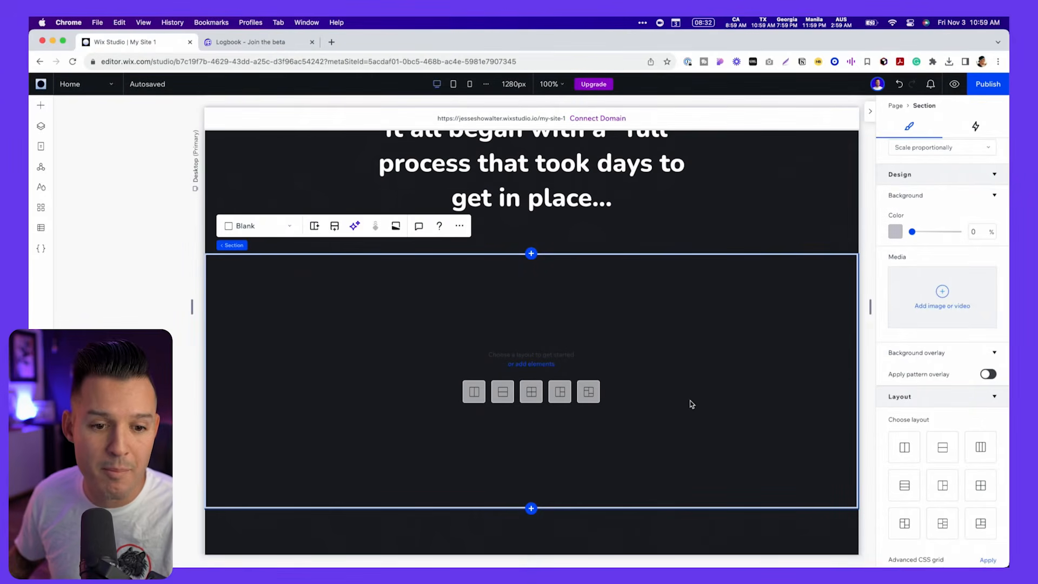
# - Build the timeline illustration in the new section from the centered calendar window, colored task bars, avatars with cursors, and To-do and Project Brief cards
pyautogui.scroll(8, 398, 345)
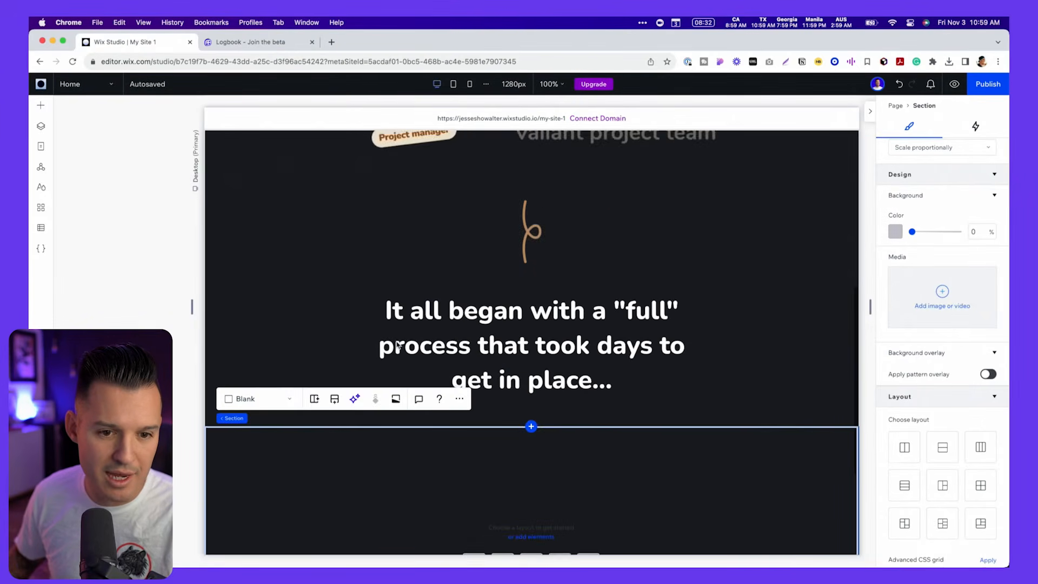
pyautogui.doubleClick(450, 309)
pyautogui.doubleClick(604, 368)
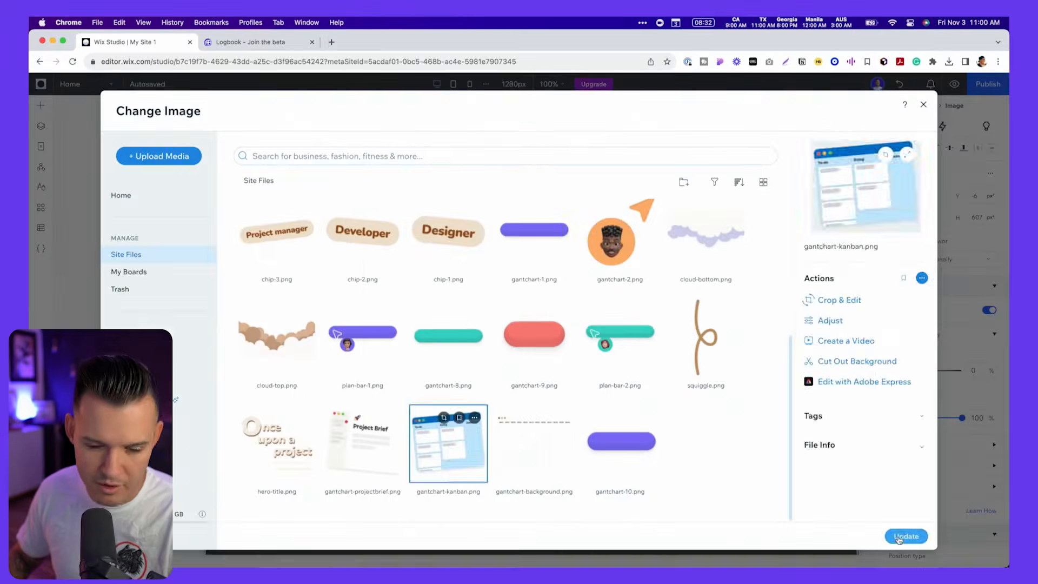
pyautogui.click(907, 537)
pyautogui.moveTo(394, 267); pyautogui.dragTo(313, 359)
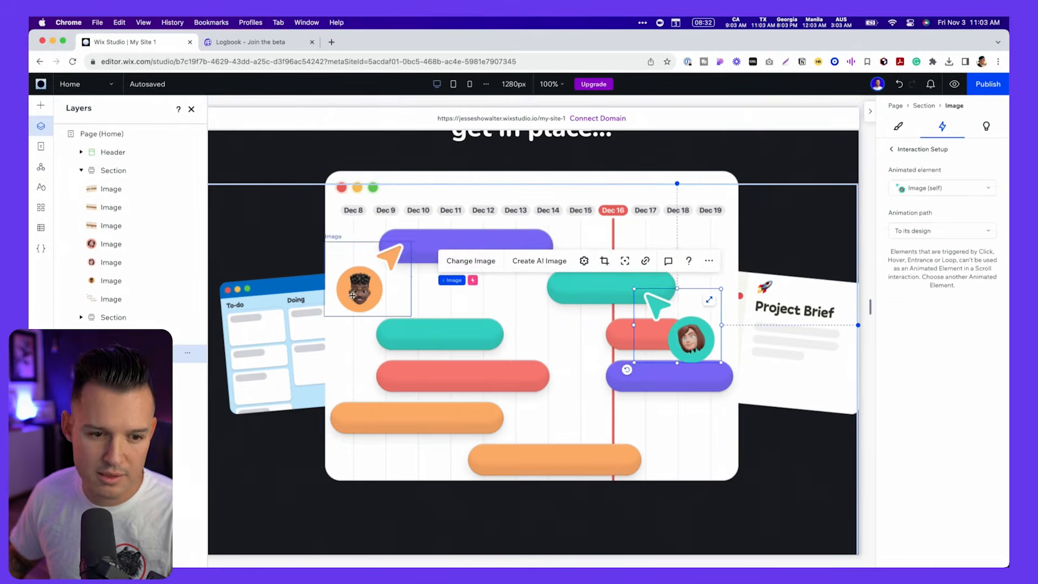
pyautogui.click(955, 84)
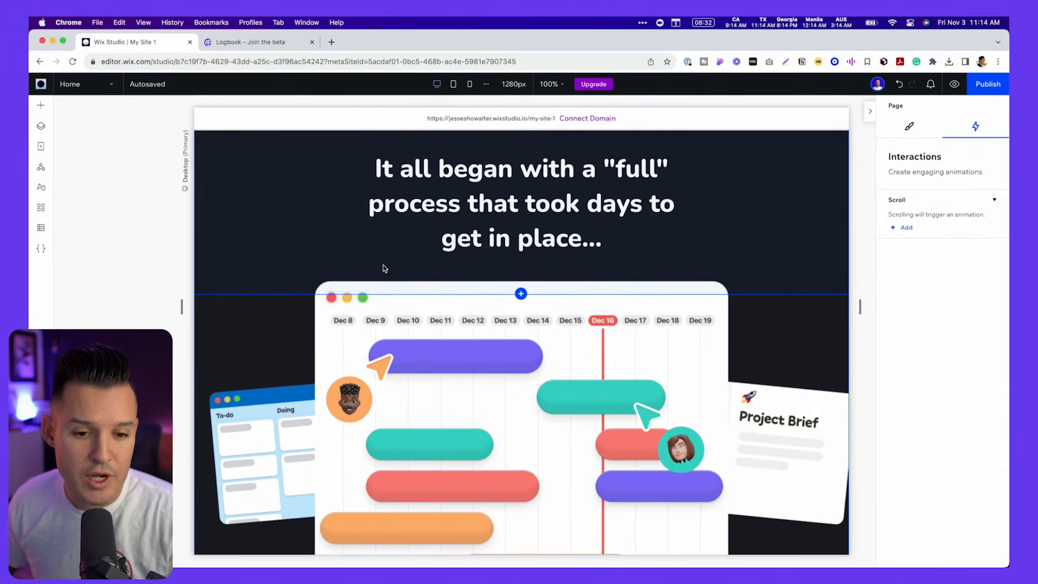
# - Add a Move scroll animation to the purple bar in the calendar's first row, with a moving-in angle of 270°
pyautogui.scroll(-3, 503, 335)
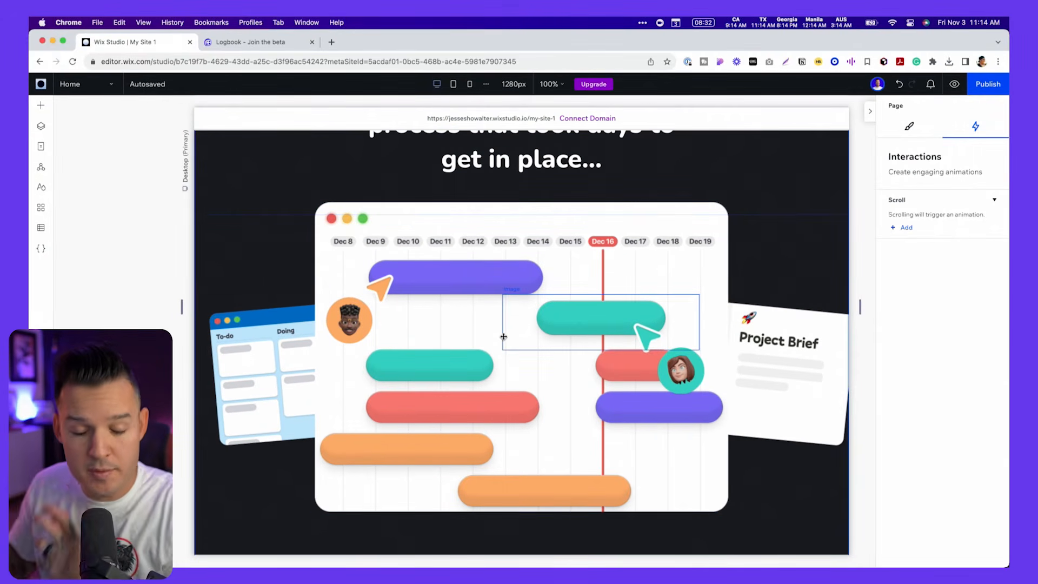
pyautogui.click(455, 279)
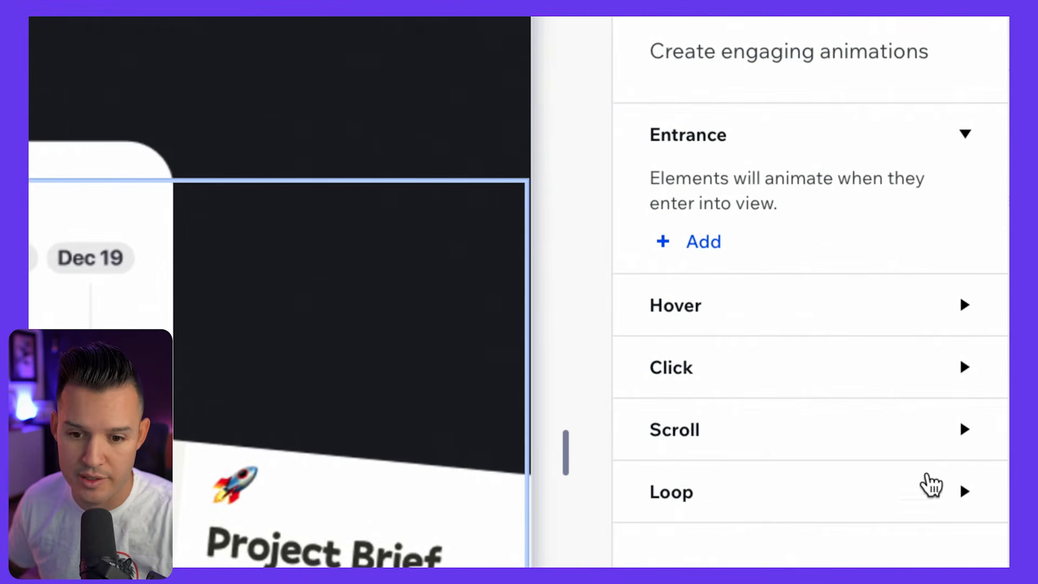
pyautogui.click(962, 432)
pyautogui.click(719, 510)
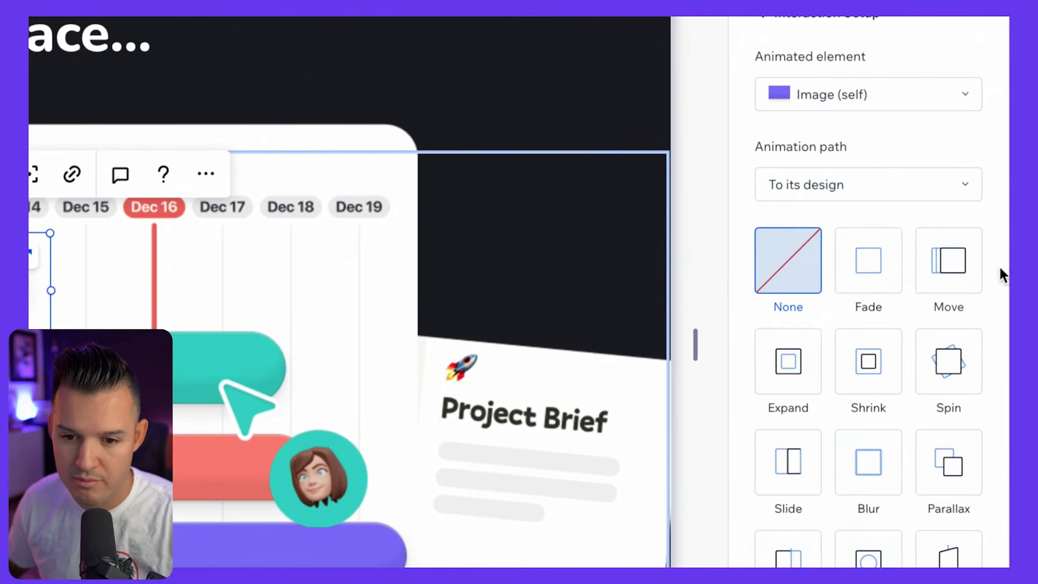
pyautogui.click(990, 276)
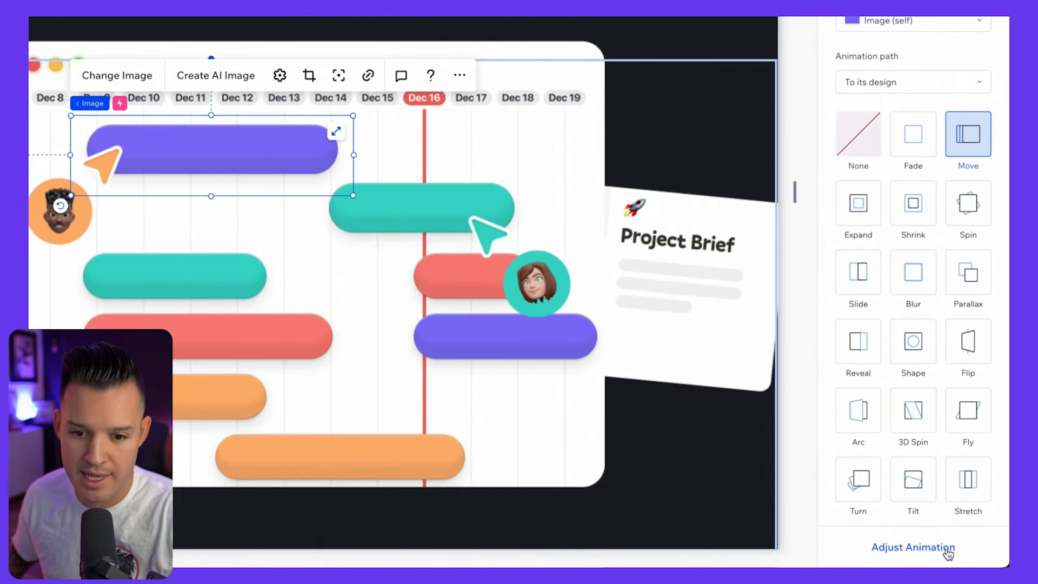
pyautogui.click(948, 551)
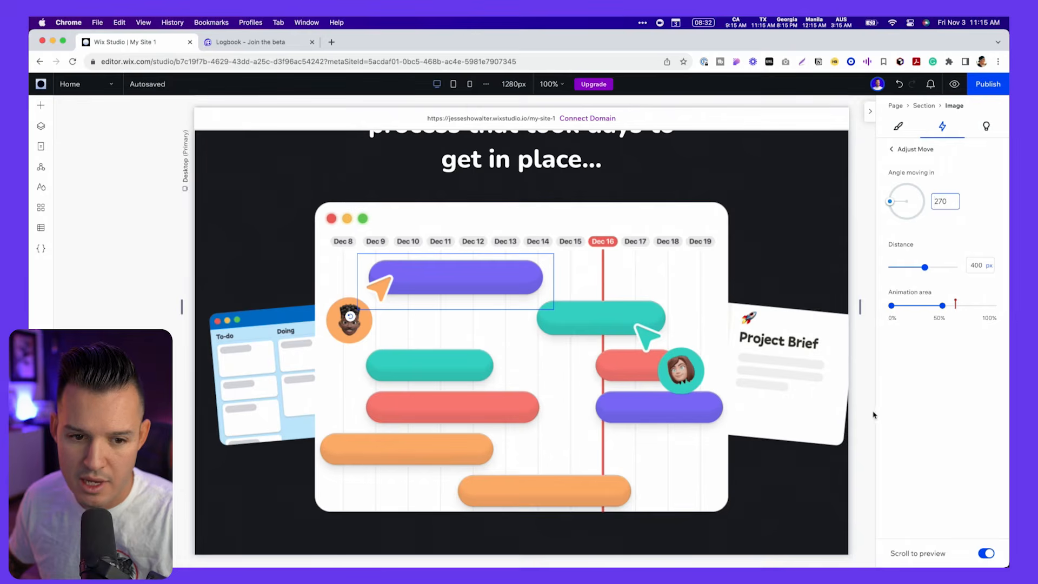
# - Preview the purple bar's scroll animation back and forth through its animation area
pyautogui.scroll(5, 784, 400)
pyautogui.scroll(-4, 739, 396)
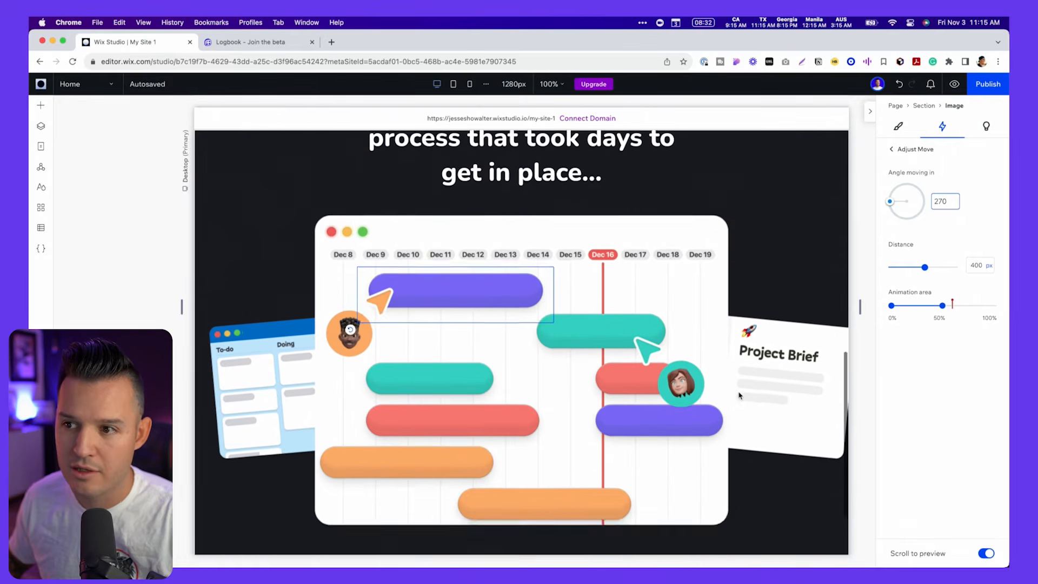
pyautogui.scroll(4, 739, 395)
pyautogui.scroll(-2, 739, 396)
pyautogui.scroll(2, 740, 395)
pyautogui.scroll(4, 740, 396)
pyautogui.scroll(-5, 739, 395)
pyautogui.scroll(-3, 739, 396)
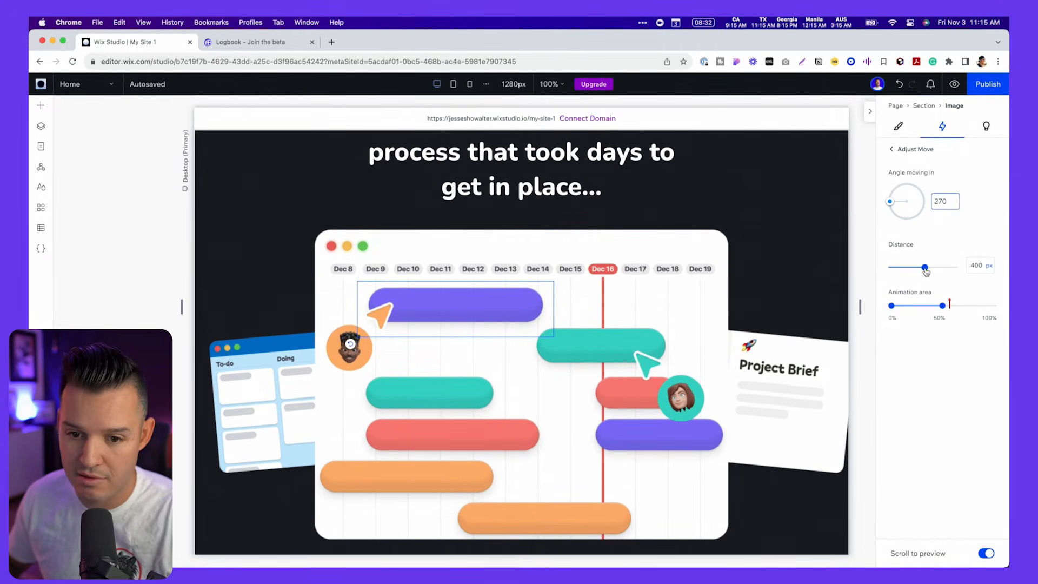
# - Set the purple bar's Move distance to 200 px and preview its slide-in across the animation area
pyautogui.scroll(5, 674, 289)
pyautogui.scroll(-4, 675, 289)
pyautogui.scroll(-3, 675, 294)
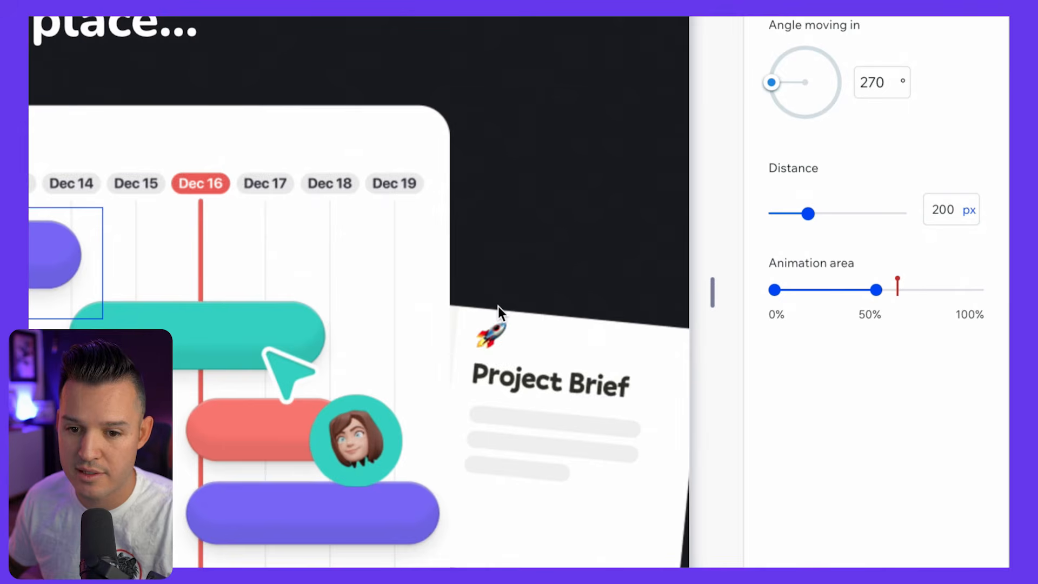
pyautogui.scroll(5, 498, 306)
pyautogui.scroll(2, 498, 306)
pyautogui.scroll(-8, 498, 306)
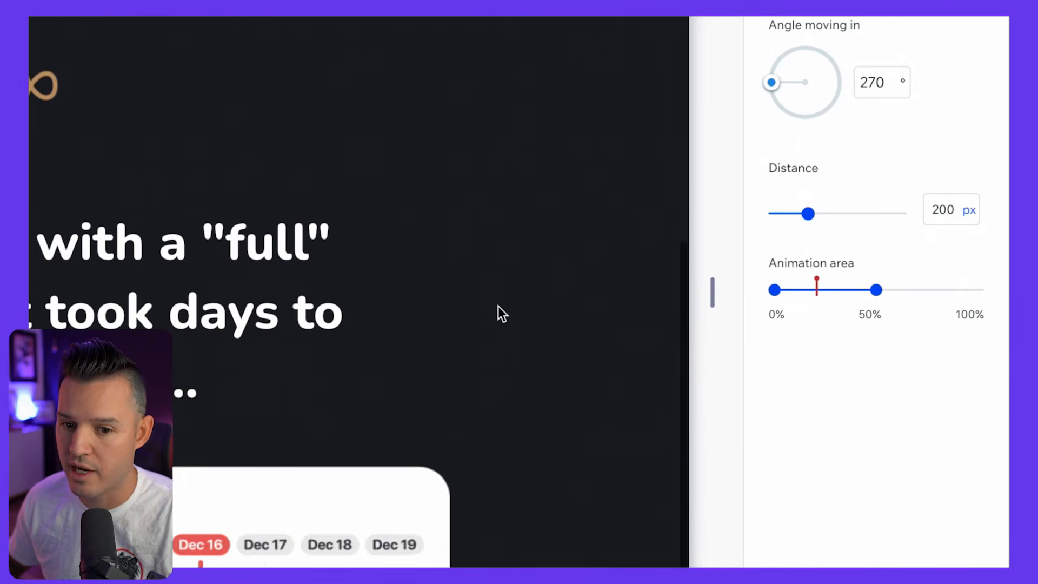
pyautogui.scroll(-1, 498, 306)
pyautogui.scroll(1, 498, 307)
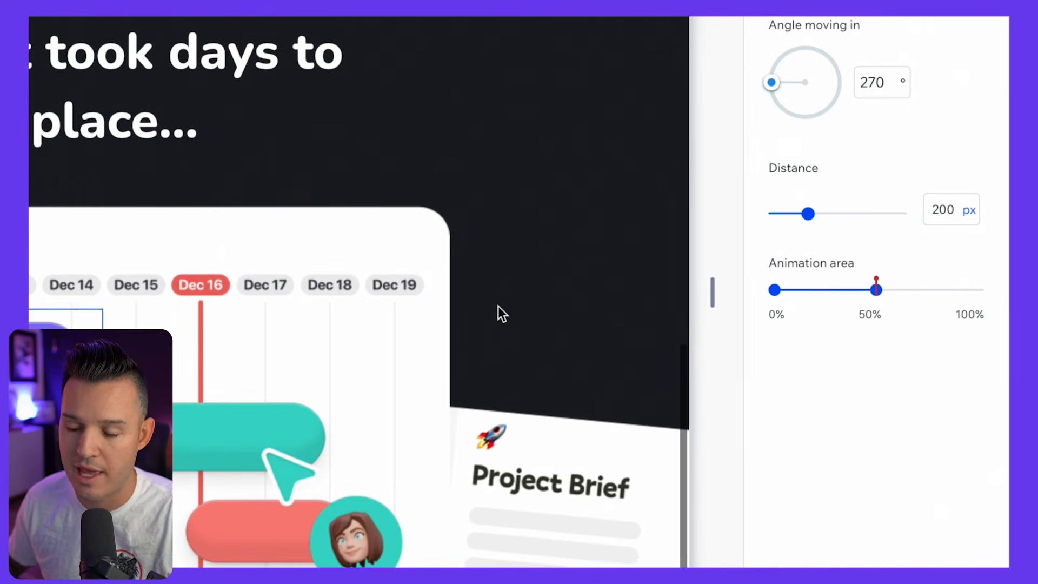
pyautogui.scroll(9, 498, 306)
pyautogui.scroll(-9, 498, 306)
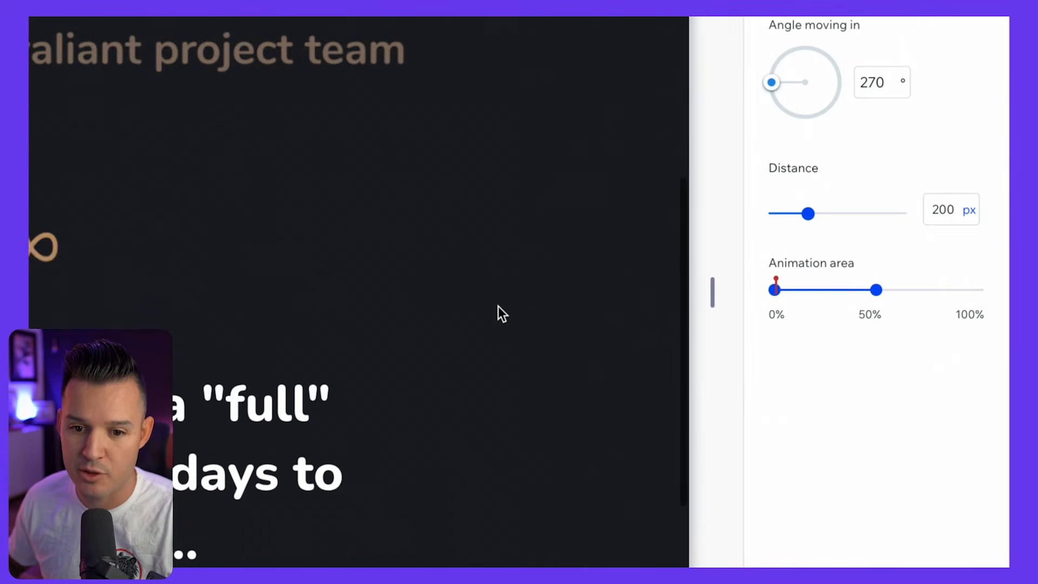
pyautogui.scroll(-1, 498, 306)
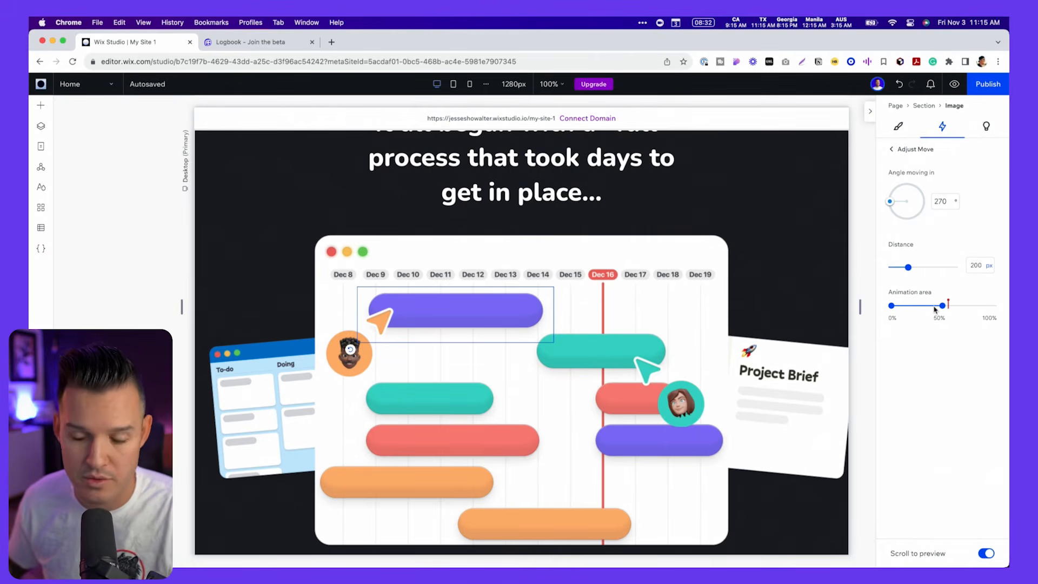
# - Add a Move scroll animation to the teal bar in the calendar's second row, with a moving-in angle of 270°
pyautogui.click(629, 363)
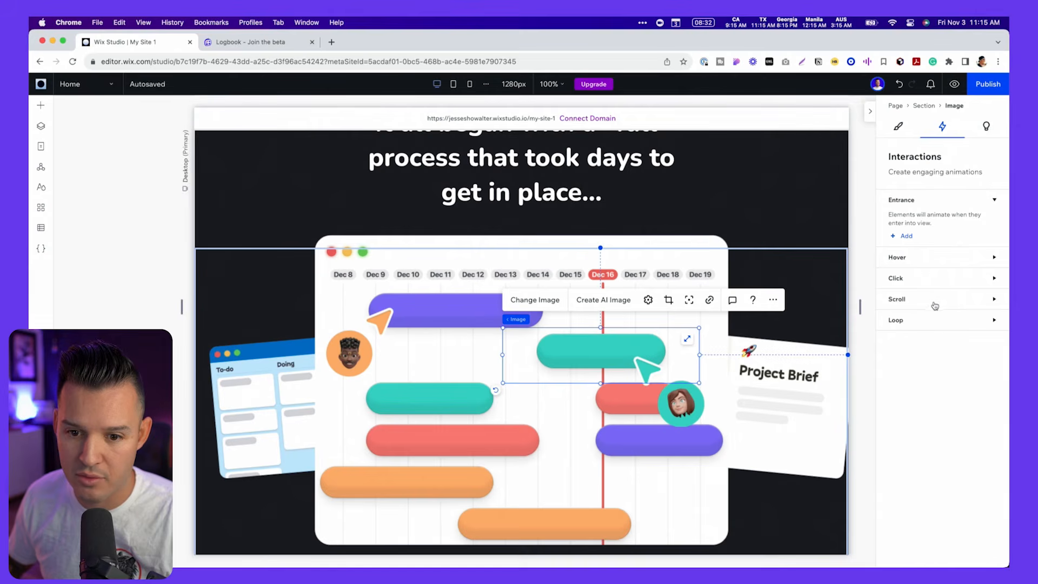
pyautogui.click(907, 327)
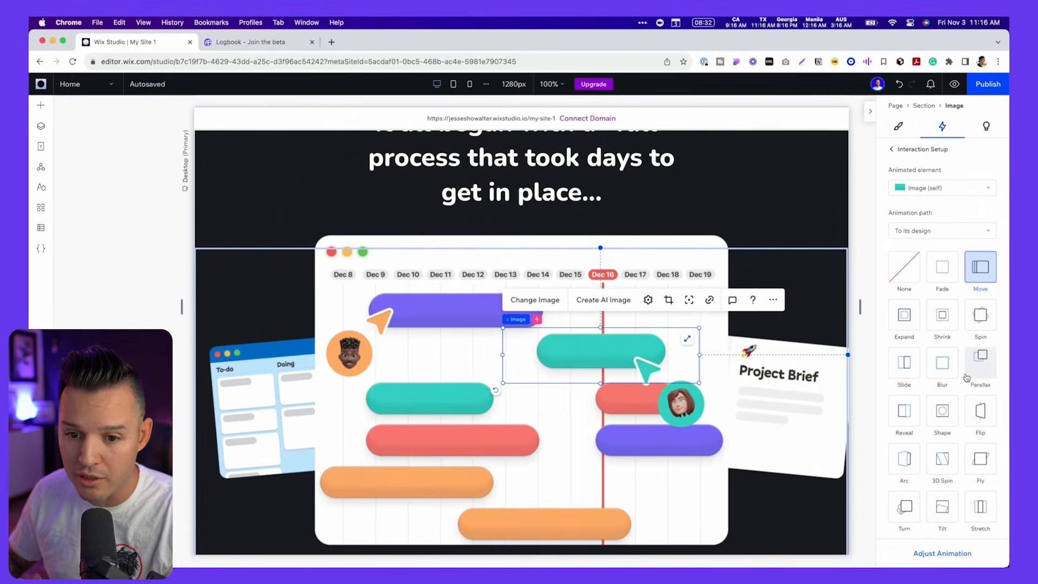
pyautogui.click(956, 554)
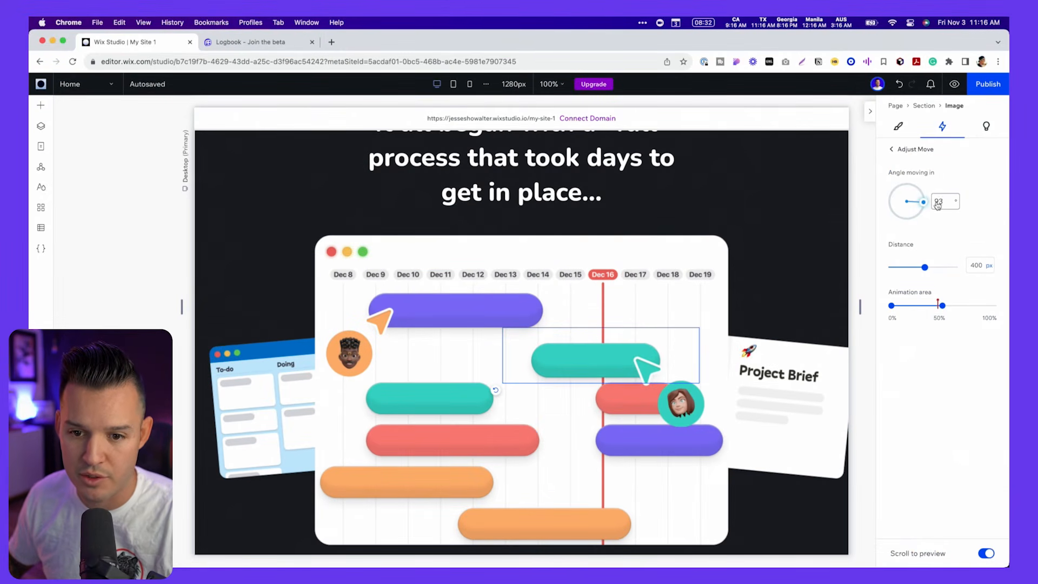
pyautogui.scroll(3, 685, 343)
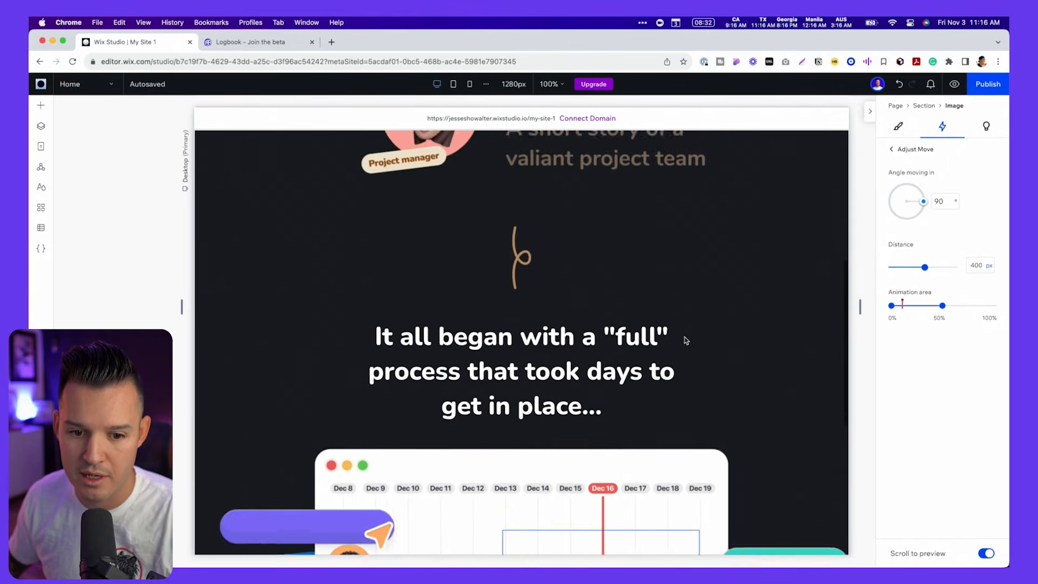
pyautogui.scroll(-3, 686, 341)
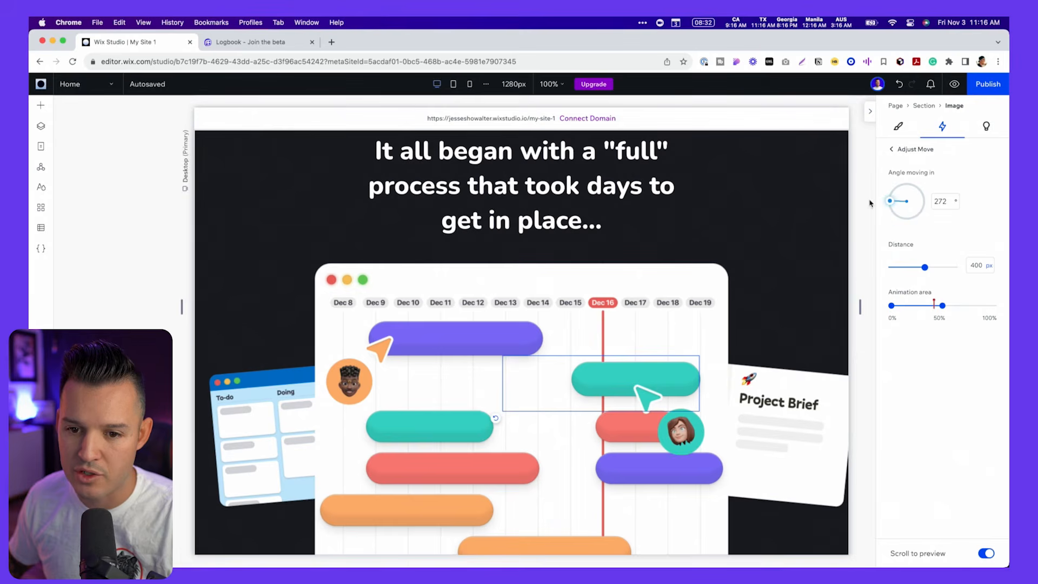
pyautogui.scroll(3, 634, 352)
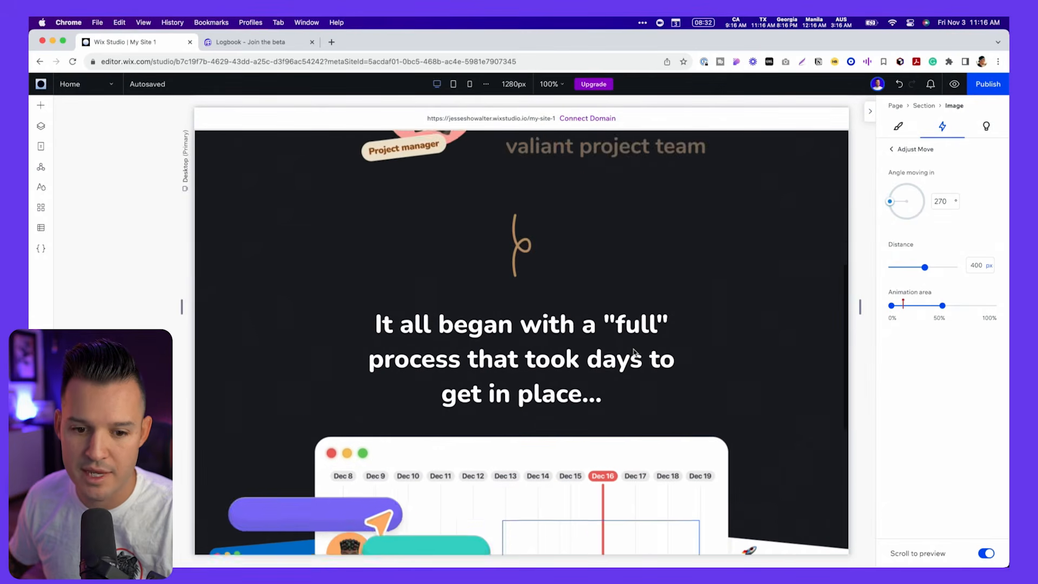
# - Set the second-row teal bar's Move distance to 229 px, start its animation area slightly above 0%, and preview the motion
pyautogui.scroll(-1, 635, 353)
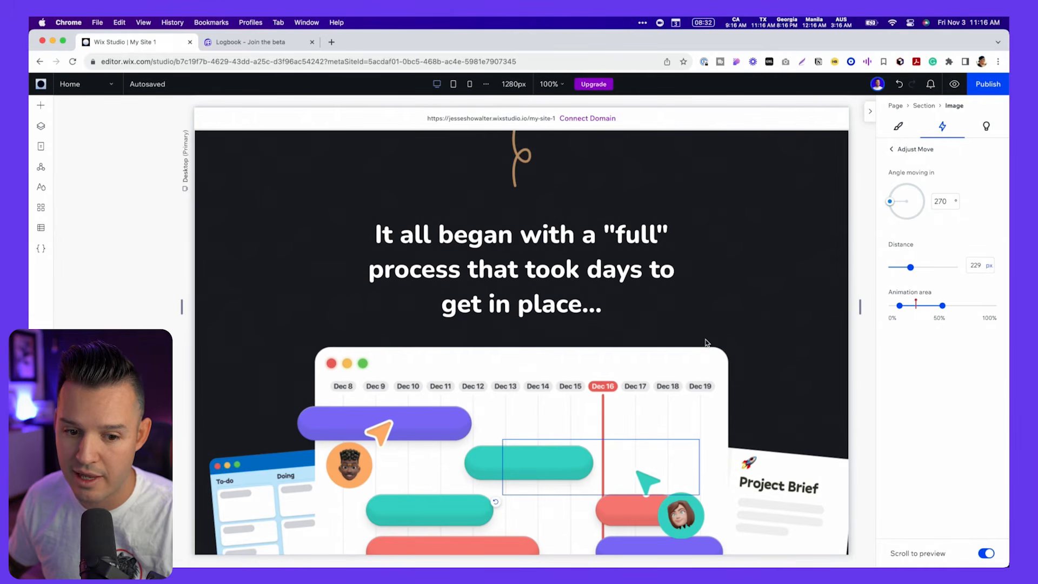
pyautogui.scroll(3, 706, 342)
pyautogui.scroll(-2, 707, 343)
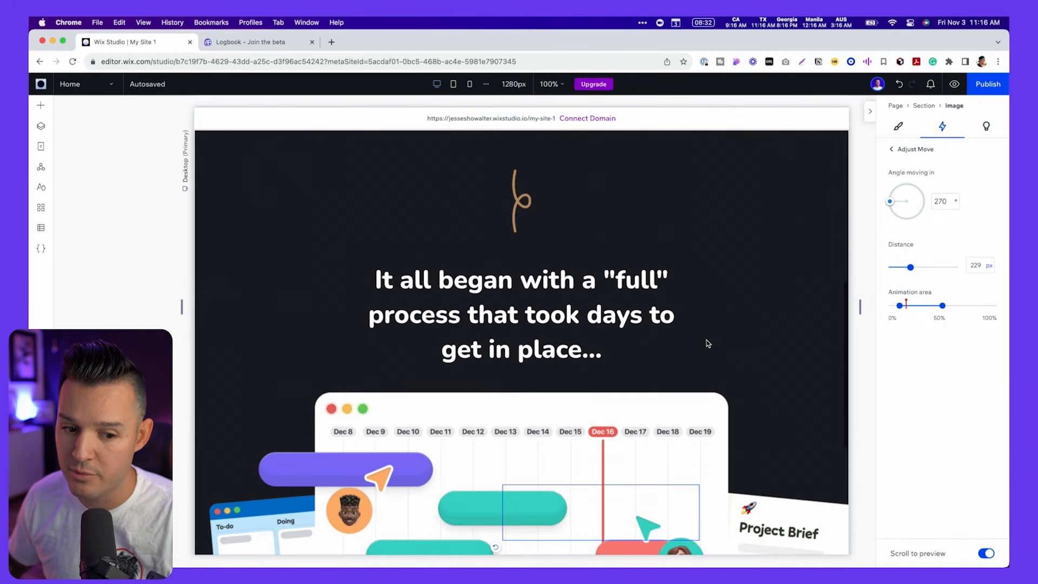
pyautogui.scroll(-10, 707, 342)
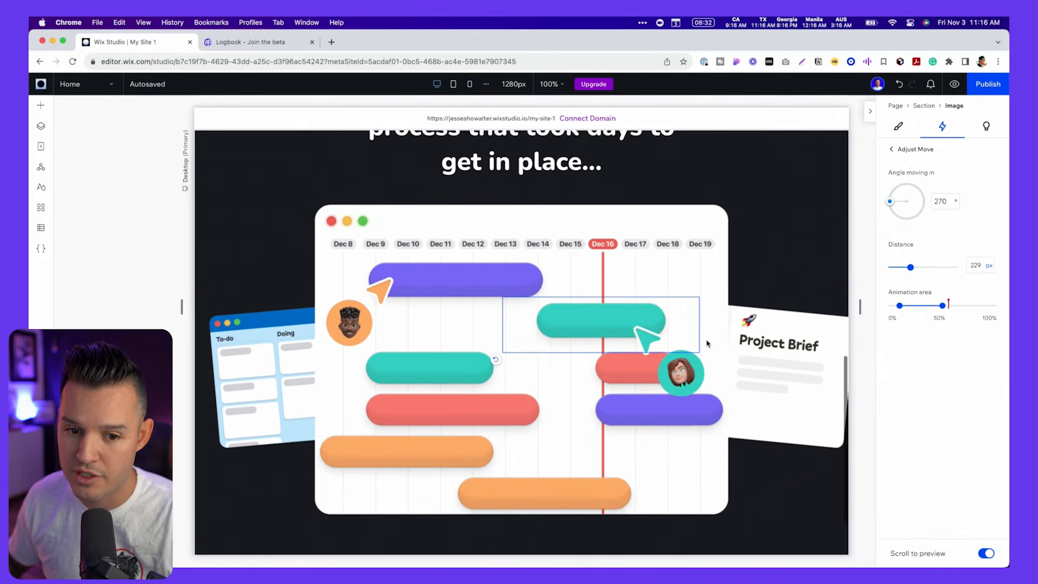
# - Extend the end of the second-row teal bar's animation area slightly past 50% and preview its slide-in
pyautogui.scroll(3, 707, 343)
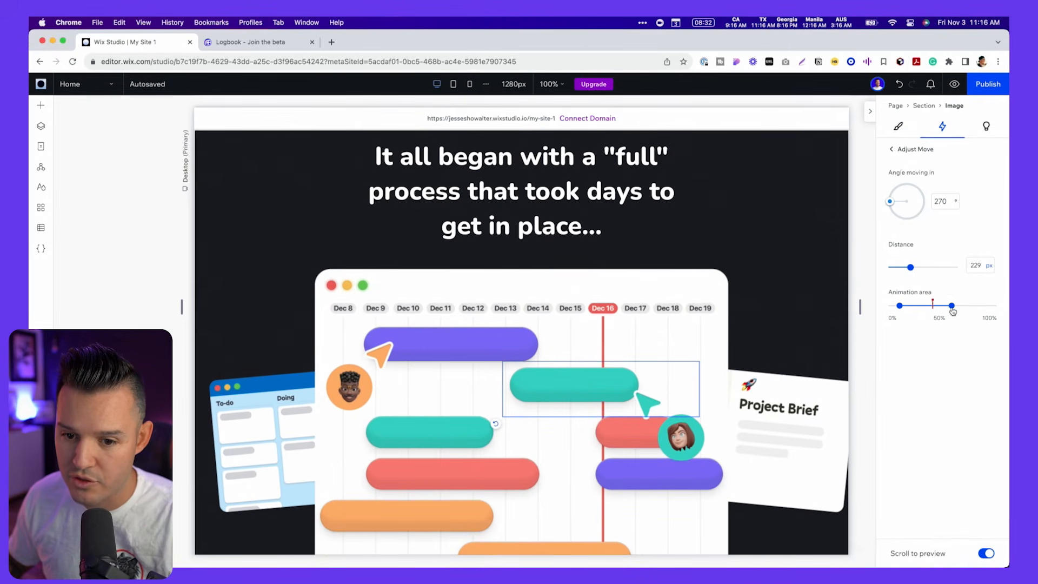
pyautogui.scroll(9, 693, 318)
pyautogui.scroll(-8, 693, 320)
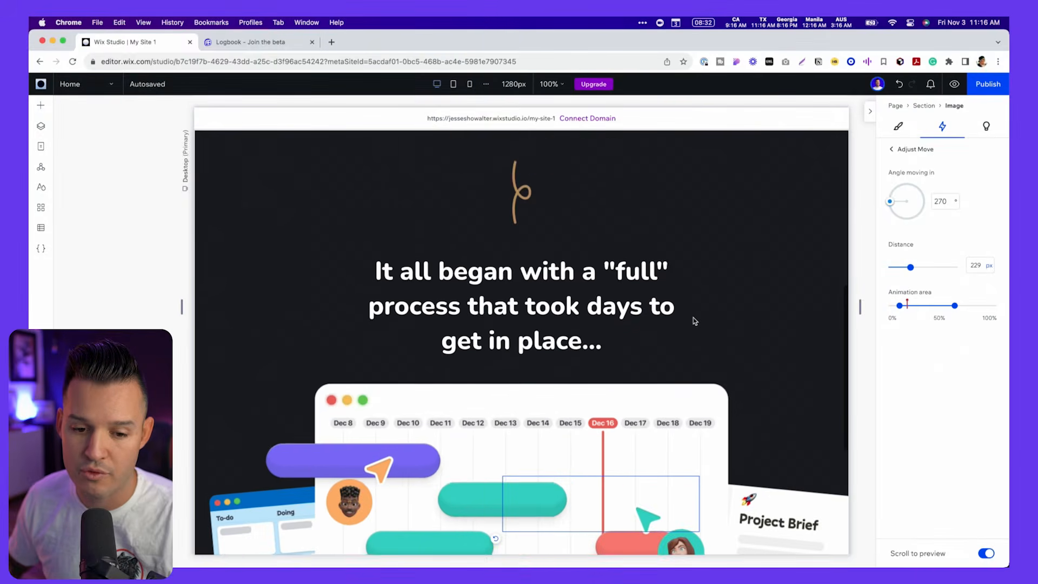
pyautogui.scroll(-8, 694, 321)
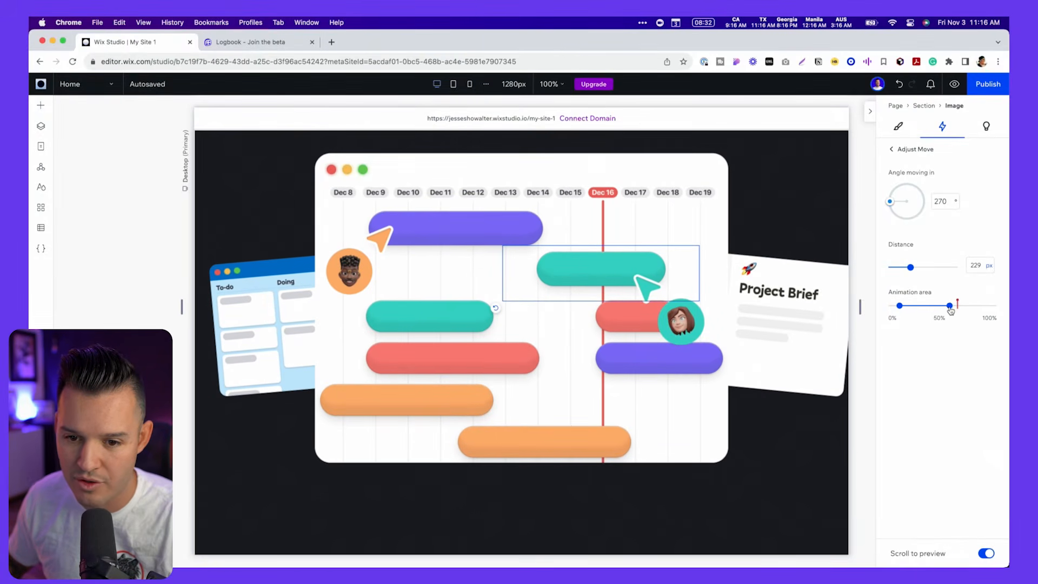
pyautogui.scroll(10, 784, 311)
pyautogui.scroll(-7, 776, 312)
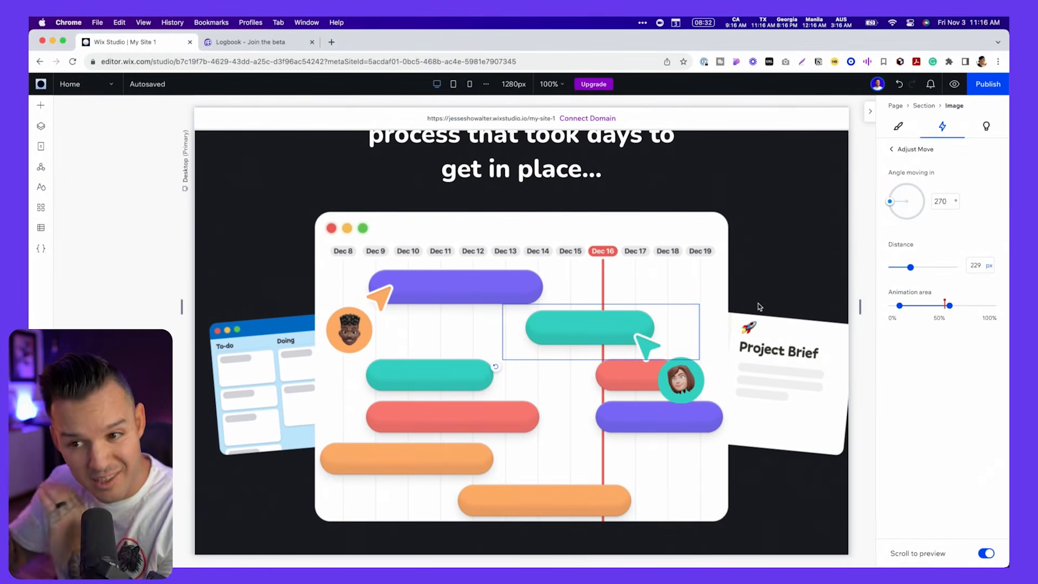
# - Add Move scroll animations to both cursor avatars and the two side cards, bringing the orange avatar in from 271° over 118 px
pyautogui.click(685, 379)
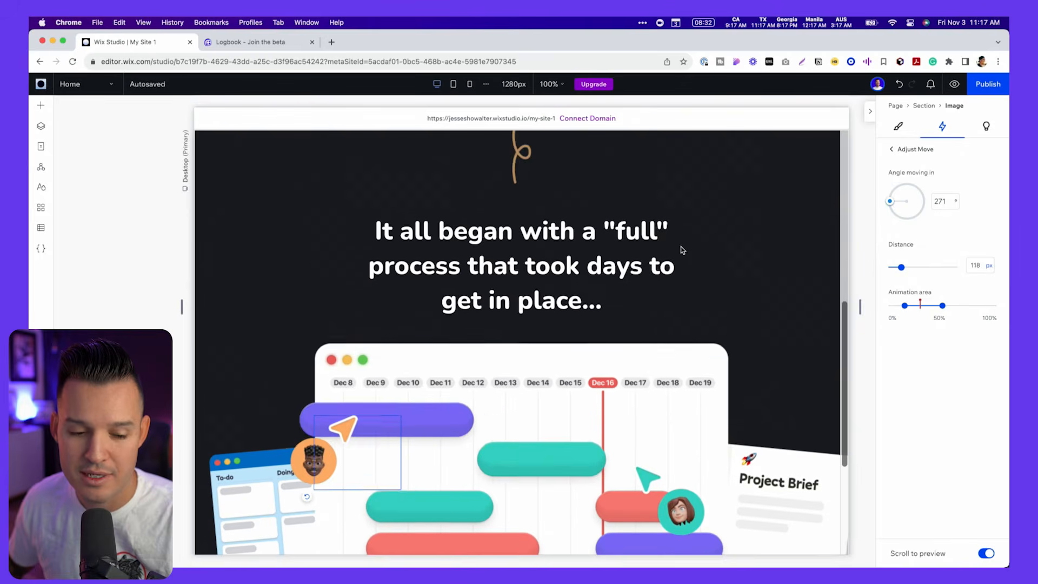
pyautogui.scroll(-3, 682, 250)
pyautogui.scroll(6, 682, 250)
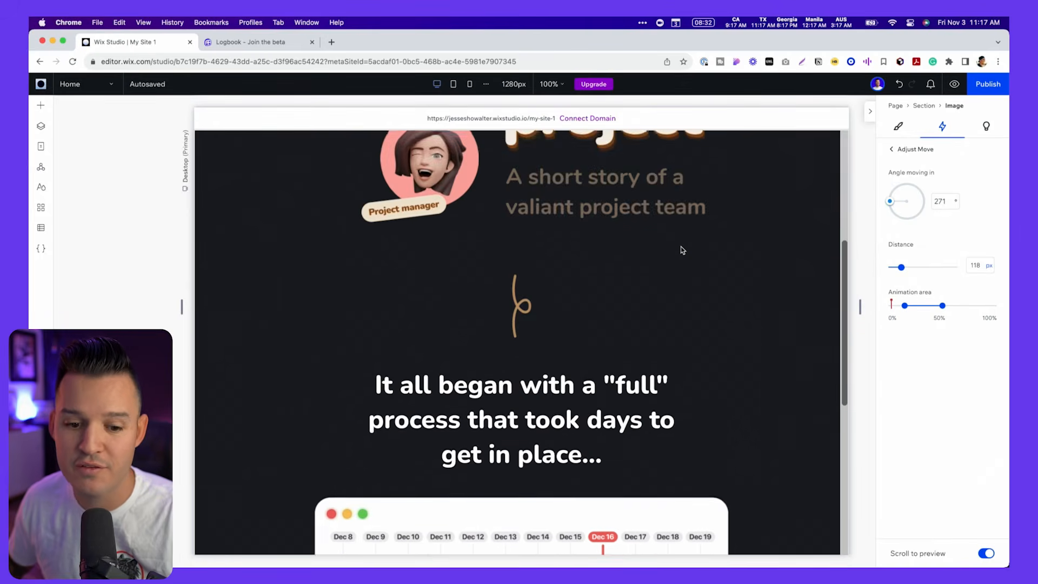
pyautogui.scroll(-5, 683, 251)
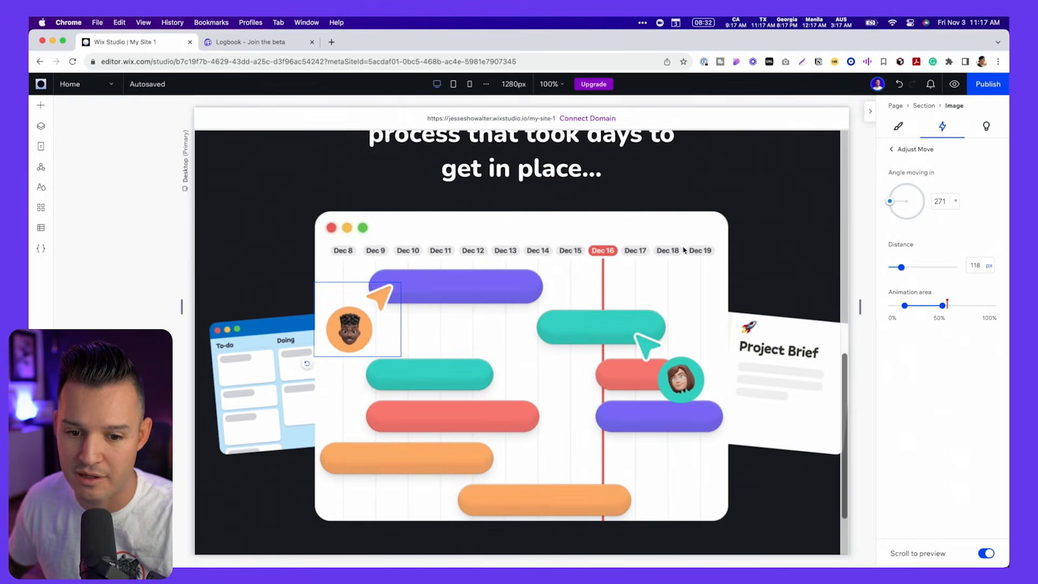
pyautogui.click(296, 382)
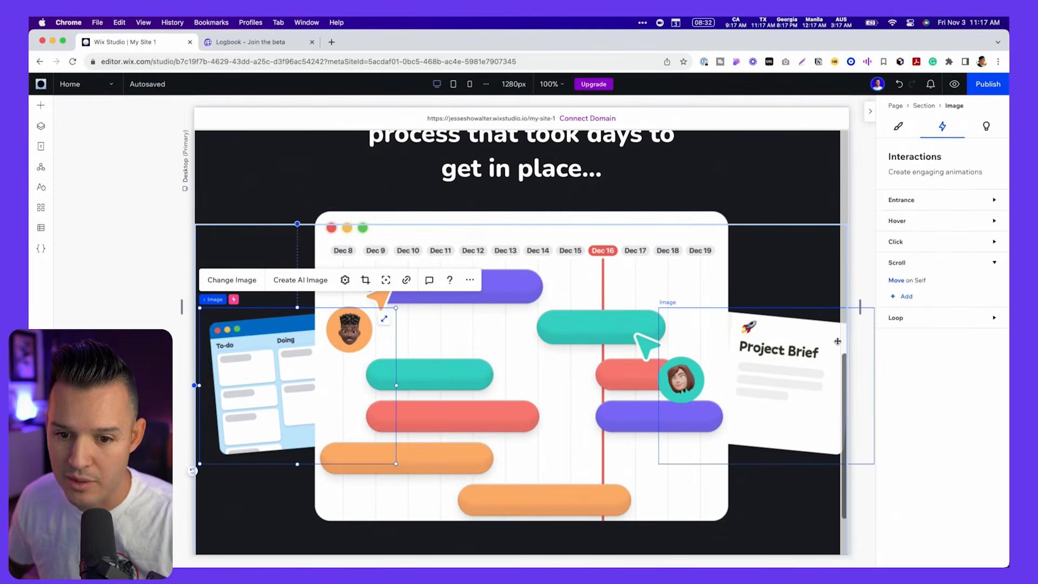
pyautogui.click(853, 154)
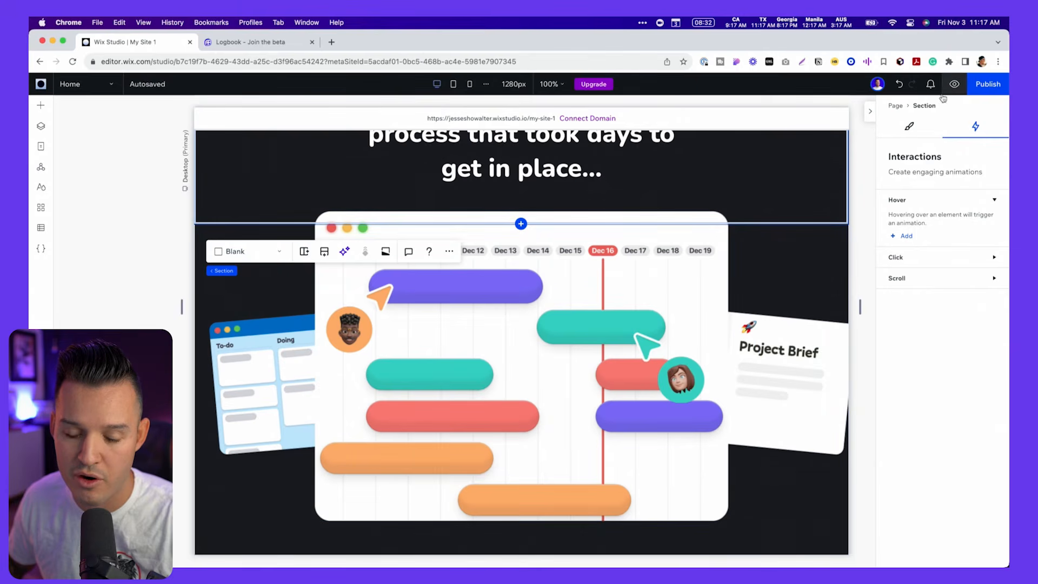
# - Preview the site, scroll back and forth through the timeline section to check its animations, and return to editing
pyautogui.scroll(10, 736, 199)
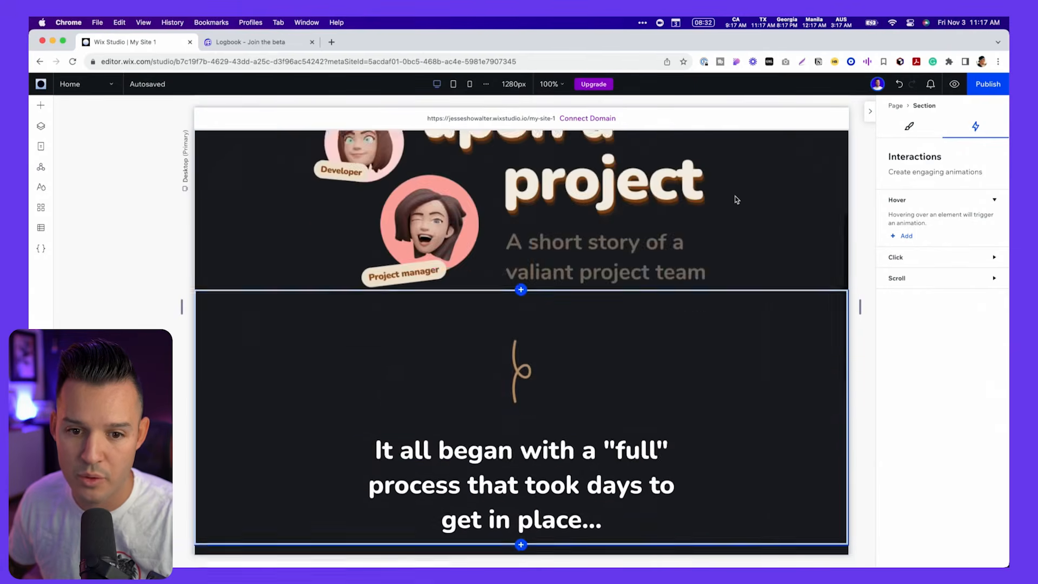
pyautogui.click(954, 84)
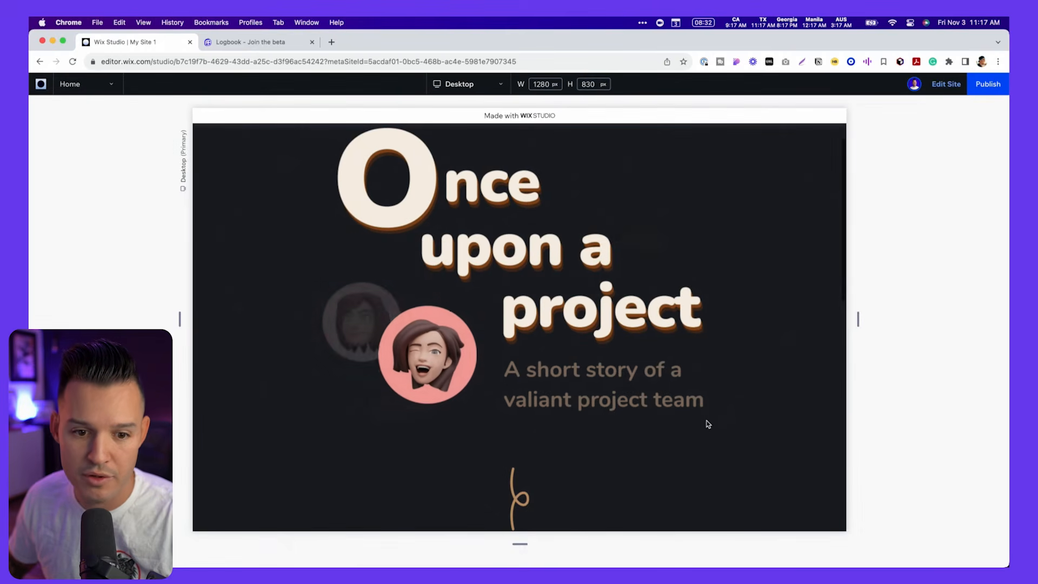
pyautogui.scroll(-6, 706, 421)
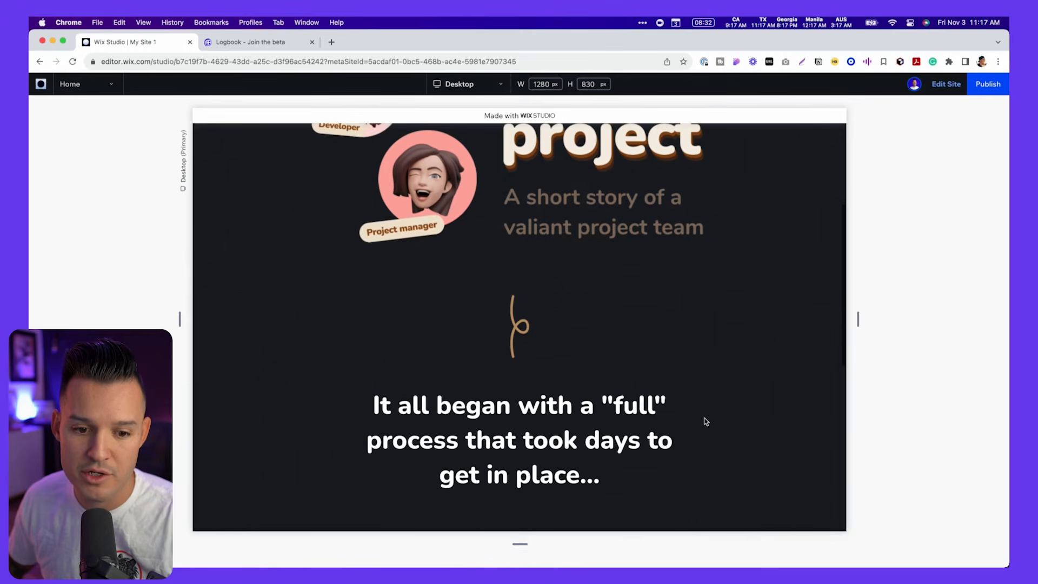
pyautogui.scroll(-3, 706, 421)
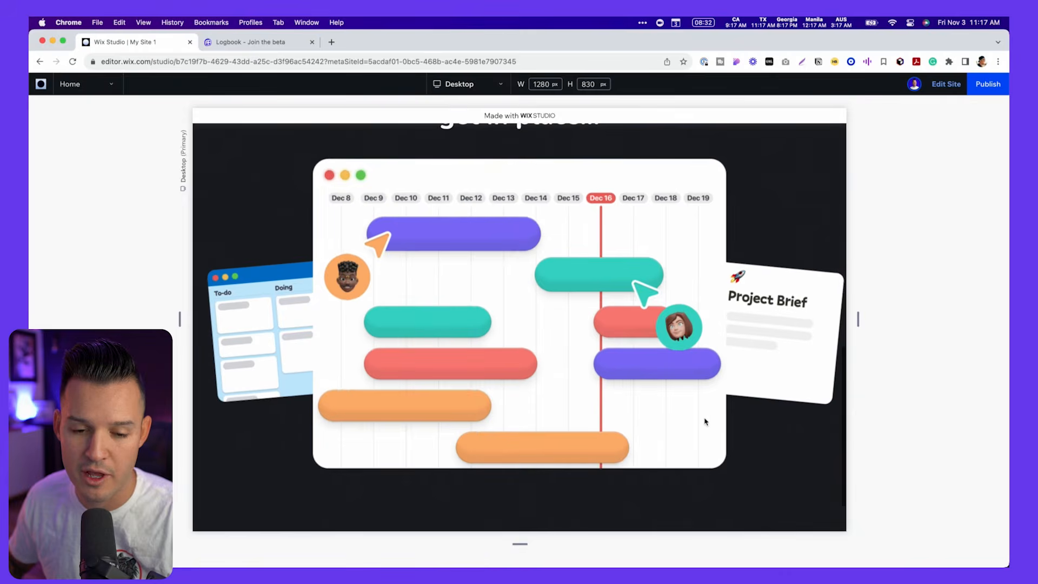
pyautogui.scroll(3, 706, 422)
pyautogui.scroll(-3, 705, 422)
pyautogui.scroll(3, 705, 422)
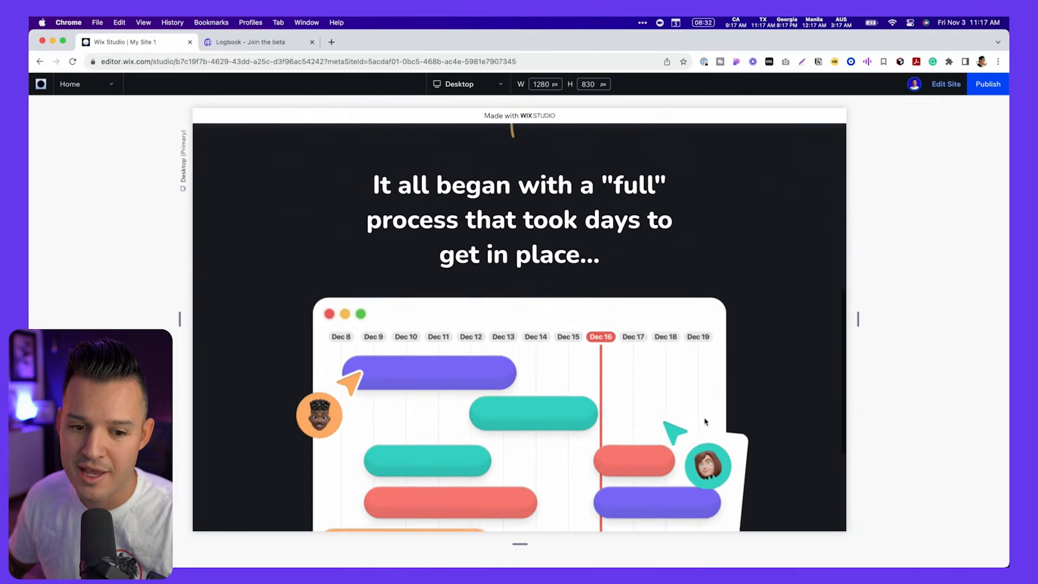
pyautogui.scroll(-2, 706, 422)
pyautogui.scroll(-3, 706, 421)
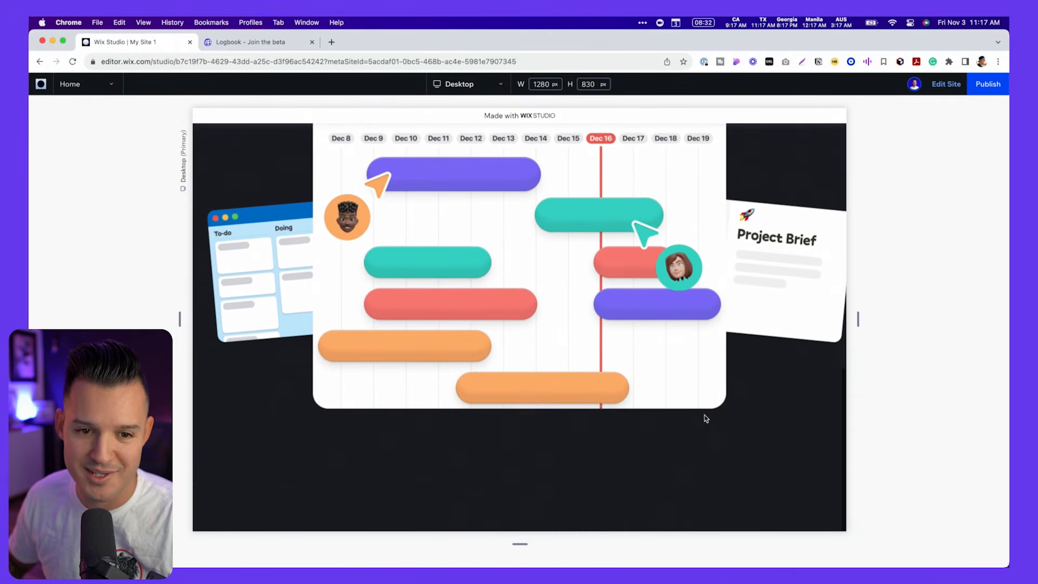
pyautogui.click(945, 85)
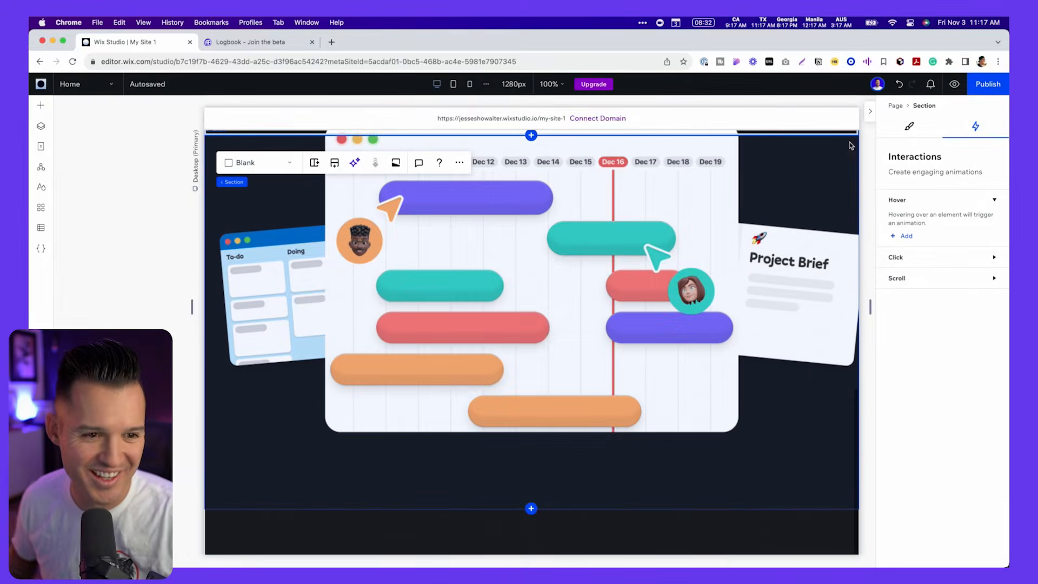
# - Check the Logbook reference site's next part and add a blank section above the footer with its background opacity at 0%
pyautogui.hotkey('ctrl', 'Tab')
pyautogui.scroll(-5, 851, 146)
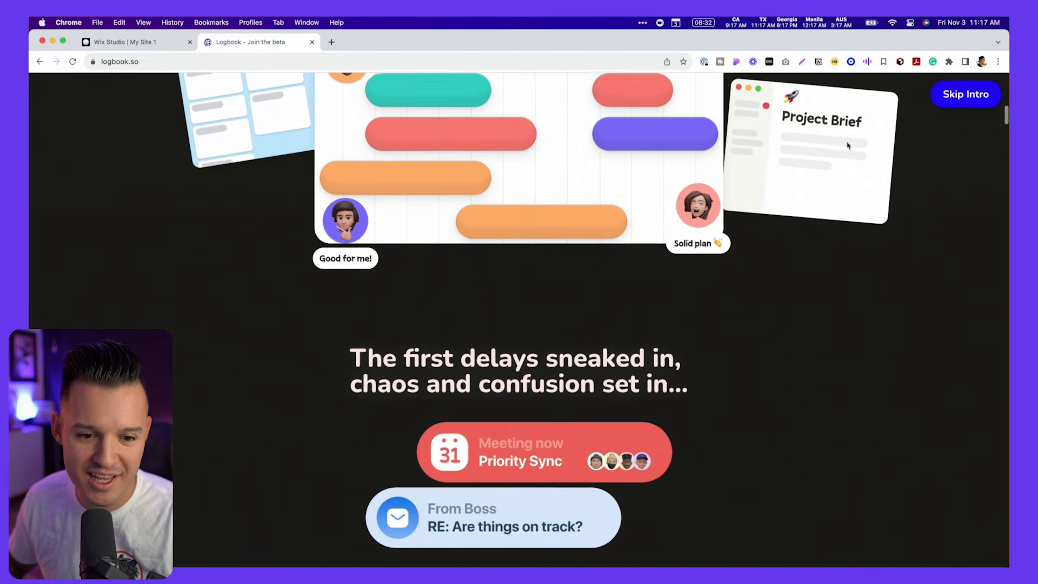
pyautogui.scroll(-2, 849, 146)
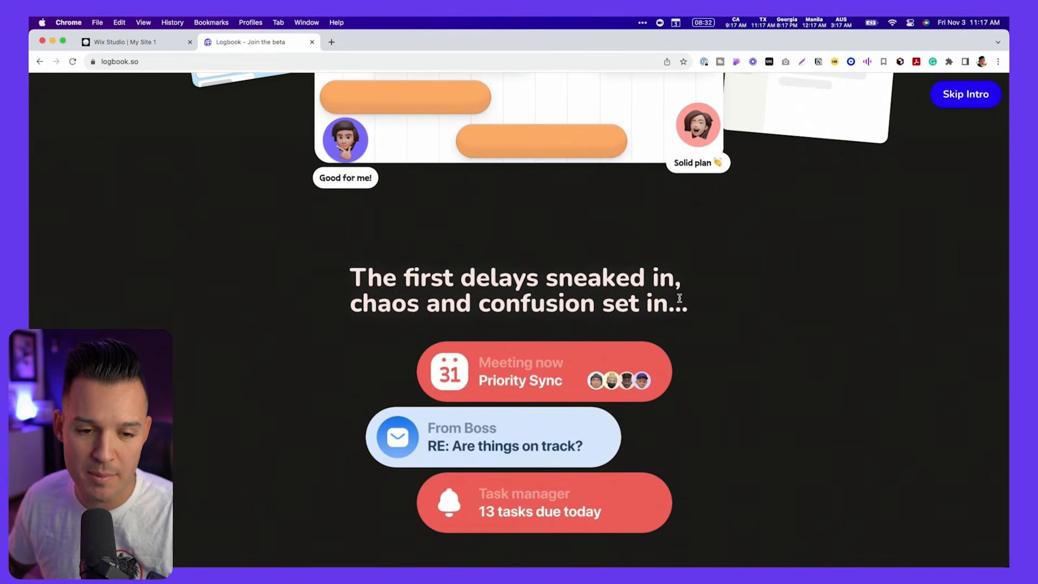
pyautogui.hotkey('ctrl', 'Tab')
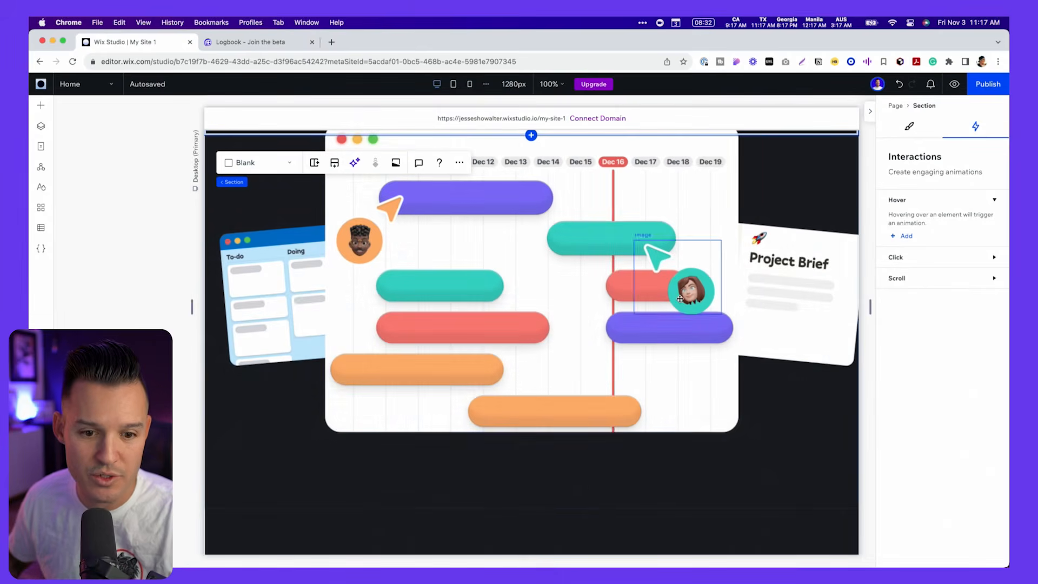
pyautogui.click(584, 522)
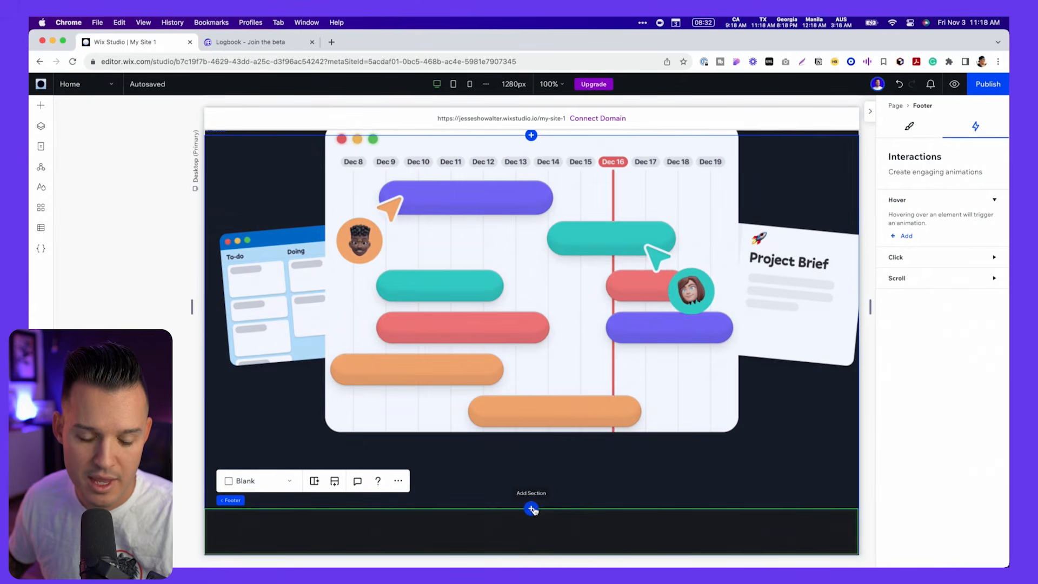
pyautogui.click(532, 509)
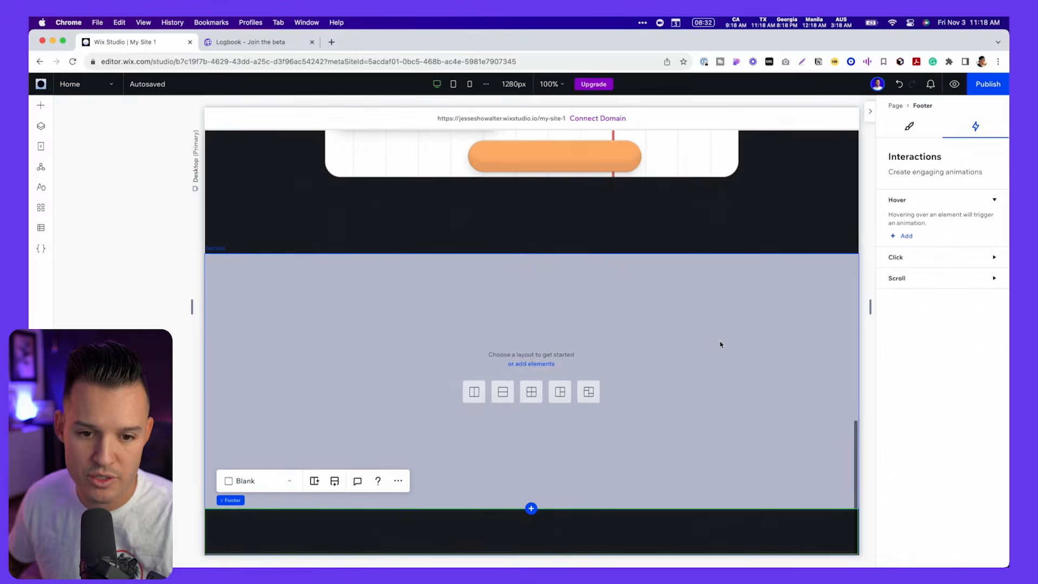
pyautogui.click(910, 127)
pyautogui.moveTo(924, 303); pyautogui.dragTo(874, 306)
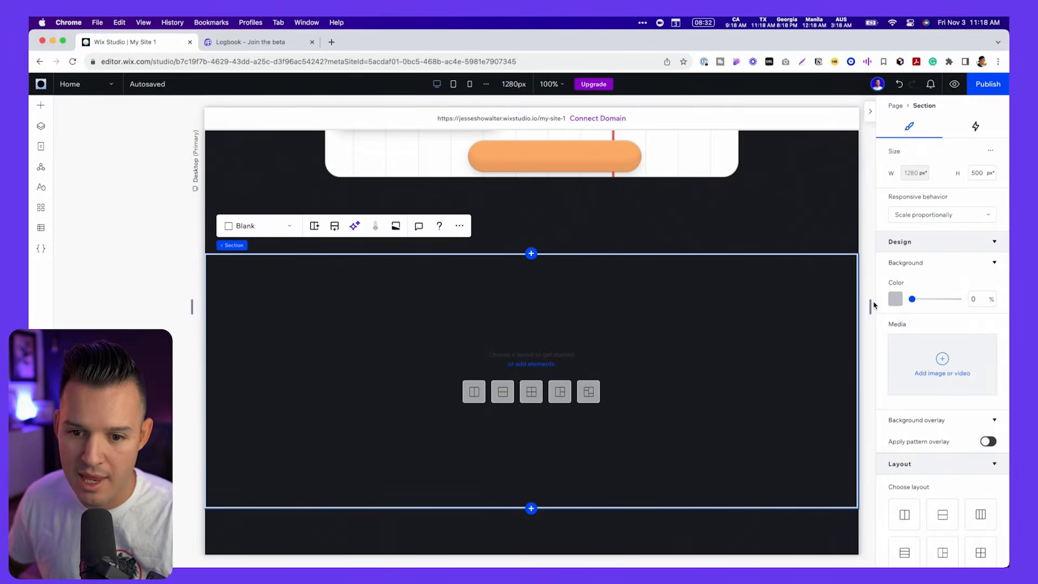
# - Duplicate the "full" process heading into the blank section, reworded as on the Logbook reference: "The first delays sneaked in, chaos and confusion set in..."
pyautogui.hotkey('ctrl', 'Tab')
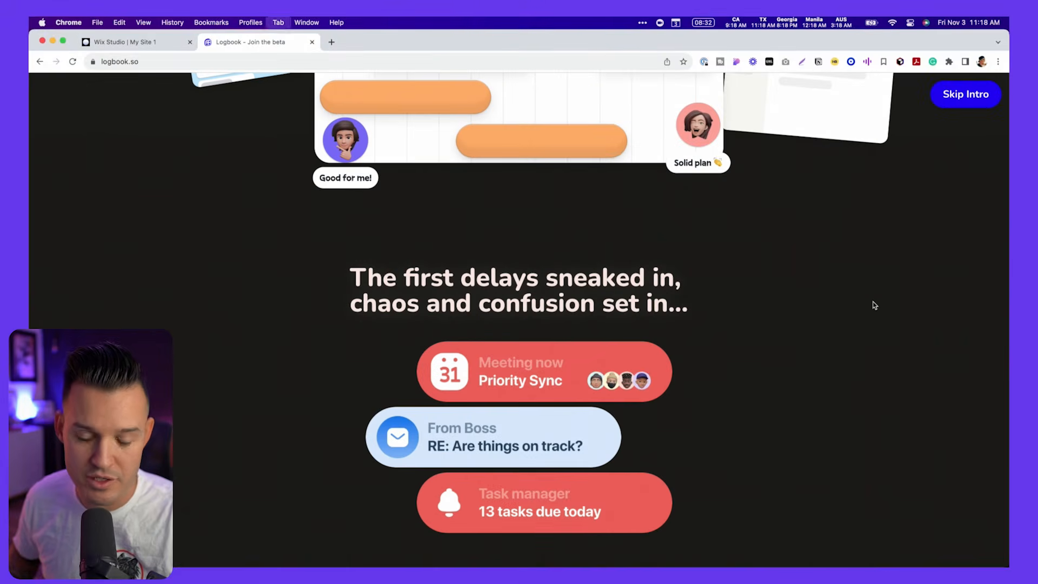
pyautogui.hotkey('ctrl', 'shift', 'Tab')
pyautogui.hotkey('ctrl', 'Tab')
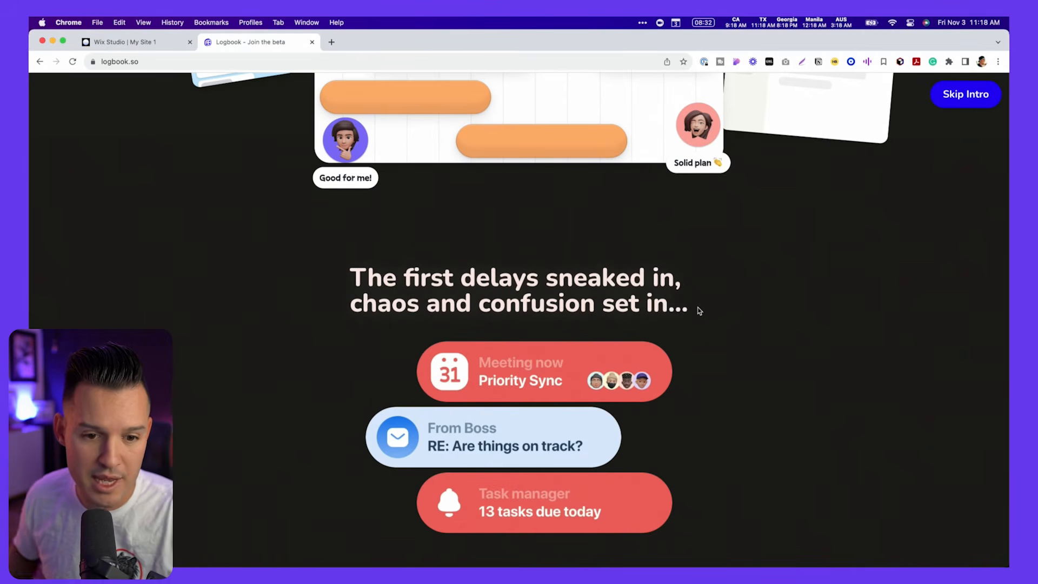
pyautogui.hotkey('ctrl', 'shift', 'Tab')
pyautogui.click(547, 253)
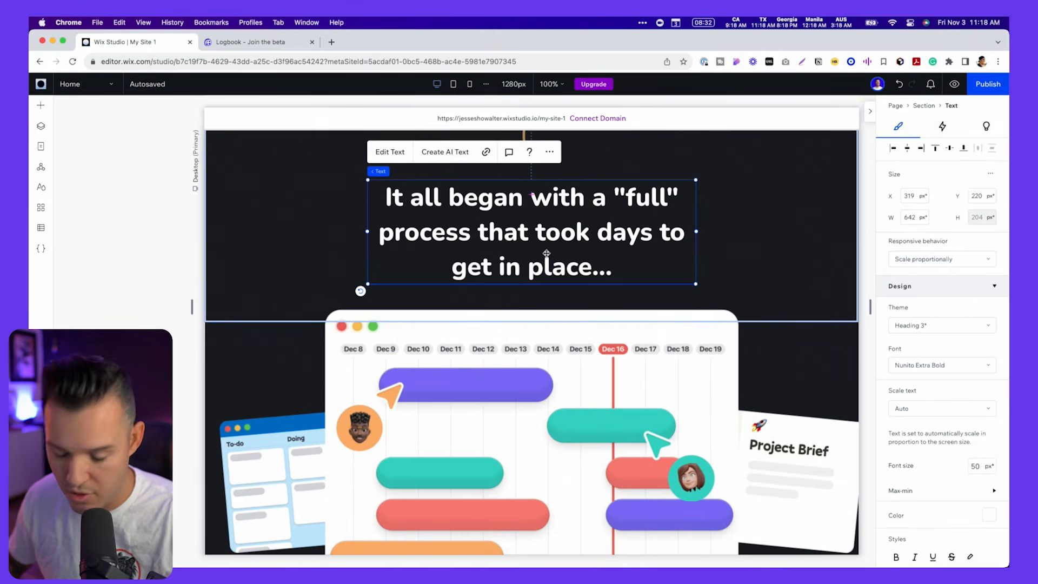
pyautogui.scroll(-7, 547, 253)
pyautogui.click(566, 308)
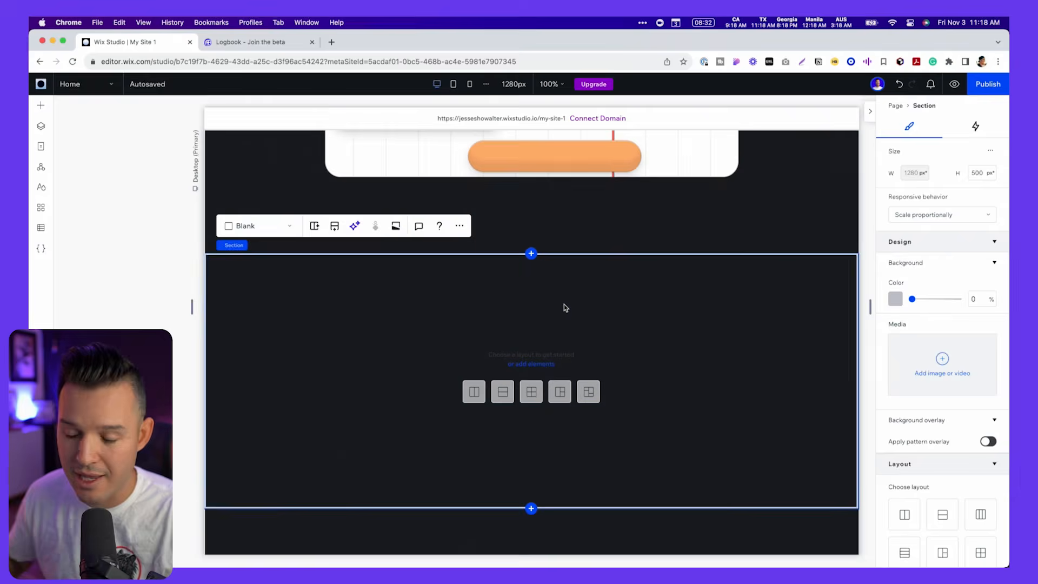
pyautogui.press('super+v')
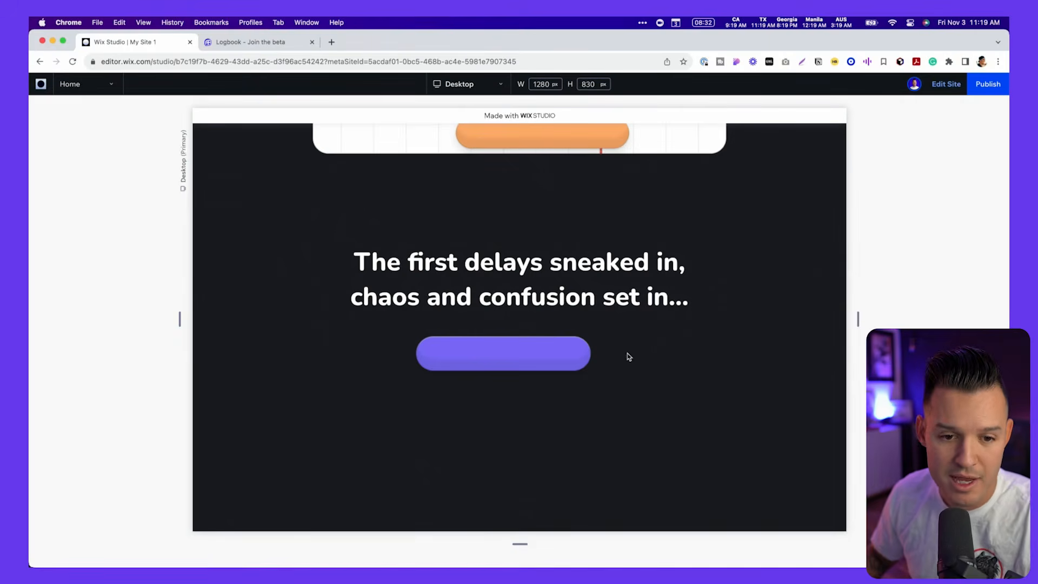
# - Replace the purple bar under the new heading with the red Meeting now card image and switch its scroll animation to Spin
pyautogui.click(550, 378)
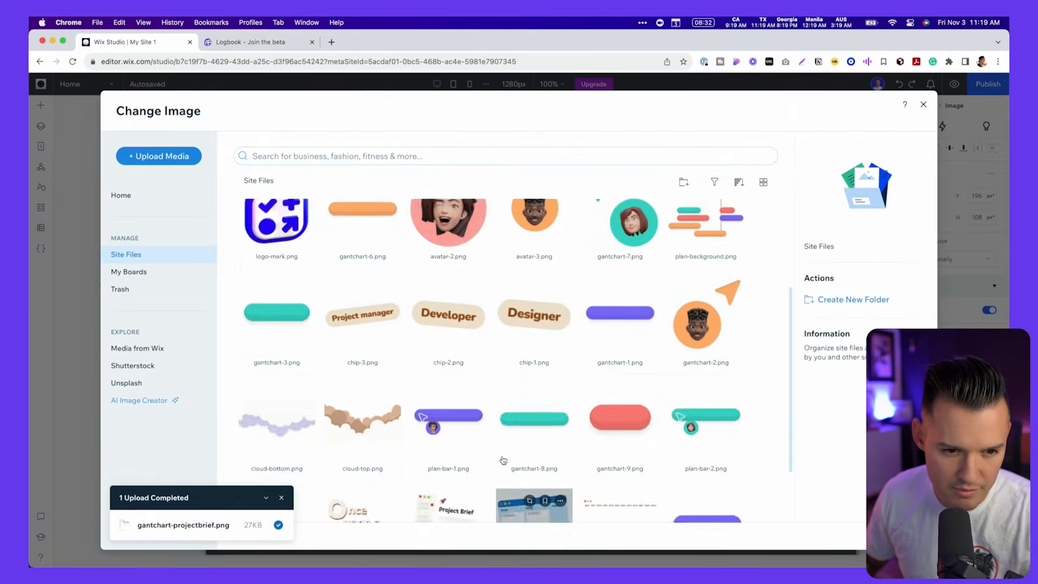
pyautogui.scroll(-3, 503, 460)
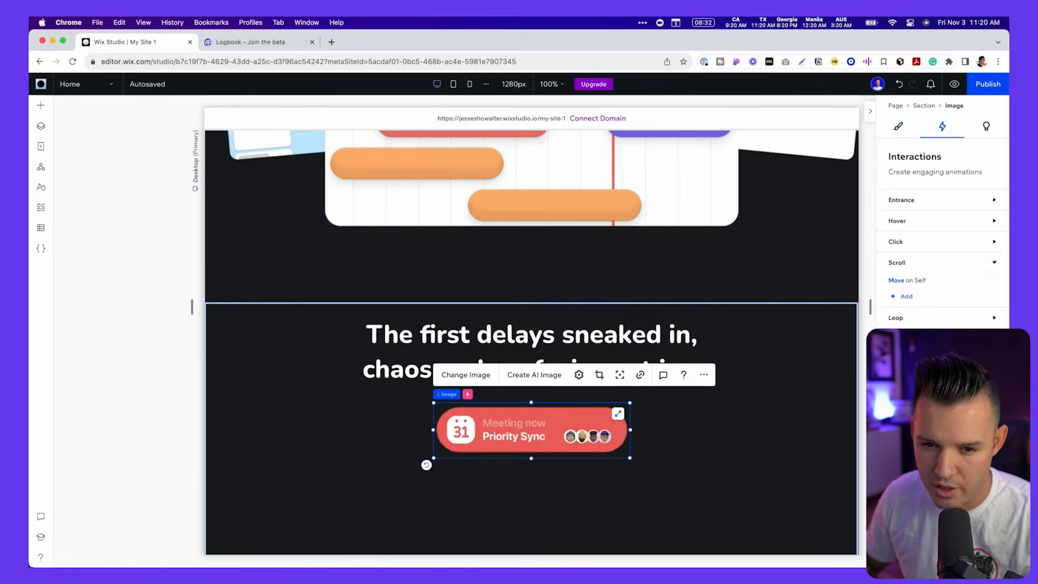
pyautogui.click(907, 508)
pyautogui.scroll(-3, 761, 389)
pyautogui.click(920, 188)
pyautogui.click(909, 206)
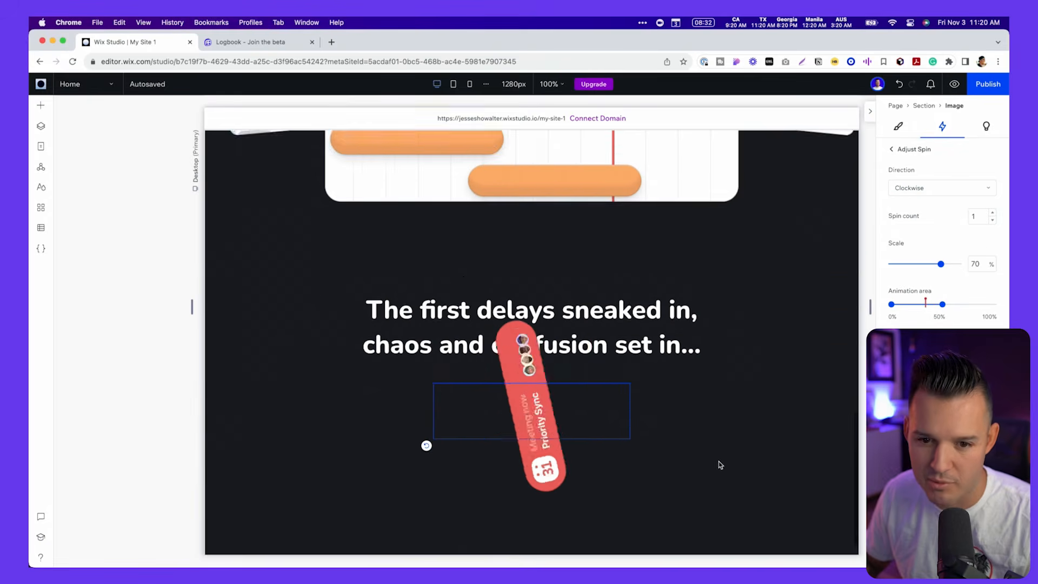
# - Set the Meeting now card's spin count to 0.1 and scale to 100%, and preview the rotation on scroll
pyautogui.click(993, 221)
pyautogui.scroll(-1, 765, 397)
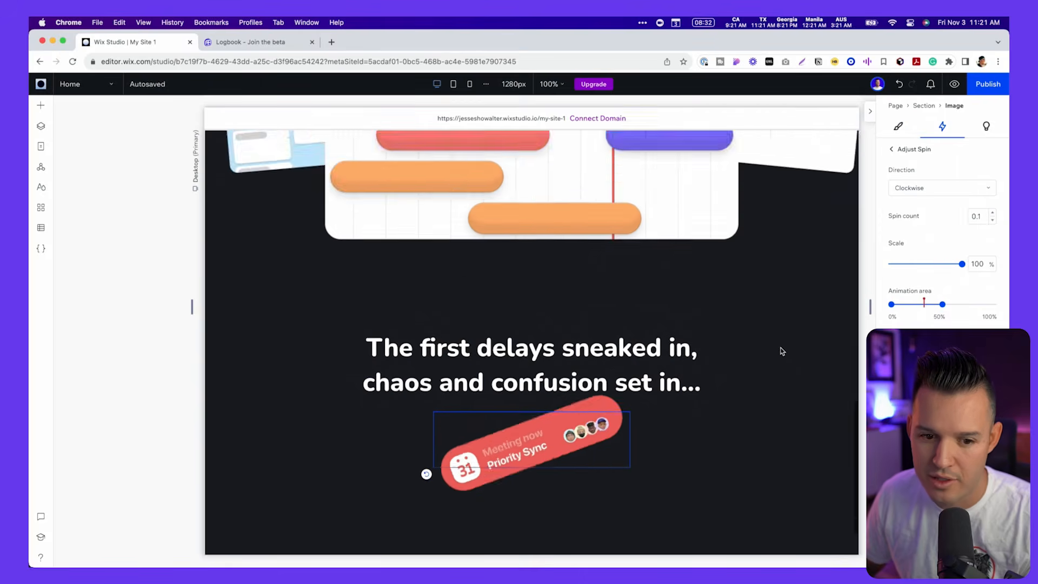
pyautogui.scroll(-2, 780, 352)
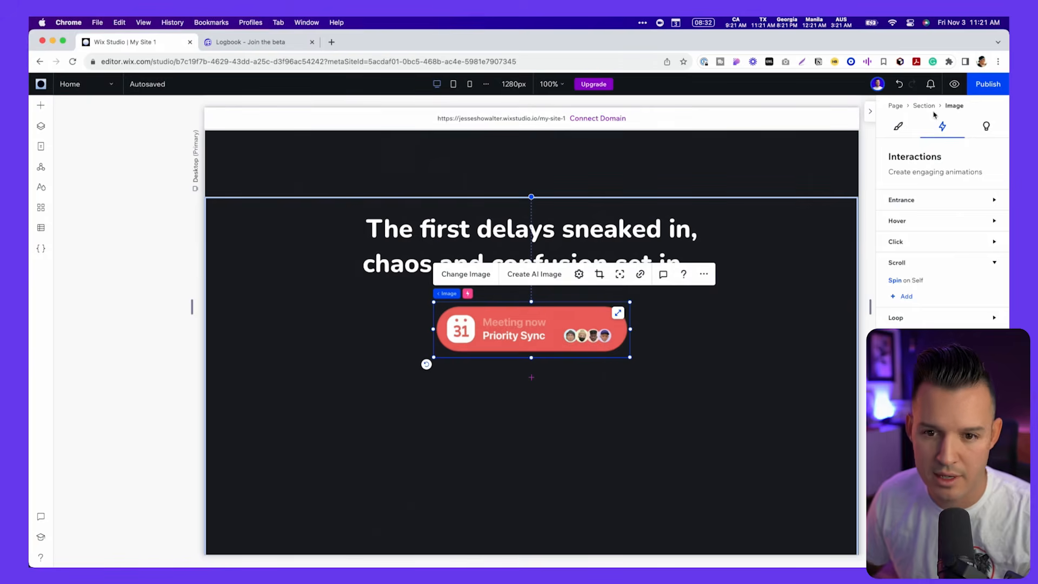
# - Reduce the Meeting now card's spin scale to about 67% and start its animation area at about 16%
pyautogui.click(922, 278)
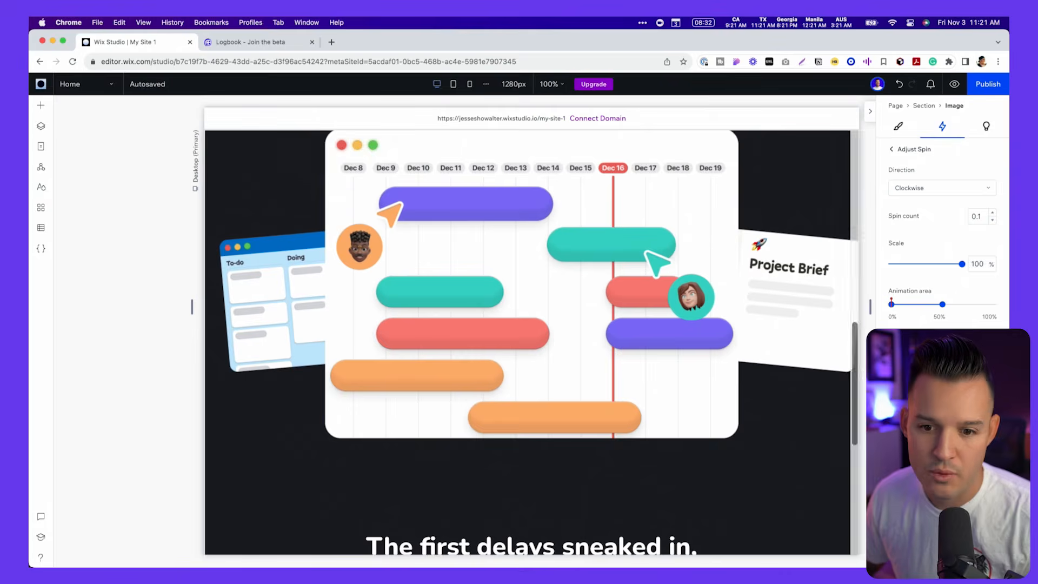
pyautogui.scroll(-3, 814, 364)
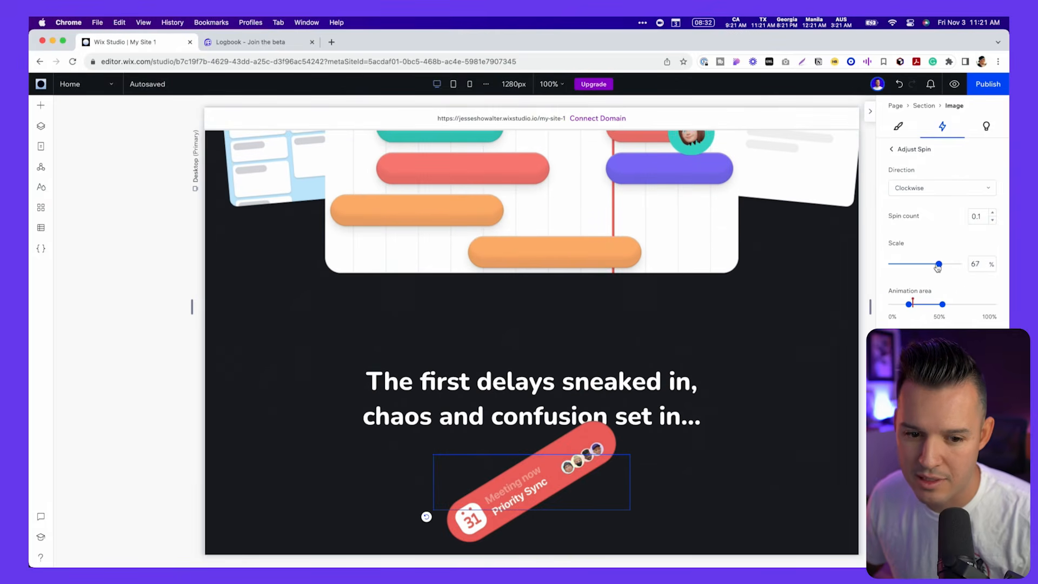
pyautogui.click(904, 151)
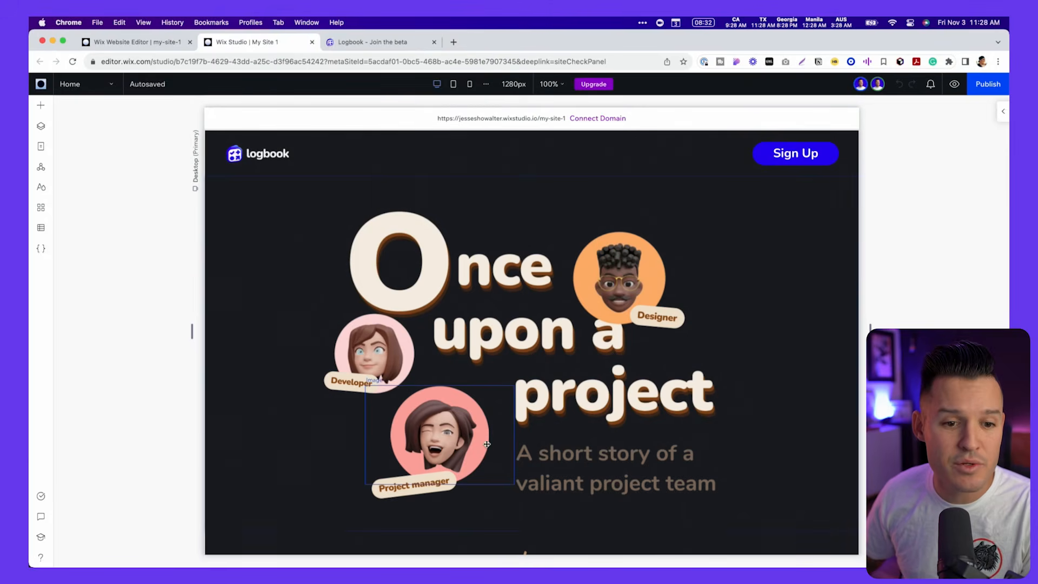
pyautogui.scroll(-10, 487, 444)
pyautogui.scroll(5, 486, 444)
pyautogui.scroll(-3, 487, 444)
pyautogui.scroll(8, 487, 444)
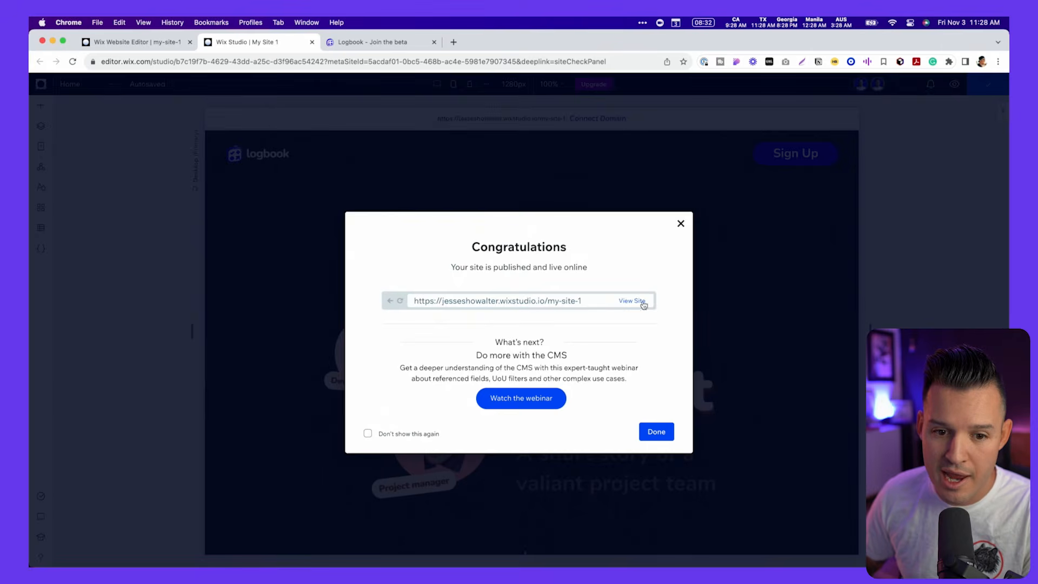
# - Open the published site and check the scroll animations in the hero, timeline and delays sections, returning to the page's start
pyautogui.click(643, 303)
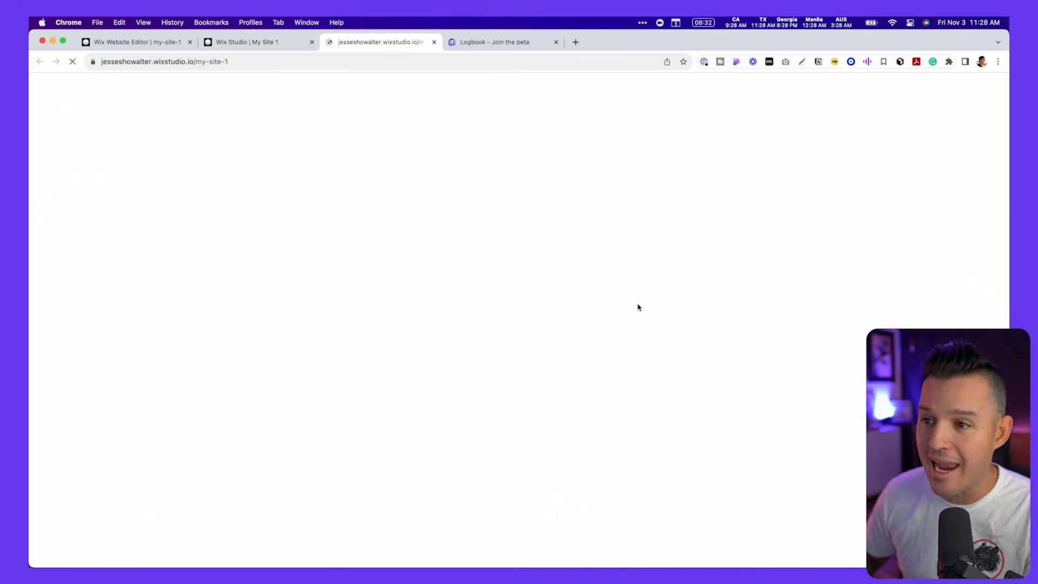
pyautogui.scroll(-15, 636, 346)
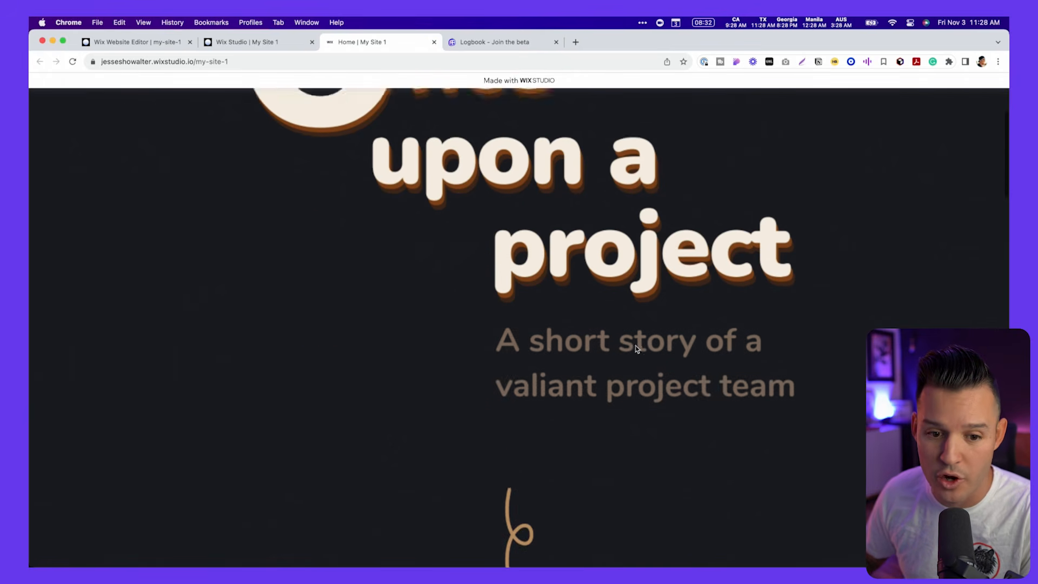
pyautogui.scroll(15, 636, 349)
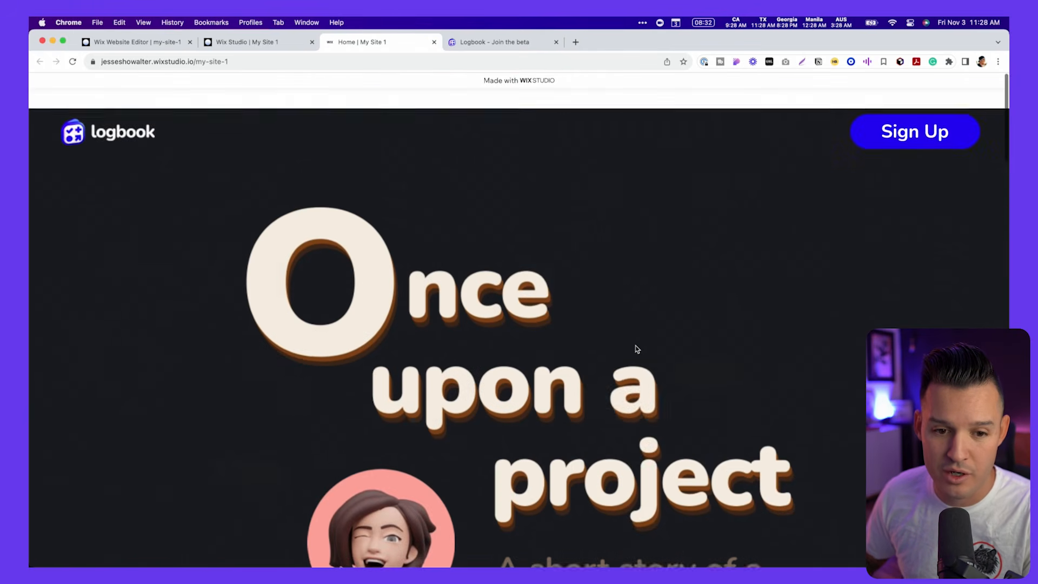
pyautogui.scroll(-5, 648, 360)
pyautogui.scroll(-10, 647, 360)
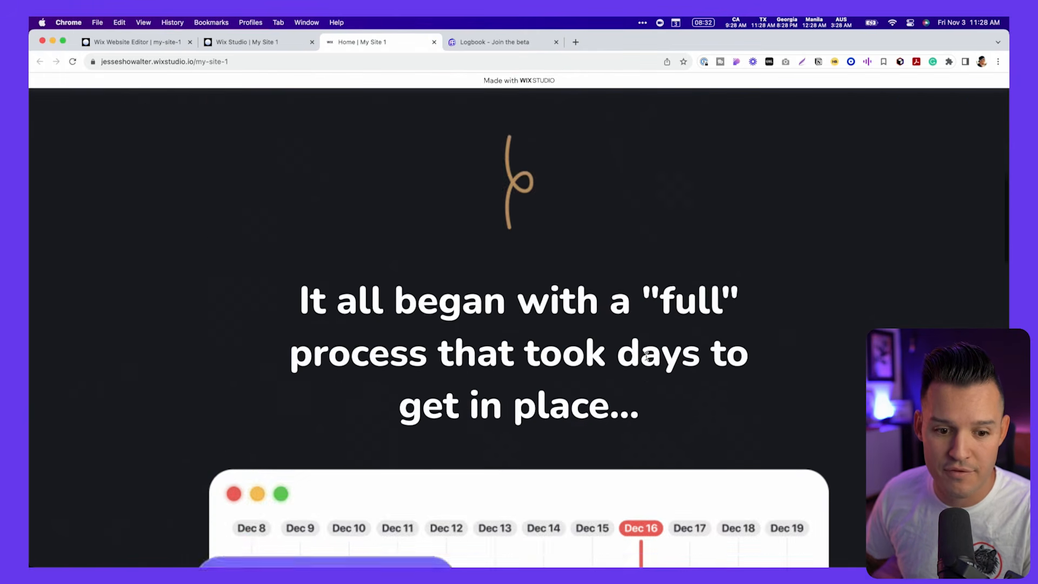
pyautogui.scroll(4, 647, 359)
pyautogui.scroll(-15, 647, 359)
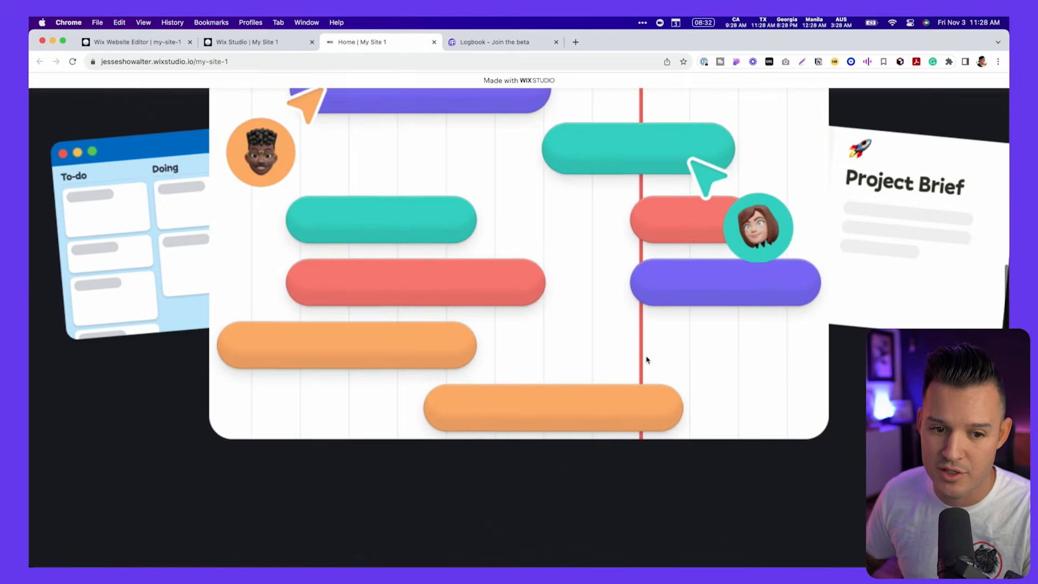
pyautogui.scroll(-8, 648, 360)
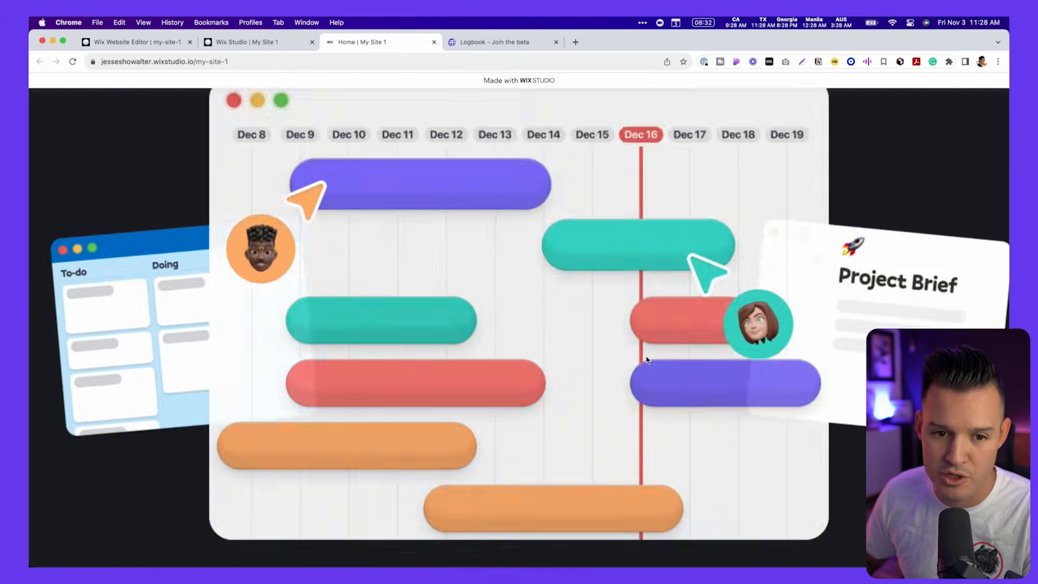
pyautogui.scroll(13, 648, 359)
pyautogui.moveTo(659, 349); pyautogui.dragTo(476, 389)
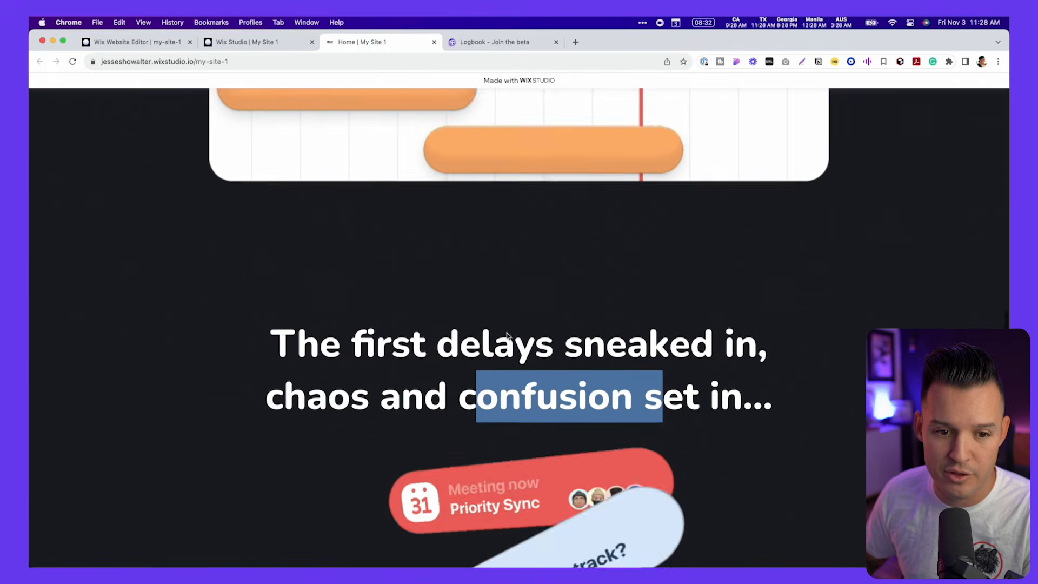
pyautogui.scroll(12, 508, 339)
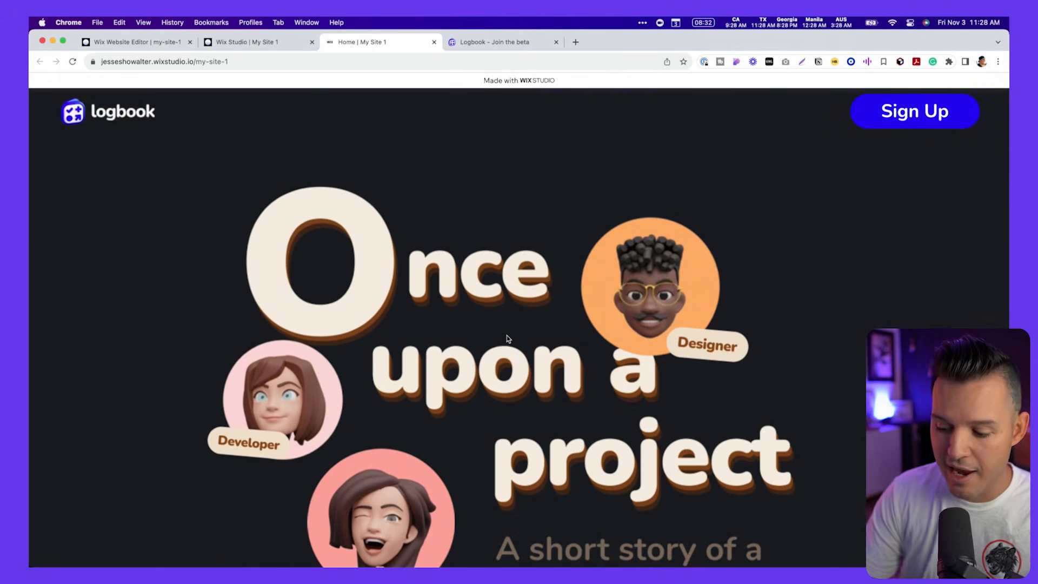